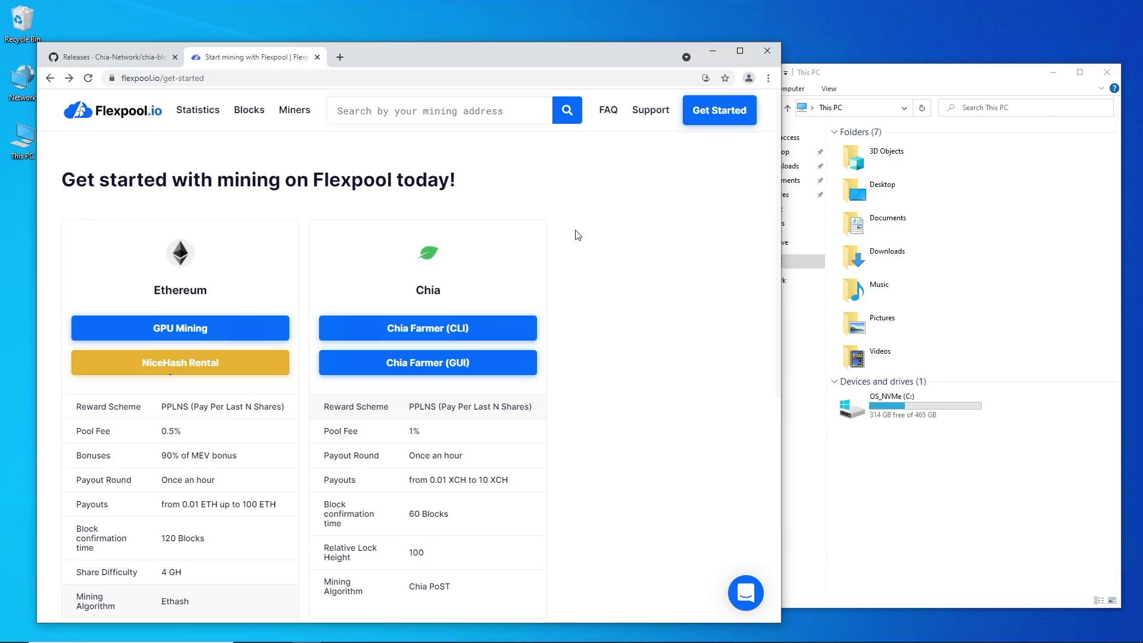
# Open Flexpool's Chia Farmer (GUI) guide and read its Plot NFT setup steps for xch-us-west.flexpool.io.
pyautogui.click(430, 360)
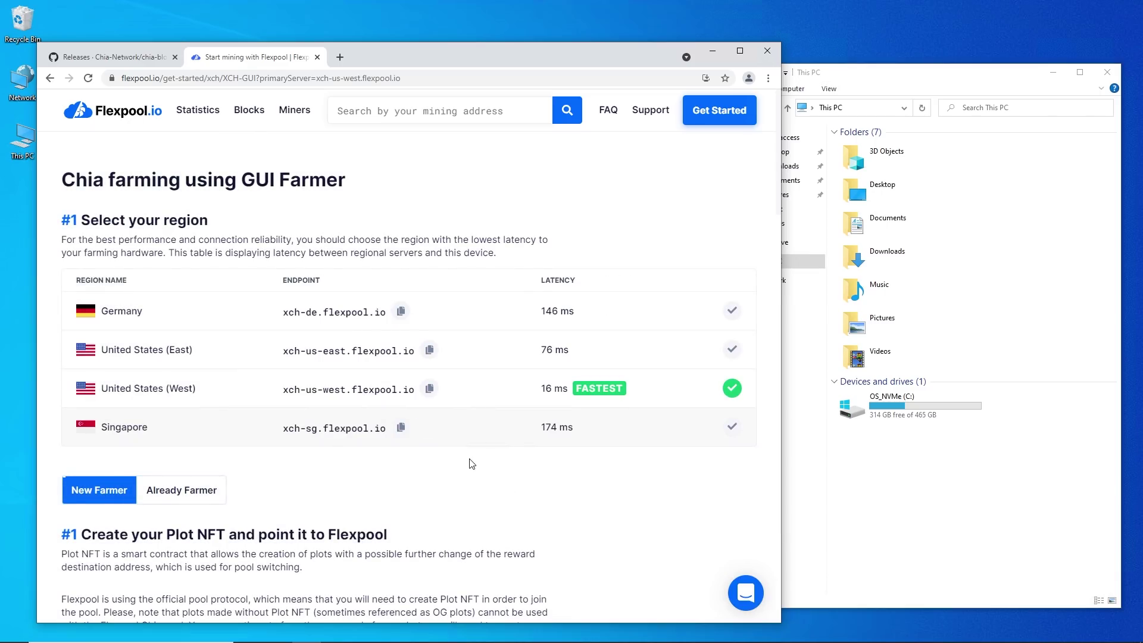
pyautogui.scroll(-7, 470, 462)
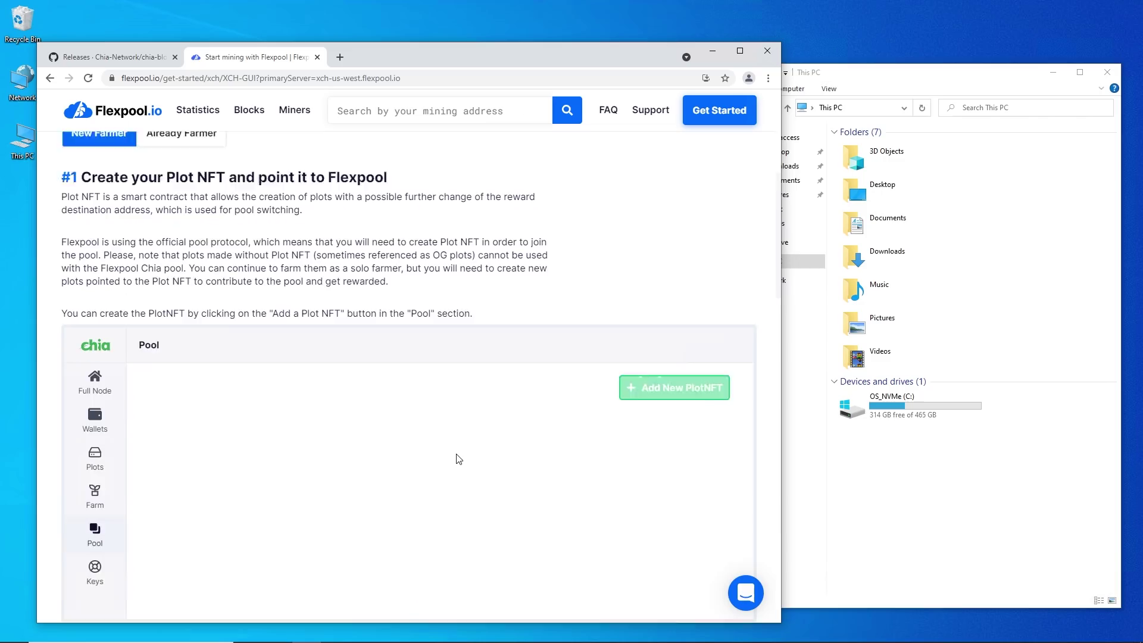
pyautogui.scroll(1, 440, 458)
pyautogui.scroll(-7, 424, 459)
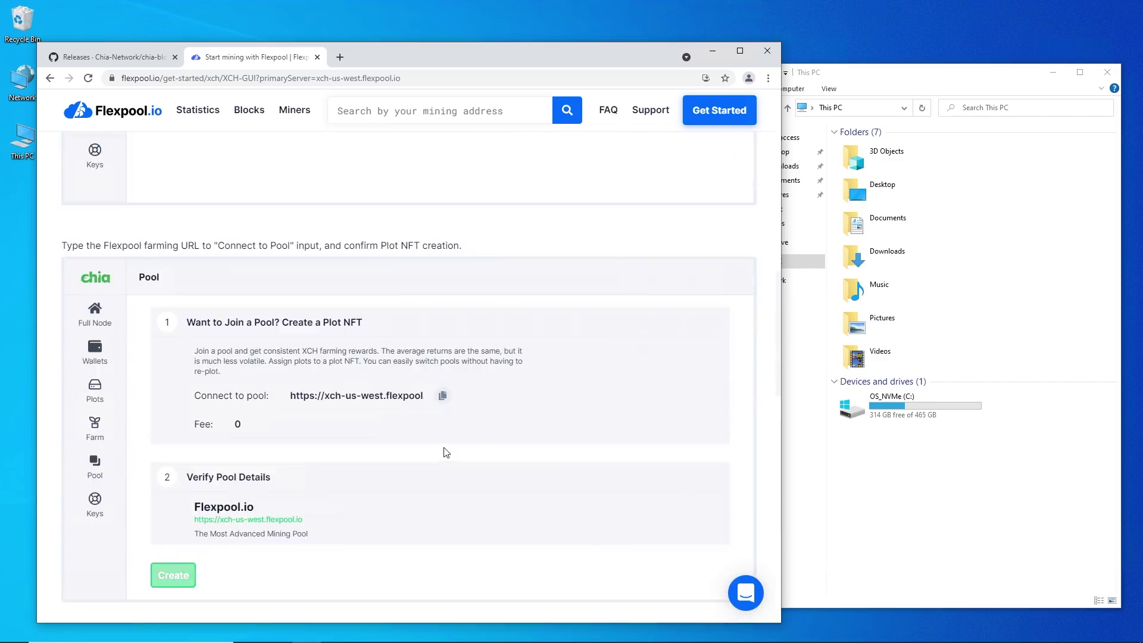
pyautogui.scroll(-4, 440, 448)
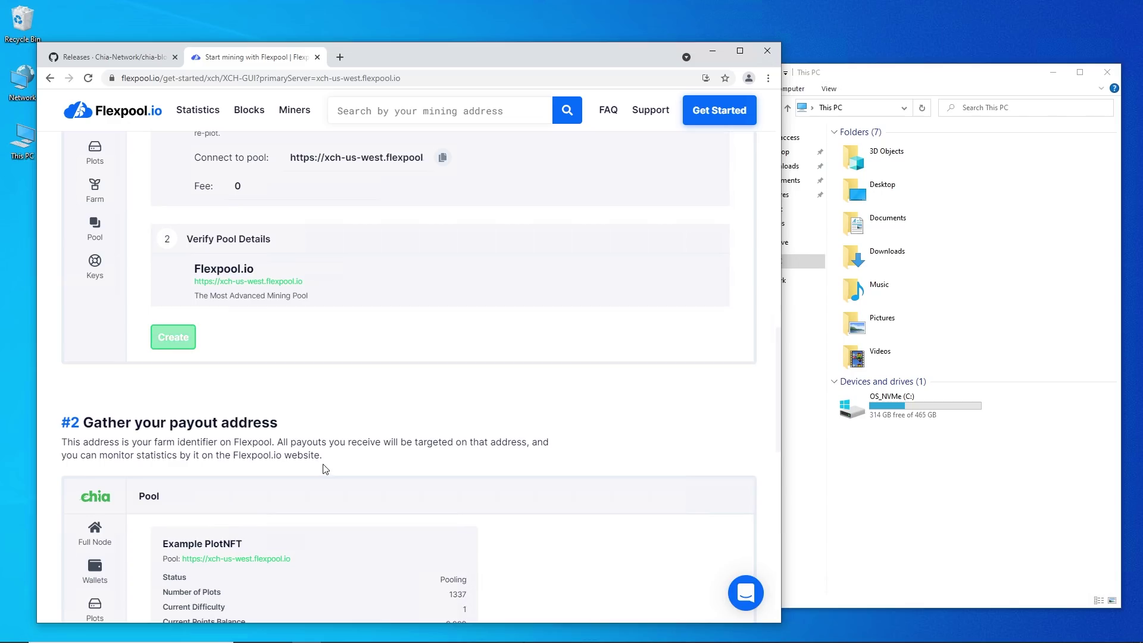
pyautogui.scroll(-7, 330, 467)
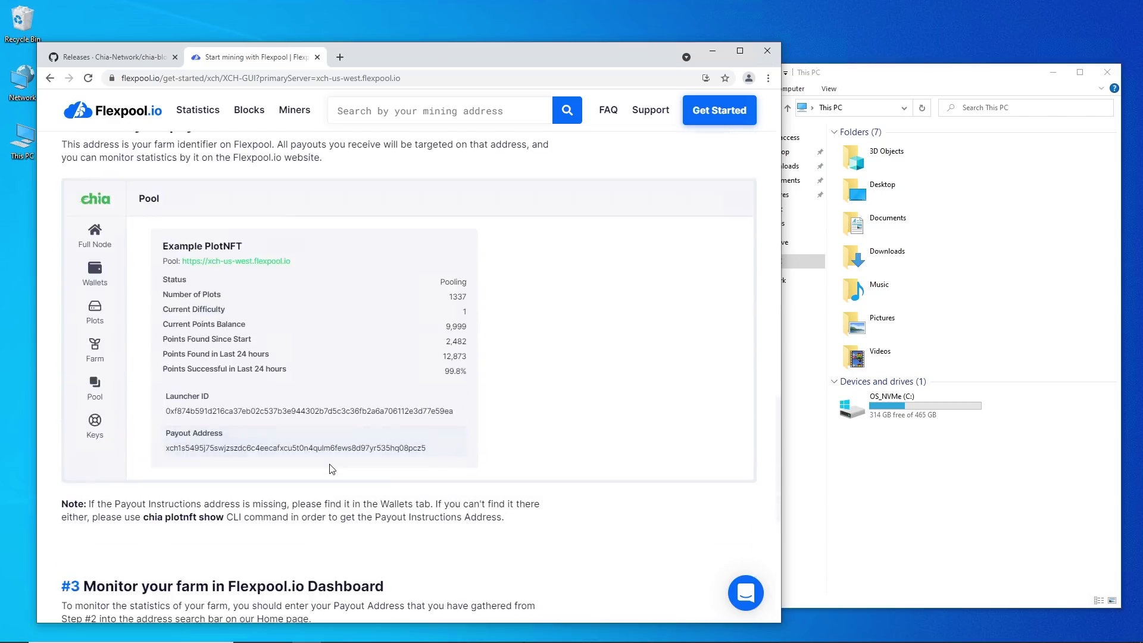
pyautogui.scroll(-1, 329, 473)
pyautogui.scroll(8, 329, 467)
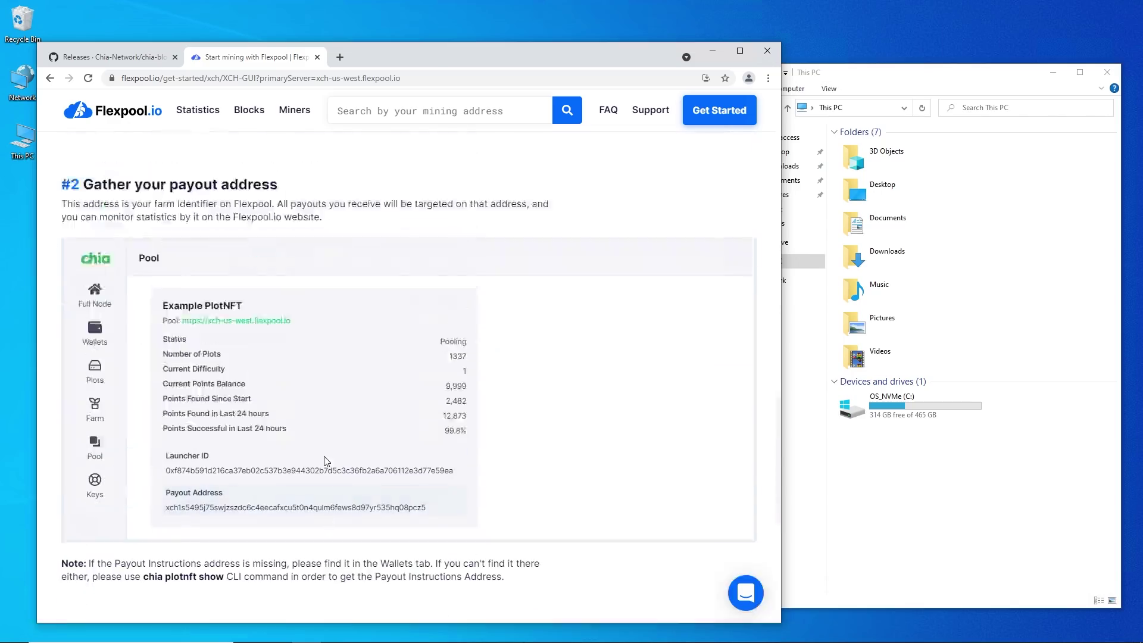
pyautogui.moveTo(328, 456); pyautogui.dragTo(316, 470)
pyautogui.scroll(15, 316, 471)
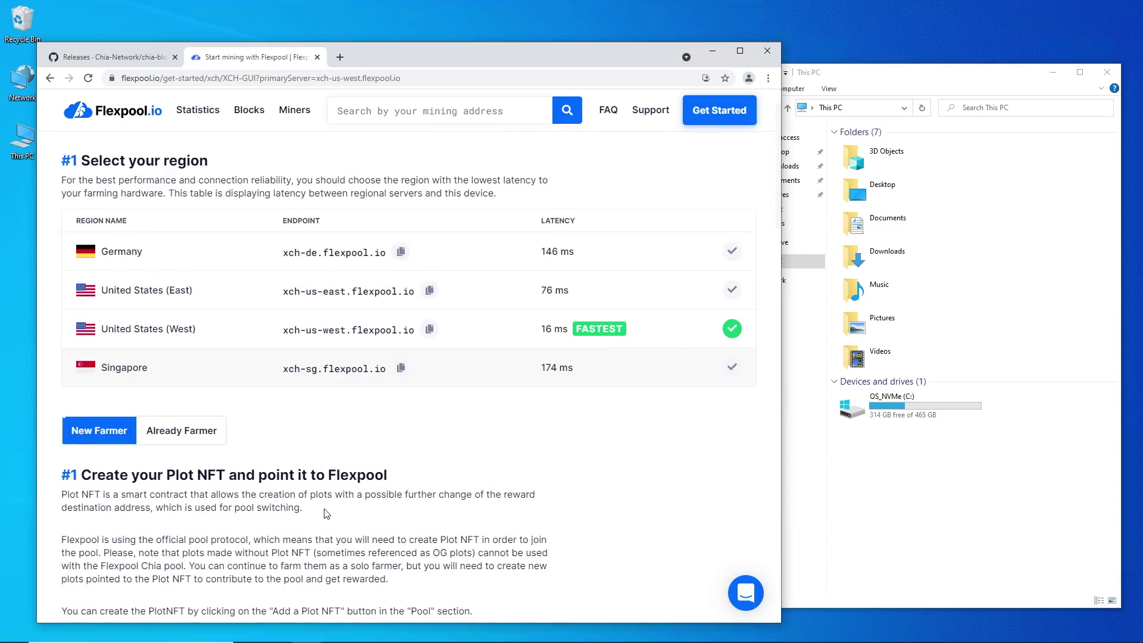
pyautogui.scroll(1, 326, 513)
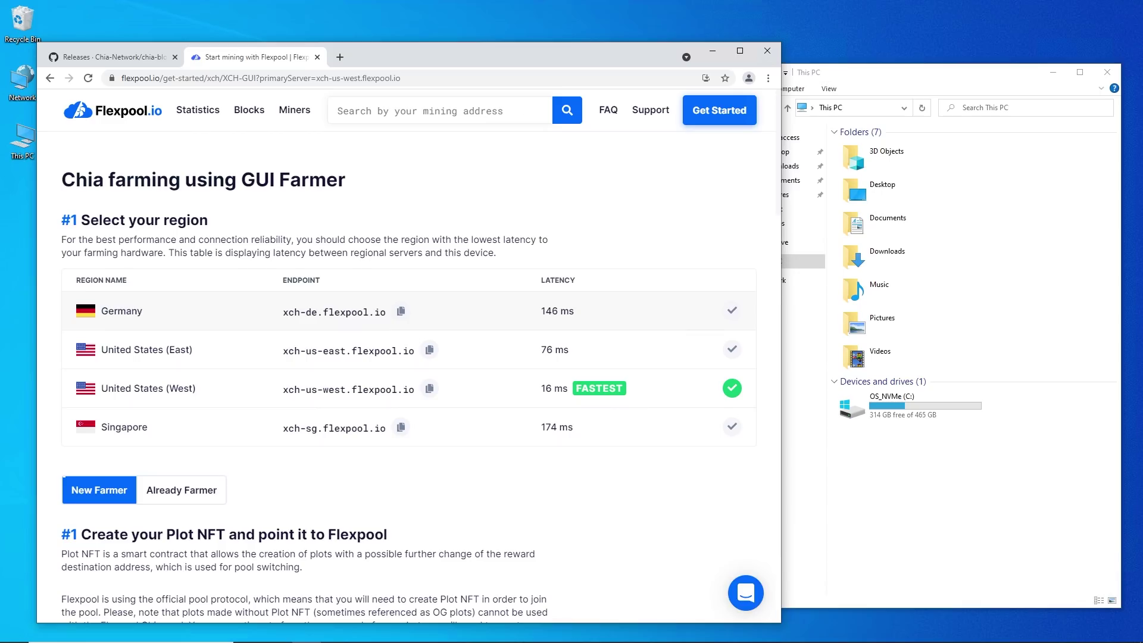
# Bring the This PC Explorer window forward and centre it on screen.
pyautogui.click(915, 512)
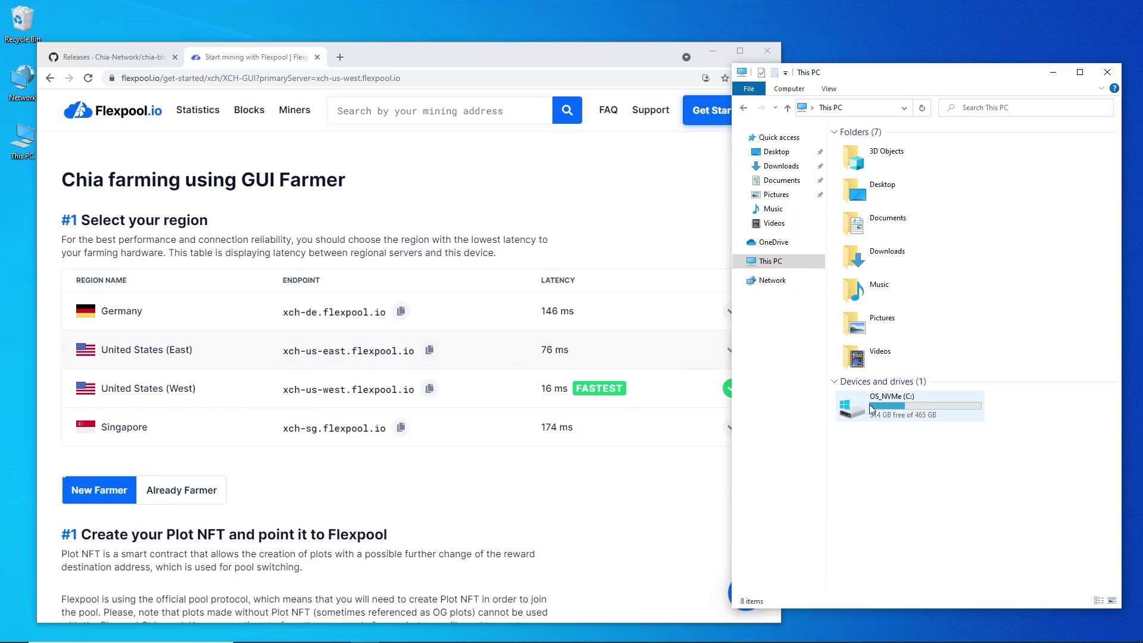
pyautogui.moveTo(838, 78)
pyautogui.mouseDown()
pyautogui.moveTo(770, 146)
pyautogui.moveTo(837, 74)
pyautogui.mouseUp()
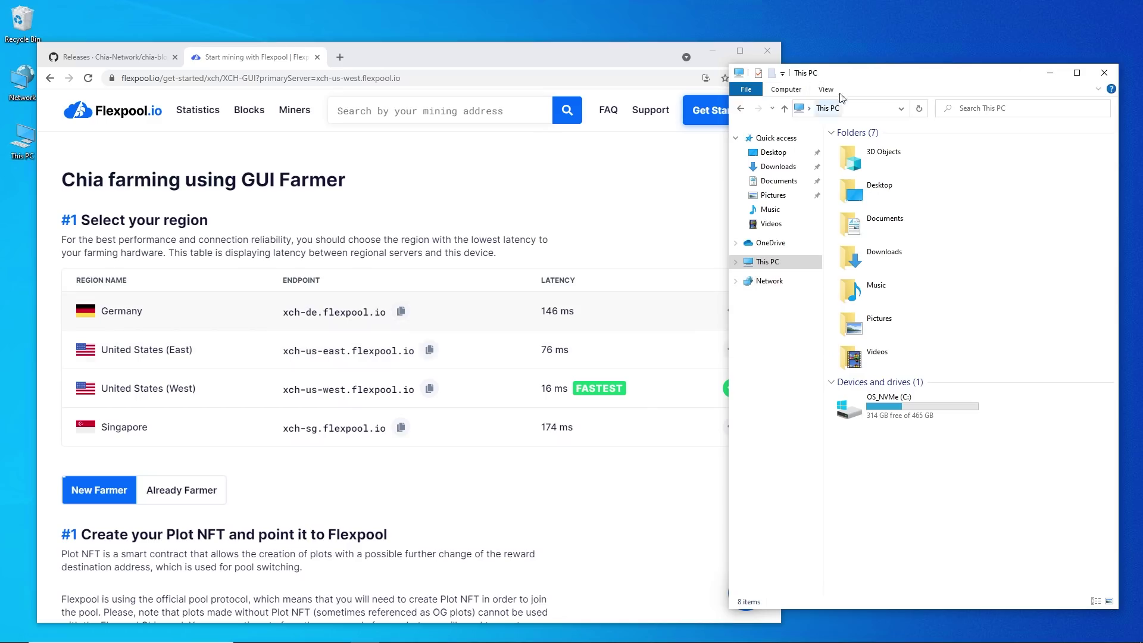
pyautogui.moveTo(822, 75); pyautogui.dragTo(476, 82)
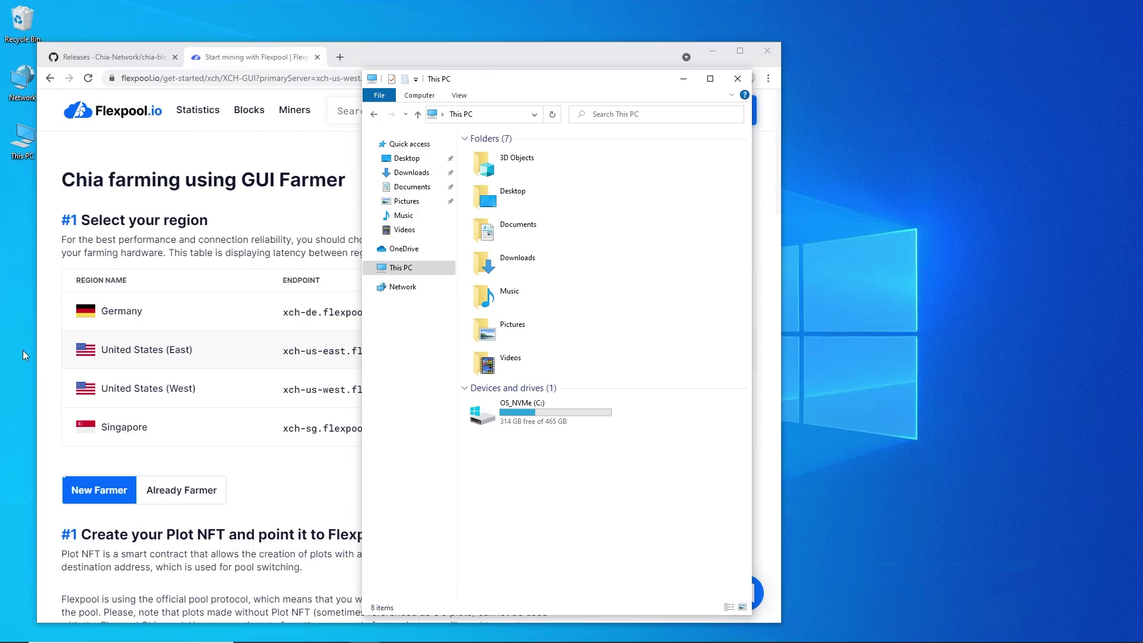
# Launch Computer Management via a 'computer manage' search and open Disk Management, maximized.
pyautogui.click(99, 632)
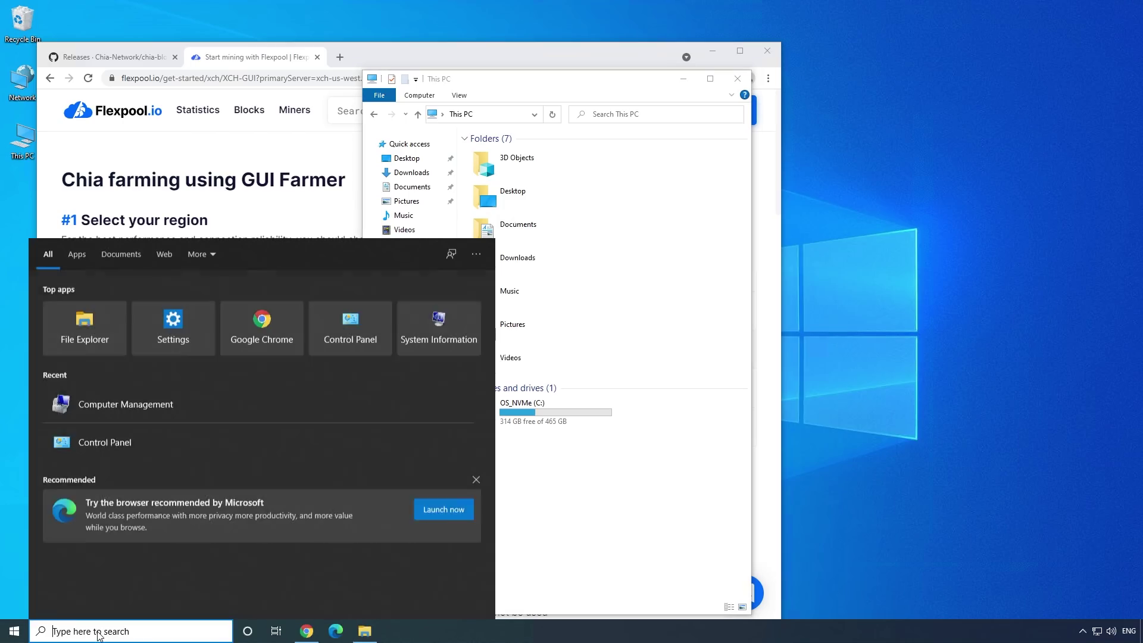
pyautogui.write('computer manage')
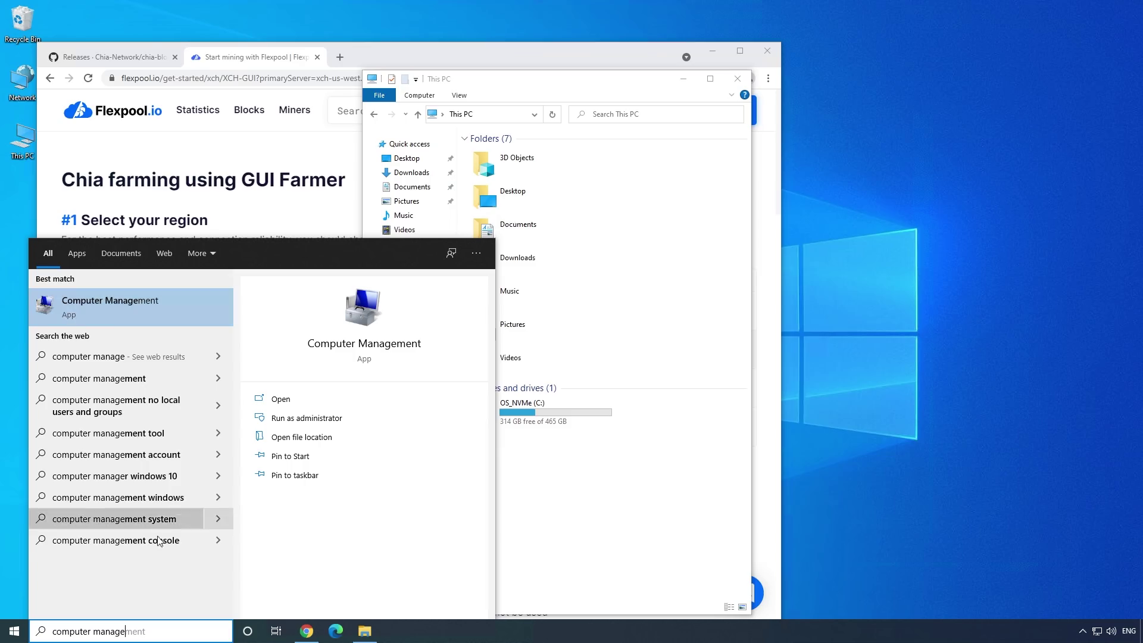
pyautogui.click(131, 302)
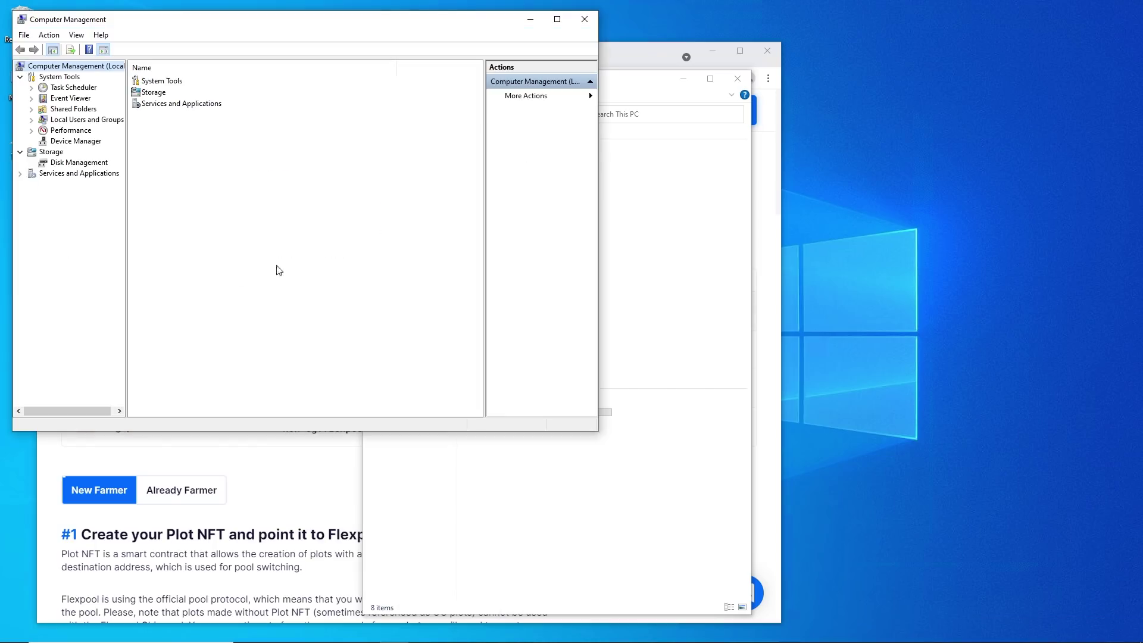
pyautogui.moveTo(236, 21); pyautogui.dragTo(279, 53)
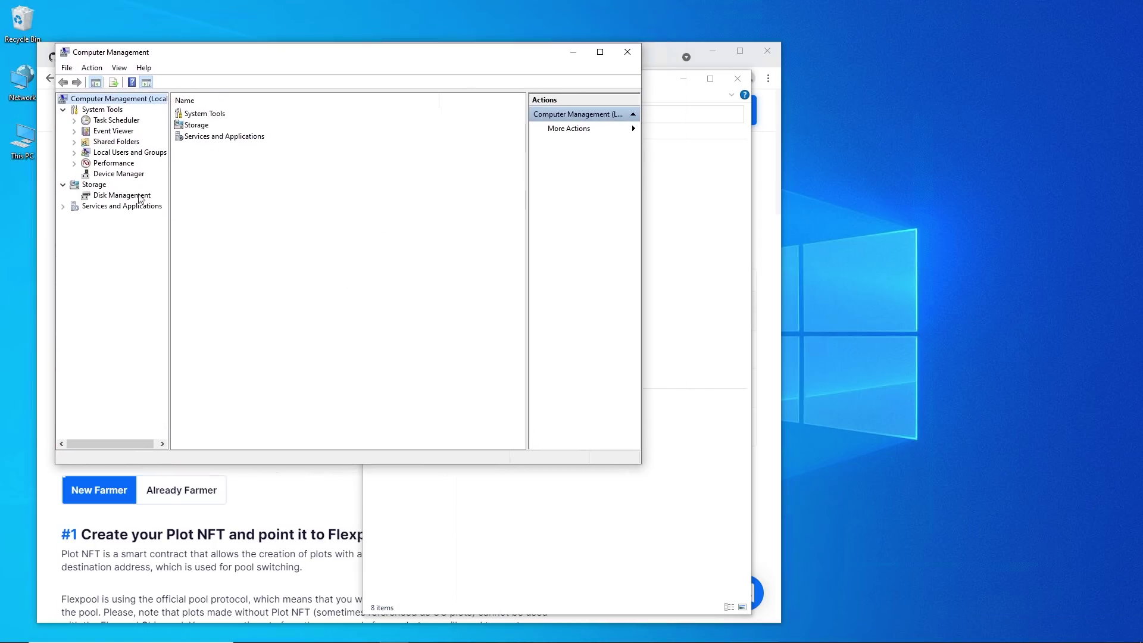
pyautogui.click(138, 196)
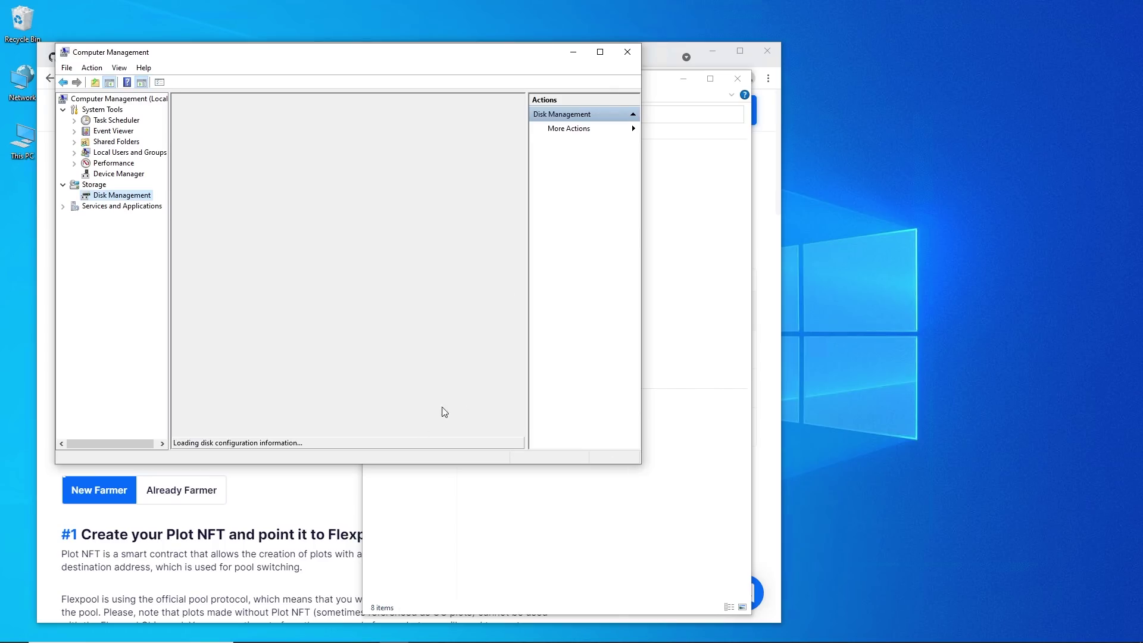
pyautogui.doubleClick(453, 53)
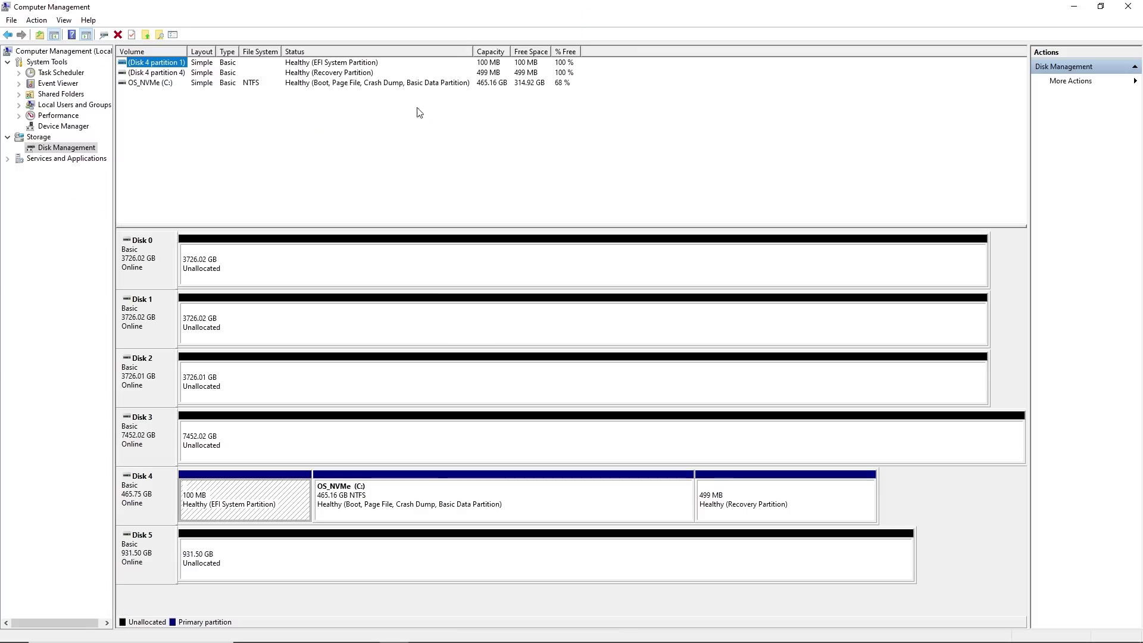
# Select each unallocated disk in turn: Disks 0, 1, 2, 3 and 5.
pyautogui.click(242, 272)
pyautogui.click(232, 334)
pyautogui.click(245, 400)
pyautogui.click(233, 438)
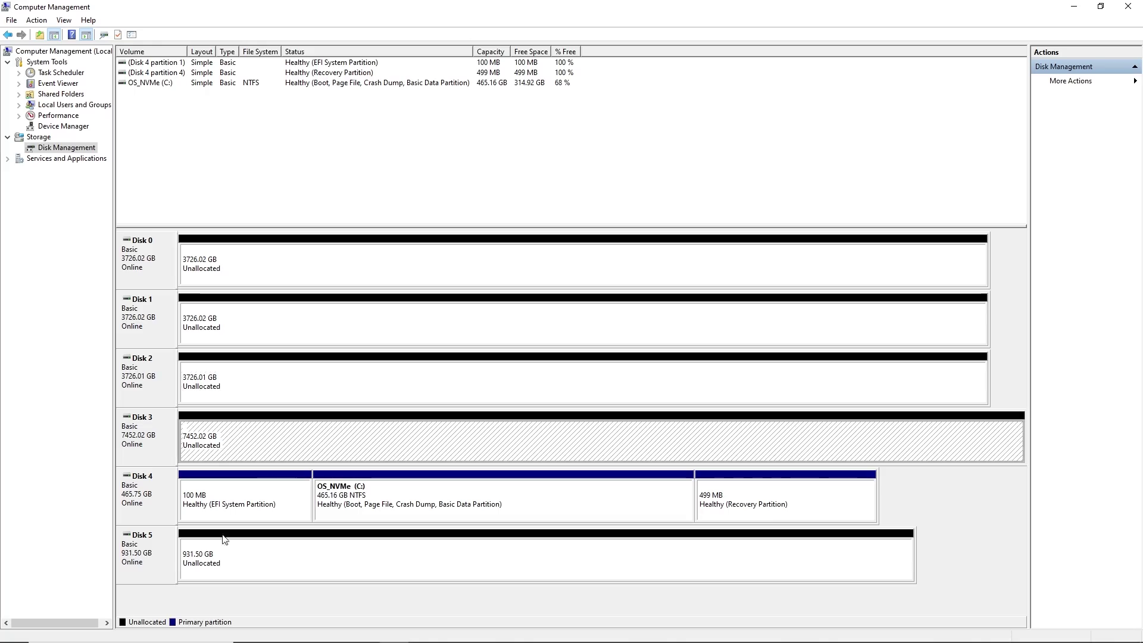
pyautogui.click(221, 580)
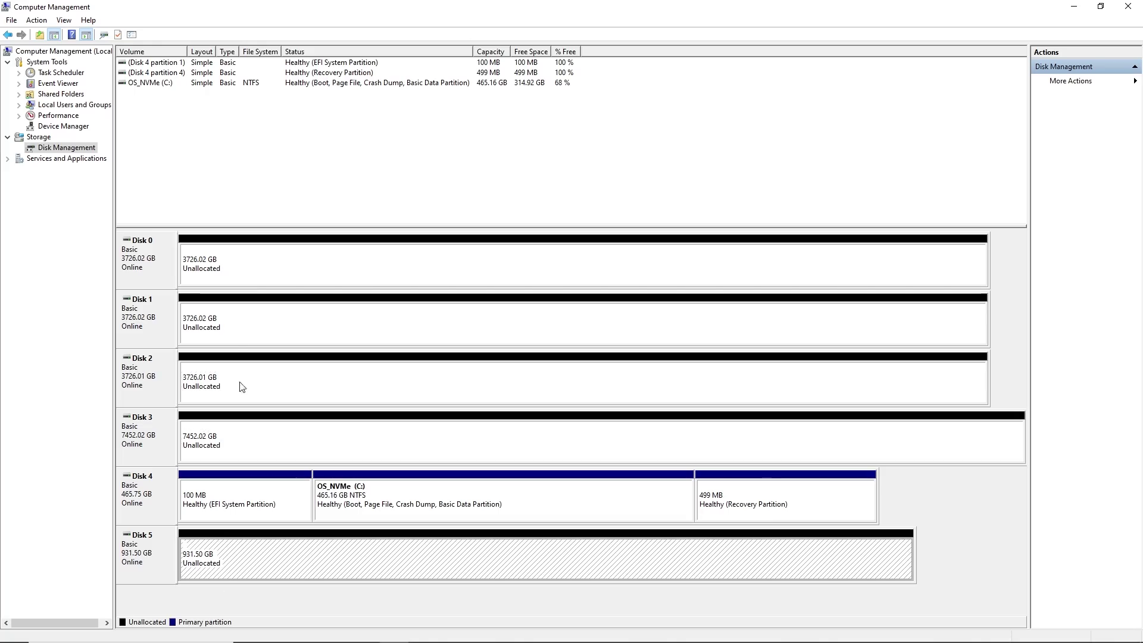
pyautogui.click(231, 438)
pyautogui.click(202, 564)
# Compare Disks 0–3 again, glance at This PC, and return to Disk Management.
pyautogui.click(241, 457)
pyautogui.click(244, 384)
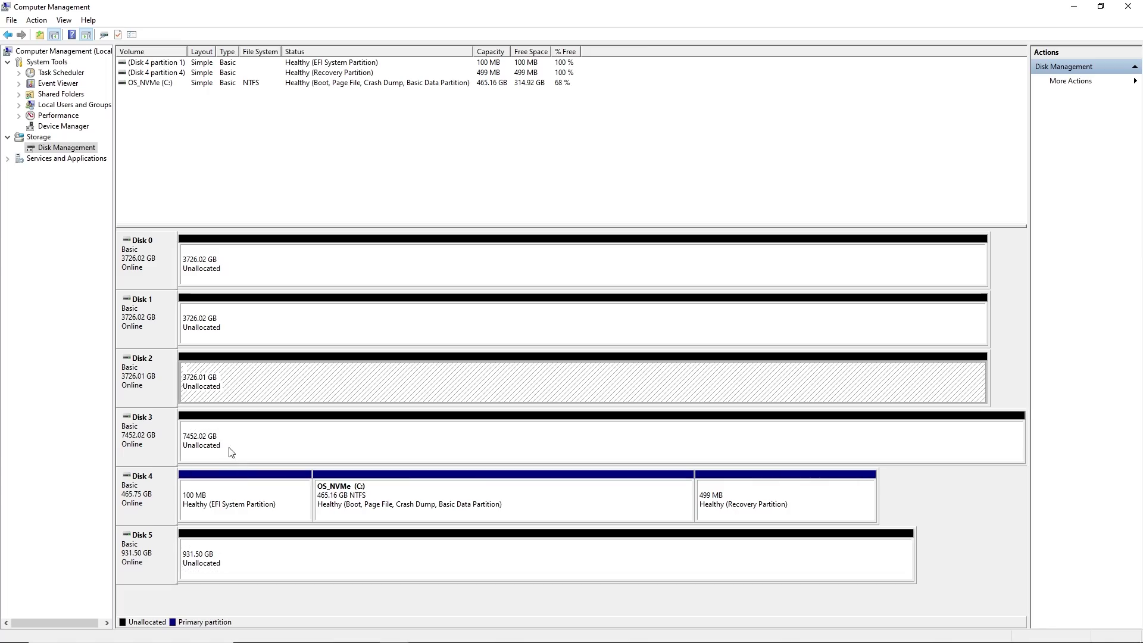
pyautogui.click(232, 451)
pyautogui.click(220, 387)
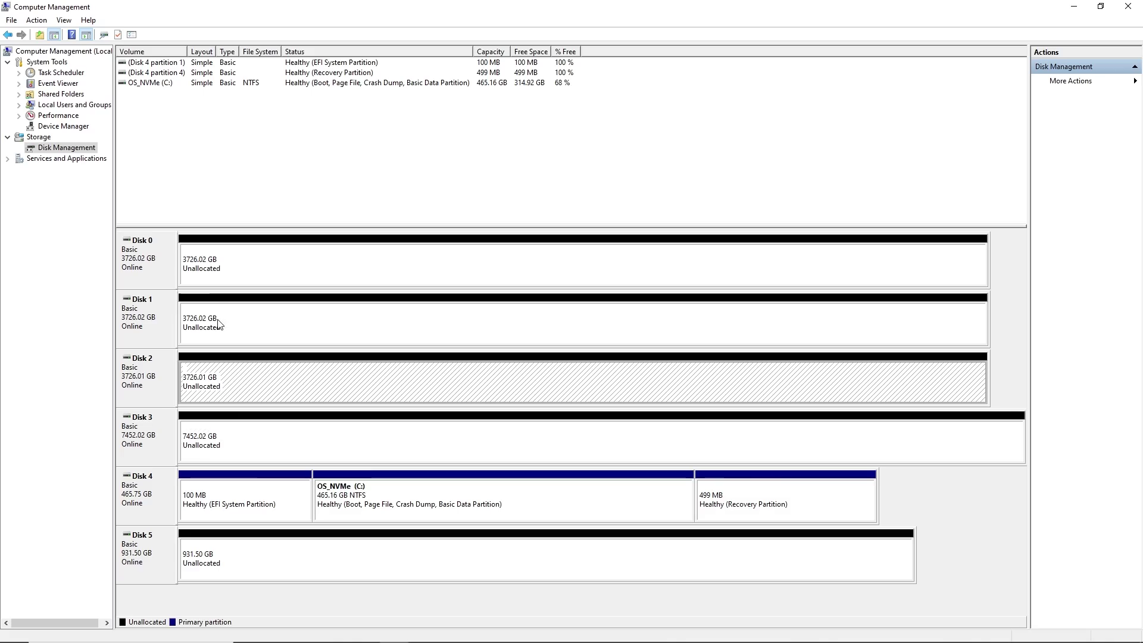
pyautogui.click(207, 326)
pyautogui.click(207, 272)
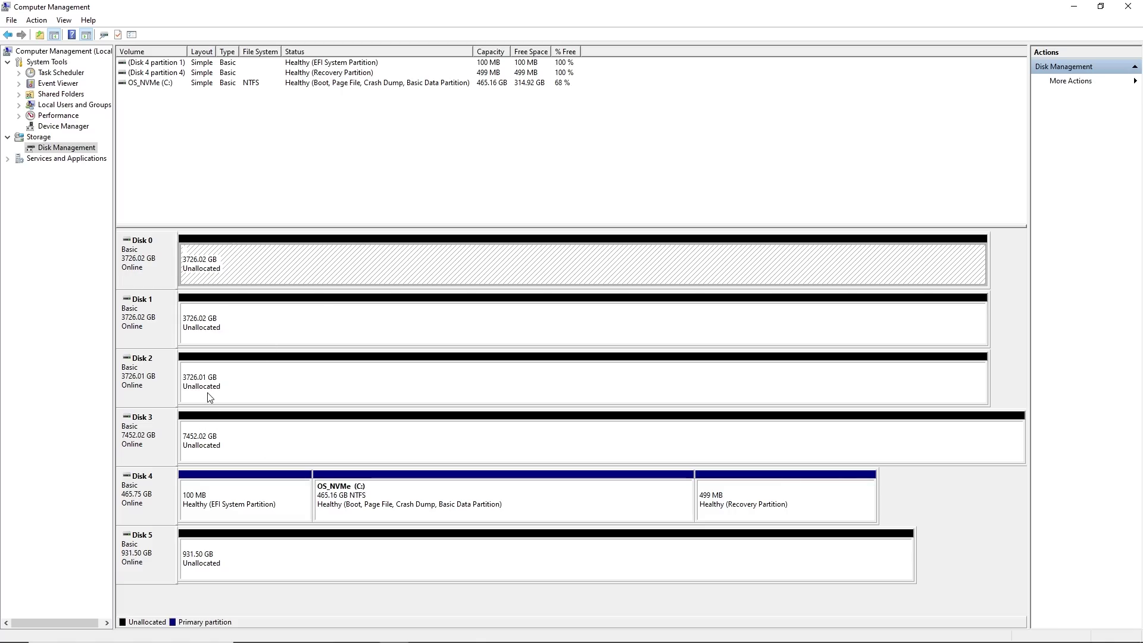
pyautogui.click(207, 428)
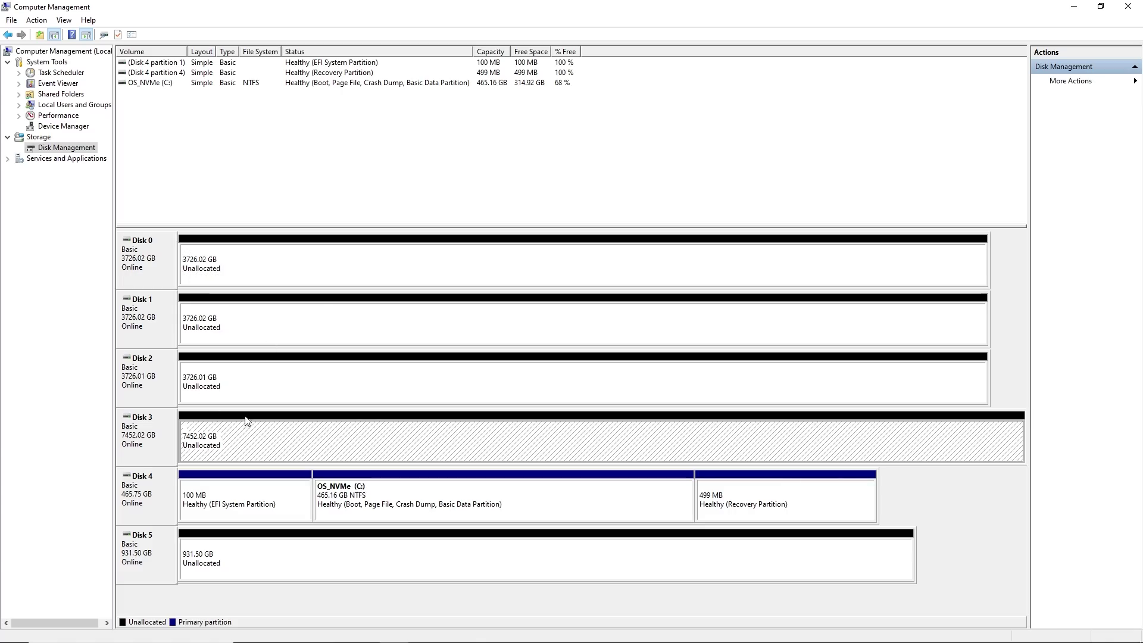
pyautogui.click(365, 631)
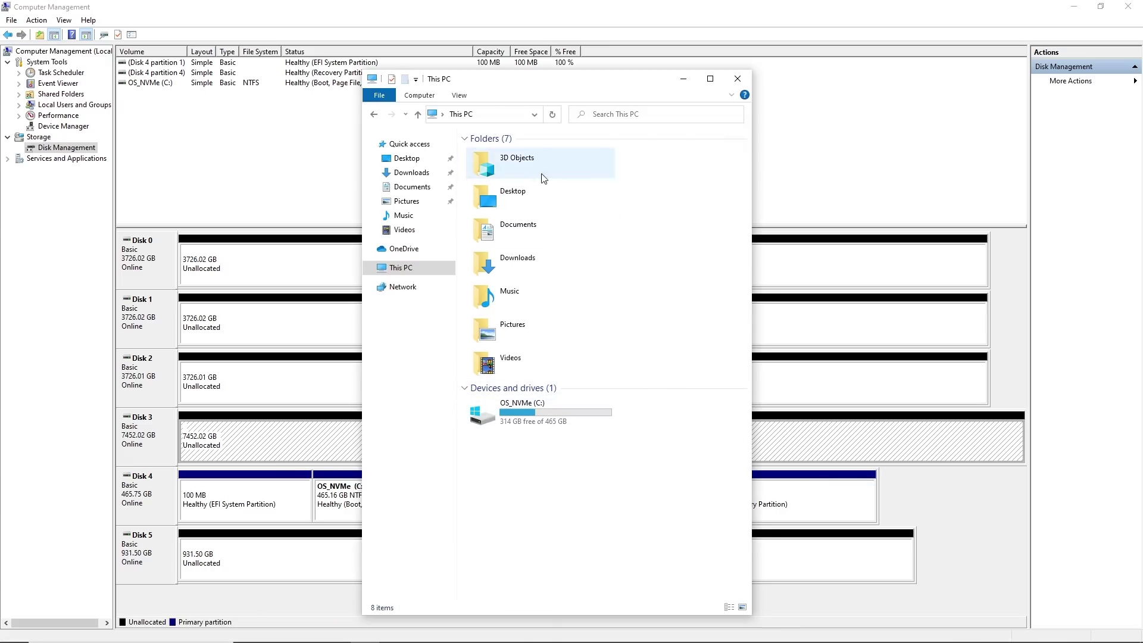
pyautogui.click(222, 443)
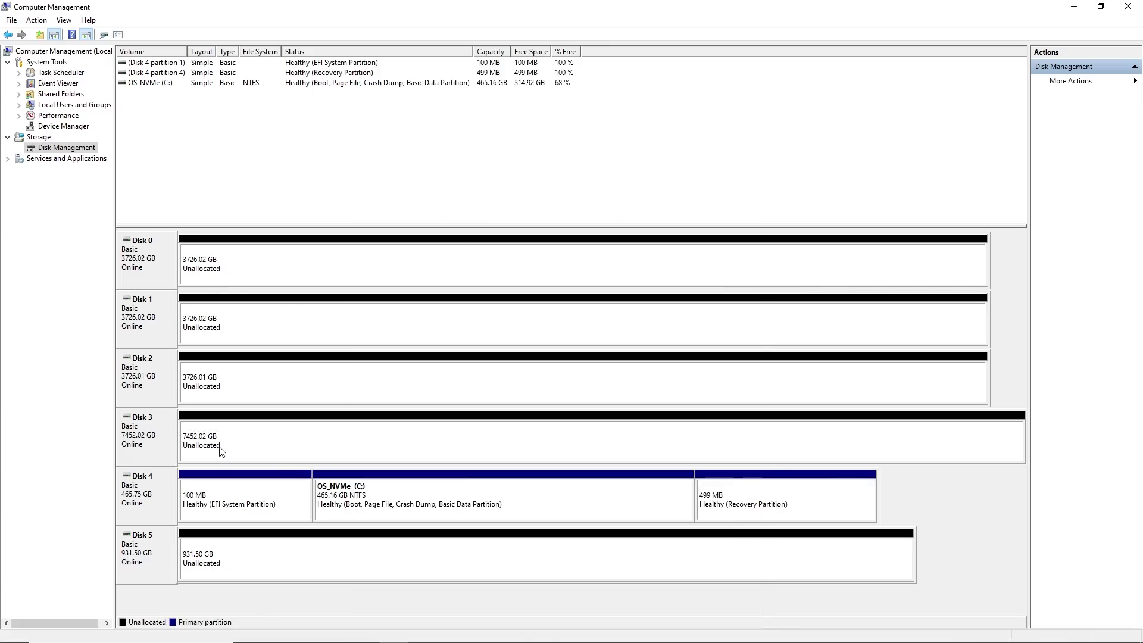
# Start a New Simple Volume on Disk 3, keeping the full 7630868 MB size and drive letter D.
pyautogui.rightClick(222, 448)
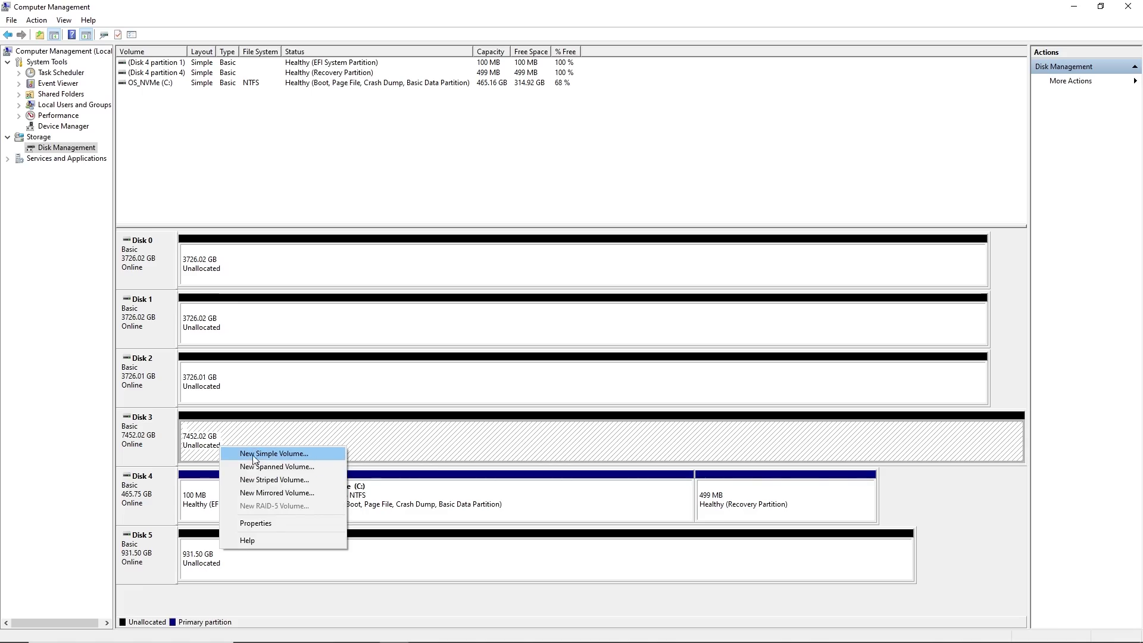
pyautogui.click(232, 437)
pyautogui.rightClick(228, 431)
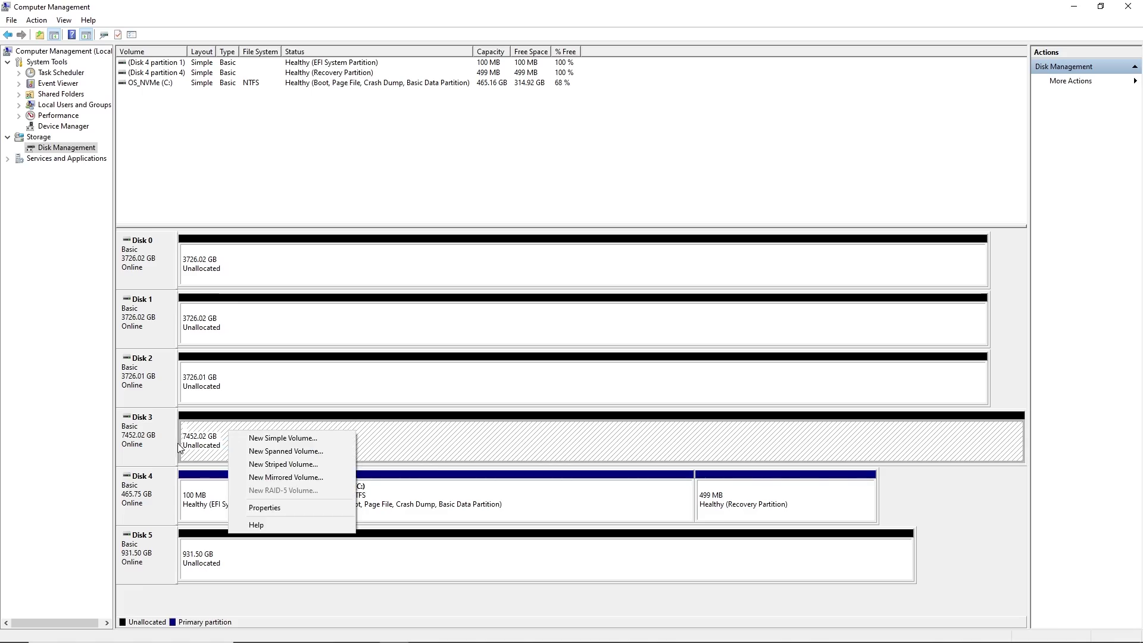
pyautogui.click(273, 438)
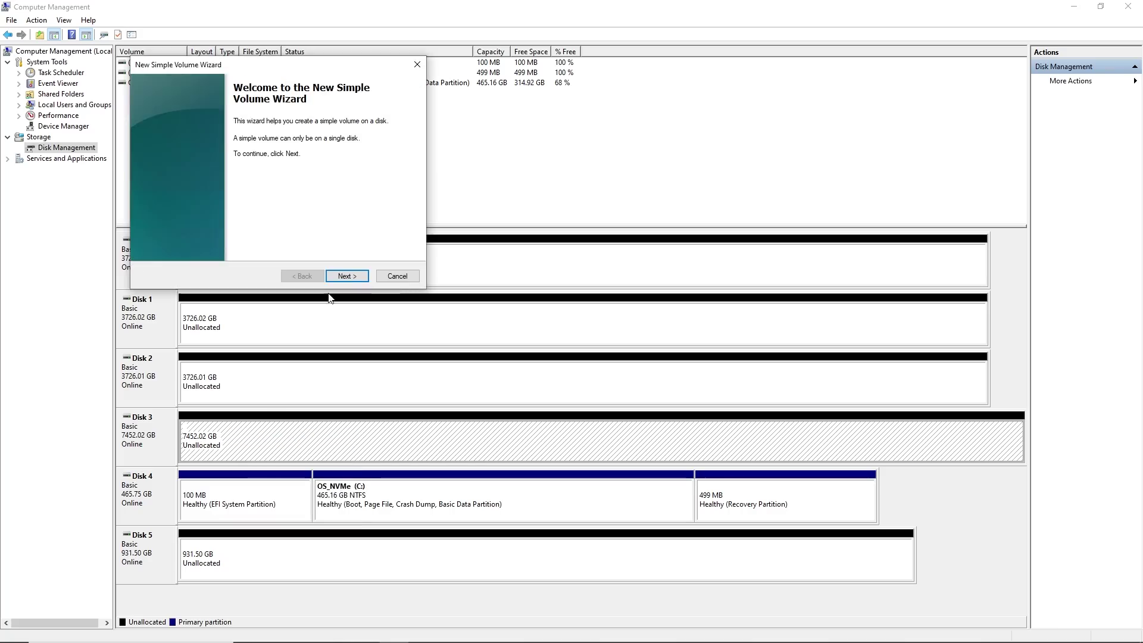
pyautogui.moveTo(276, 69); pyautogui.dragTo(307, 126)
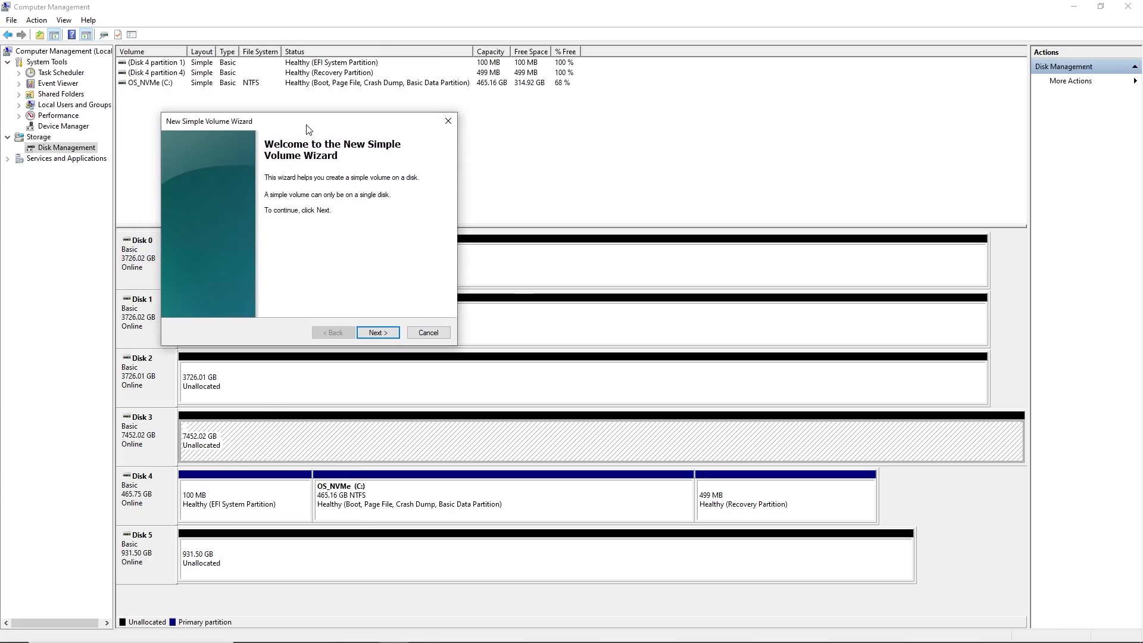
pyautogui.click(372, 334)
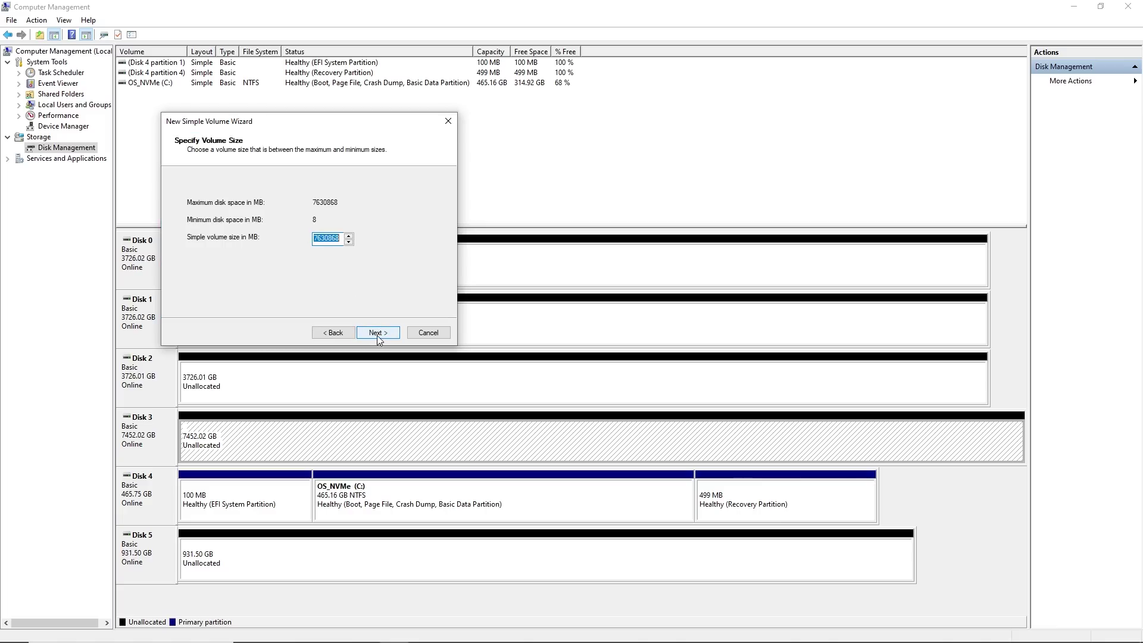
pyautogui.click(377, 334)
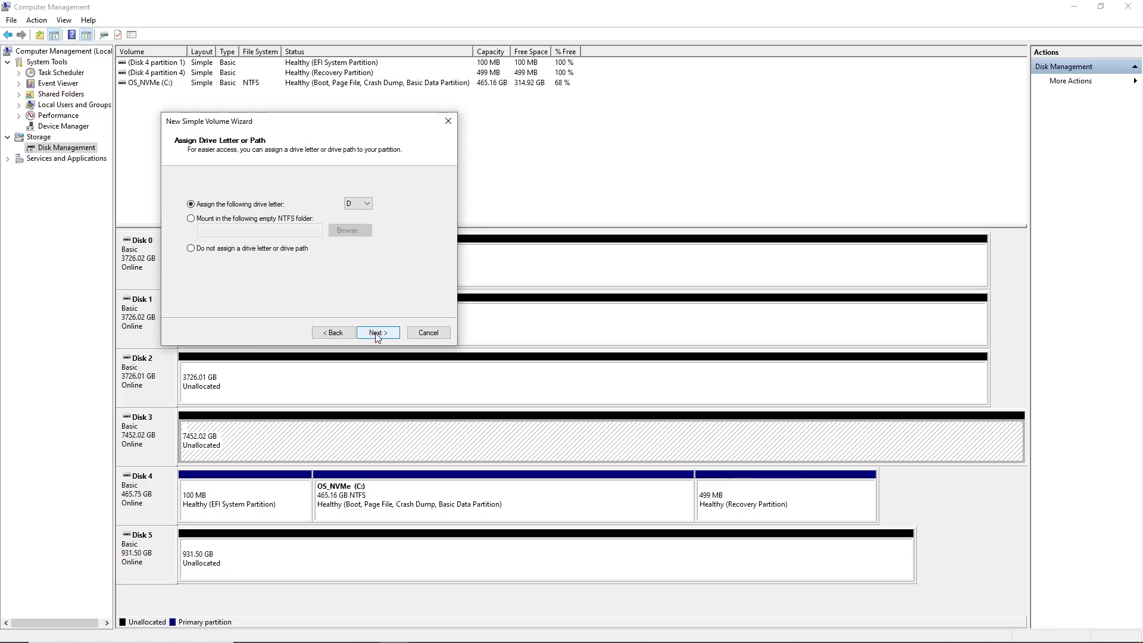
pyautogui.click(354, 205)
pyautogui.click(356, 271)
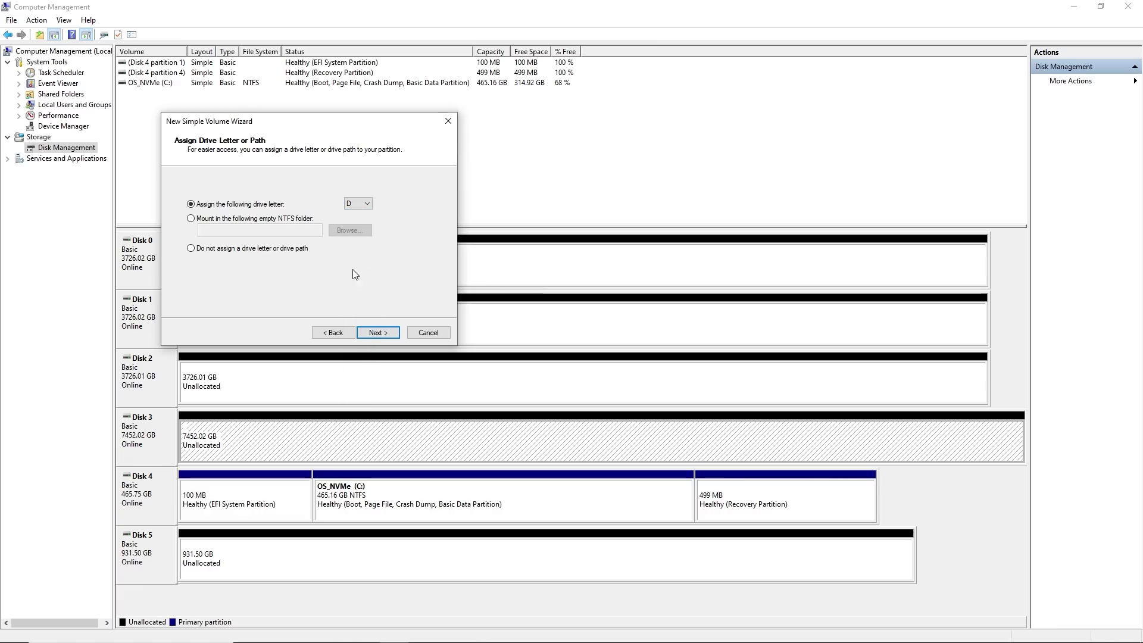
pyautogui.click(374, 334)
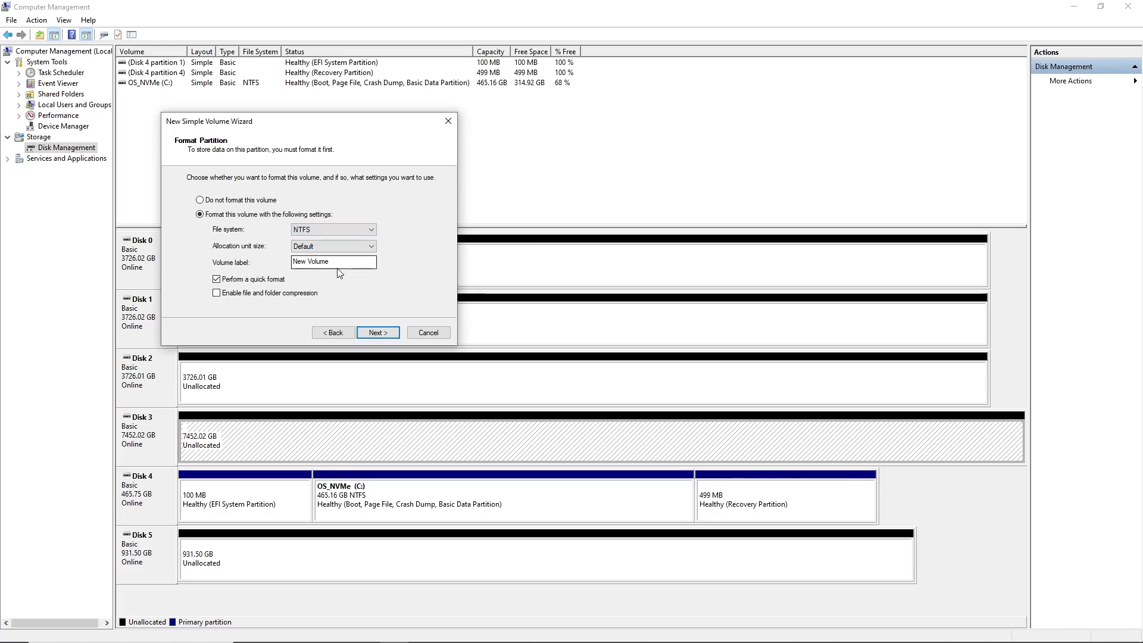
# Label the volume 8TB, finish the NTFS format, and check the new 8TB (D:) drive in This PC.
pyautogui.moveTo(329, 262); pyautogui.dragTo(292, 261)
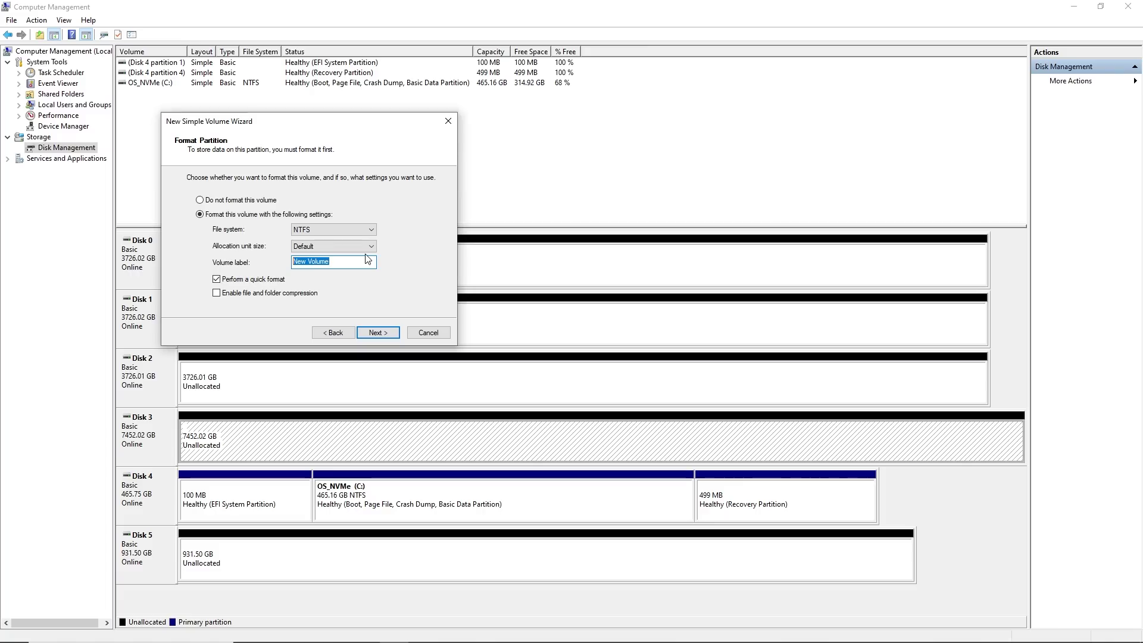
pyautogui.write('8TB')
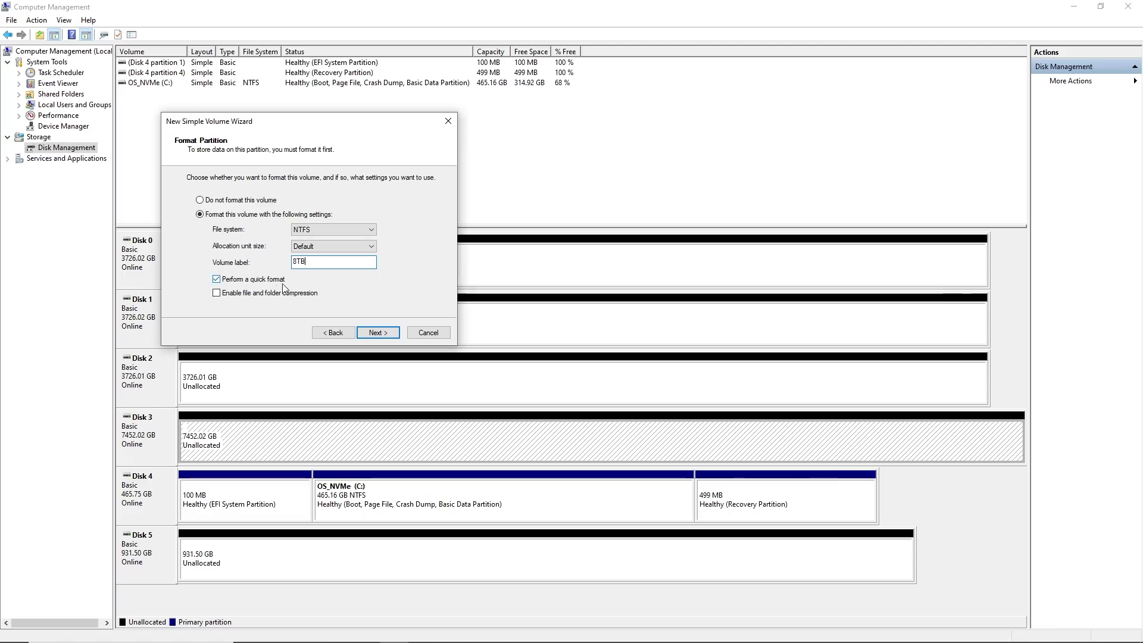
pyautogui.click(375, 333)
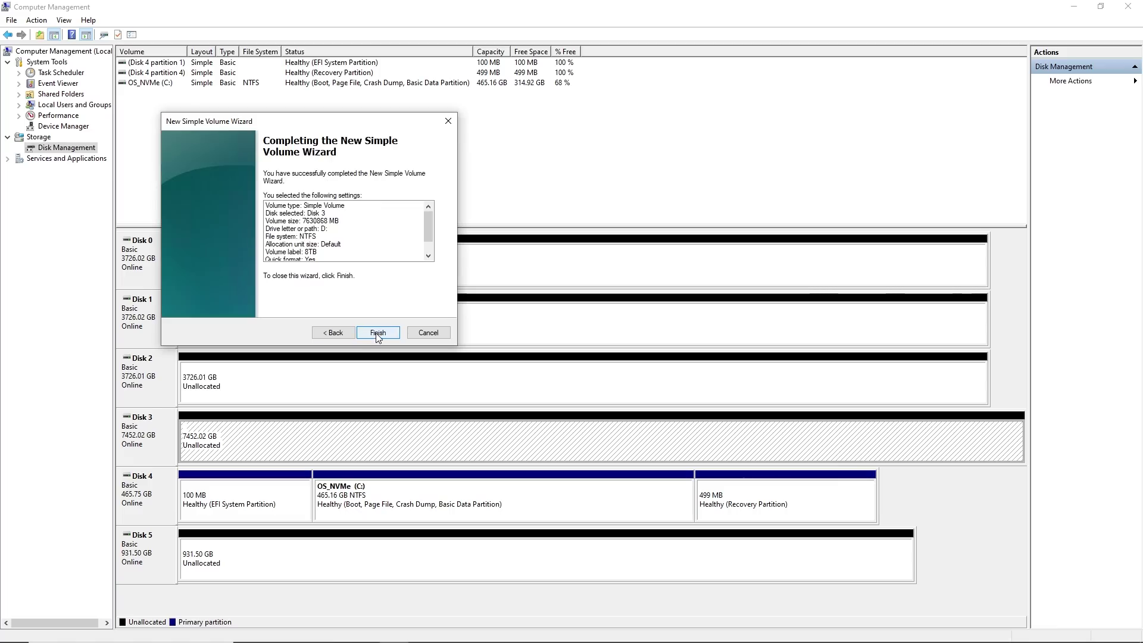
pyautogui.click(378, 332)
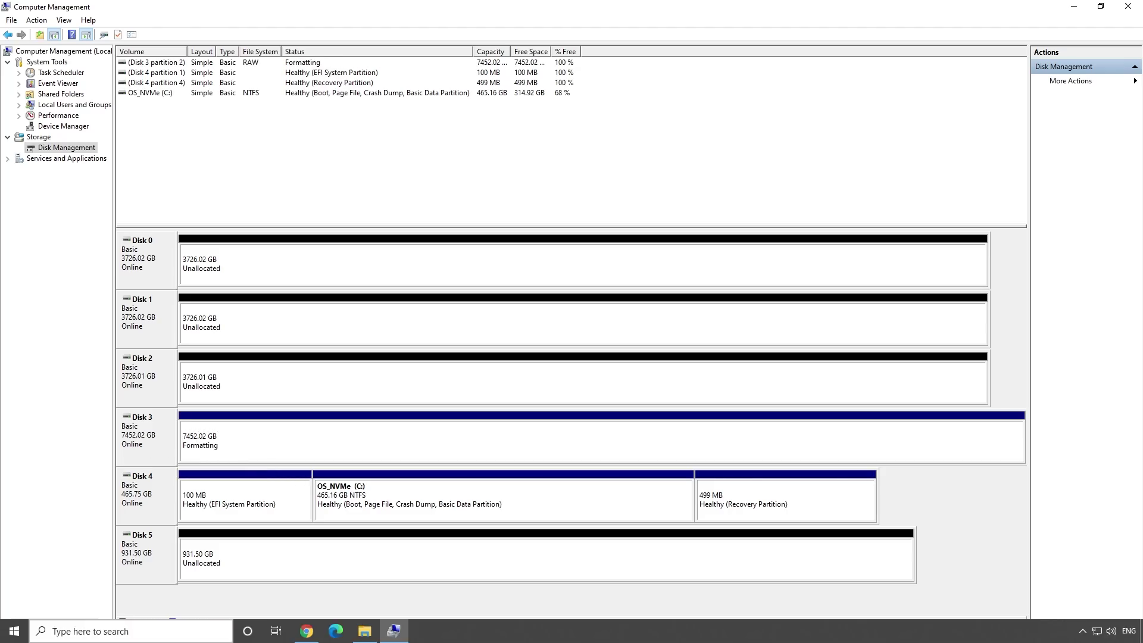
pyautogui.click(363, 631)
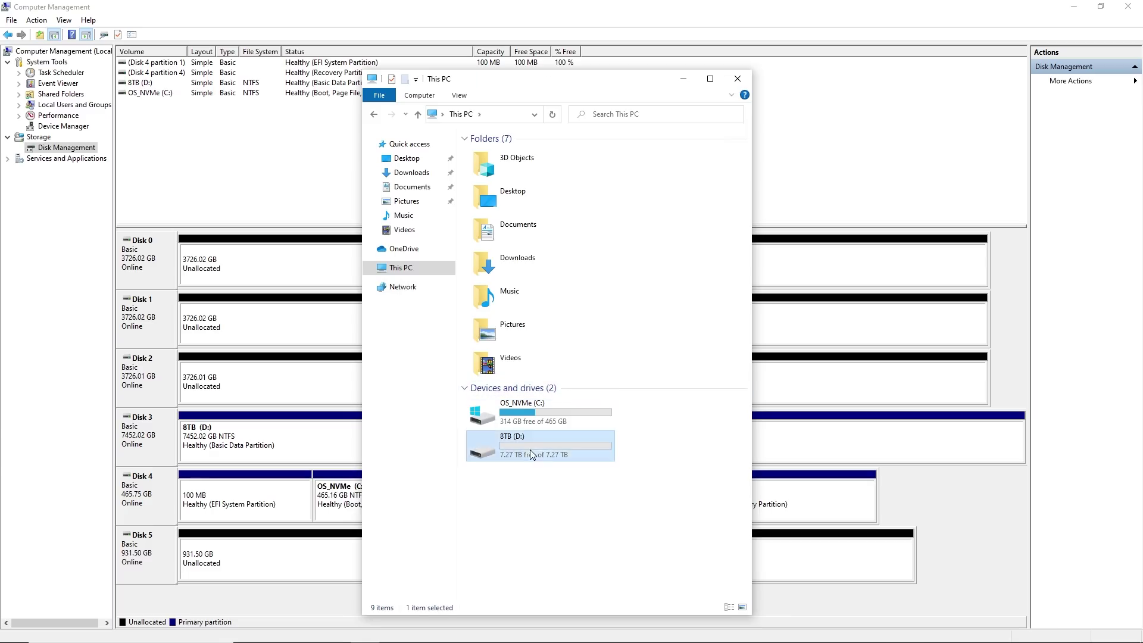
pyautogui.click(529, 449)
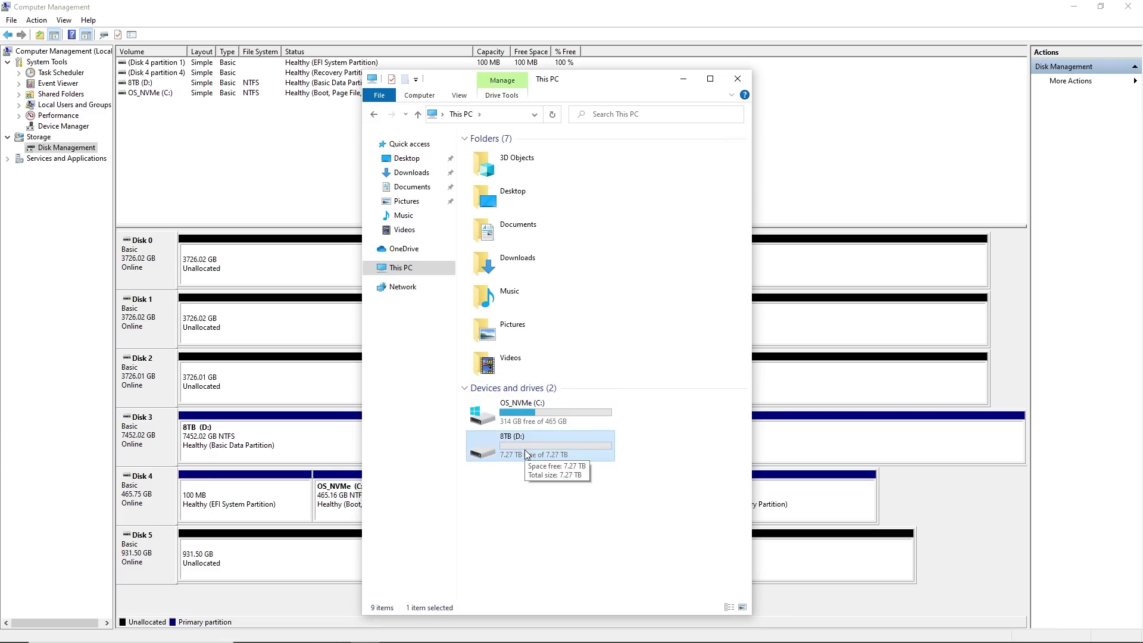
# Run the New Simple Volume wizard on Disk 2's unallocated space.
pyautogui.rightClick(225, 378)
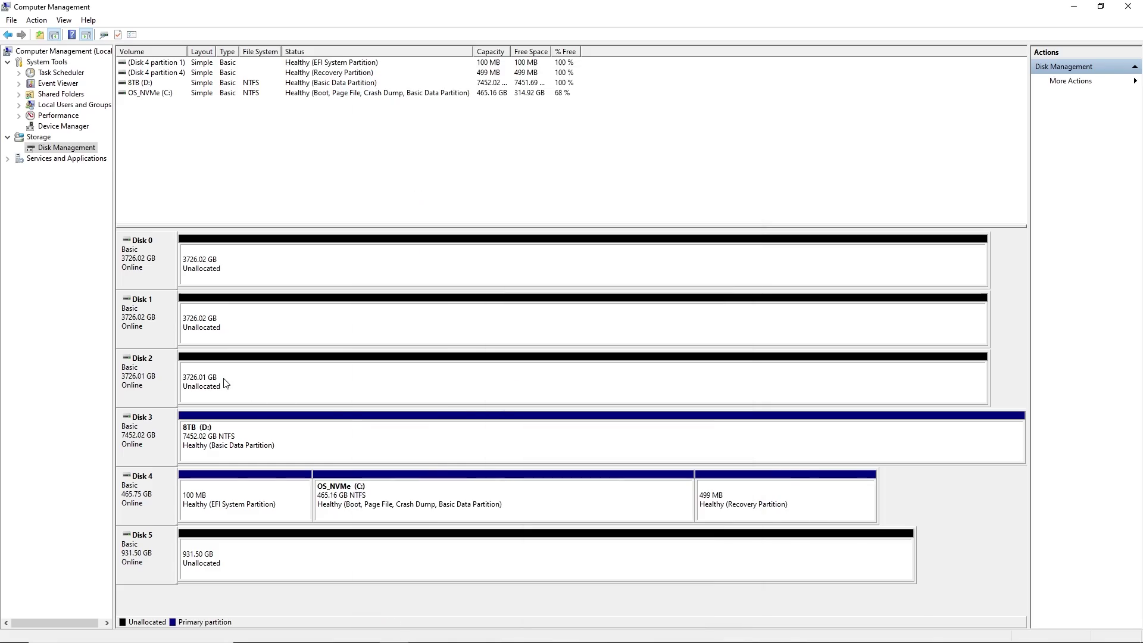
pyautogui.click(238, 384)
pyautogui.click(347, 275)
pyautogui.click(350, 276)
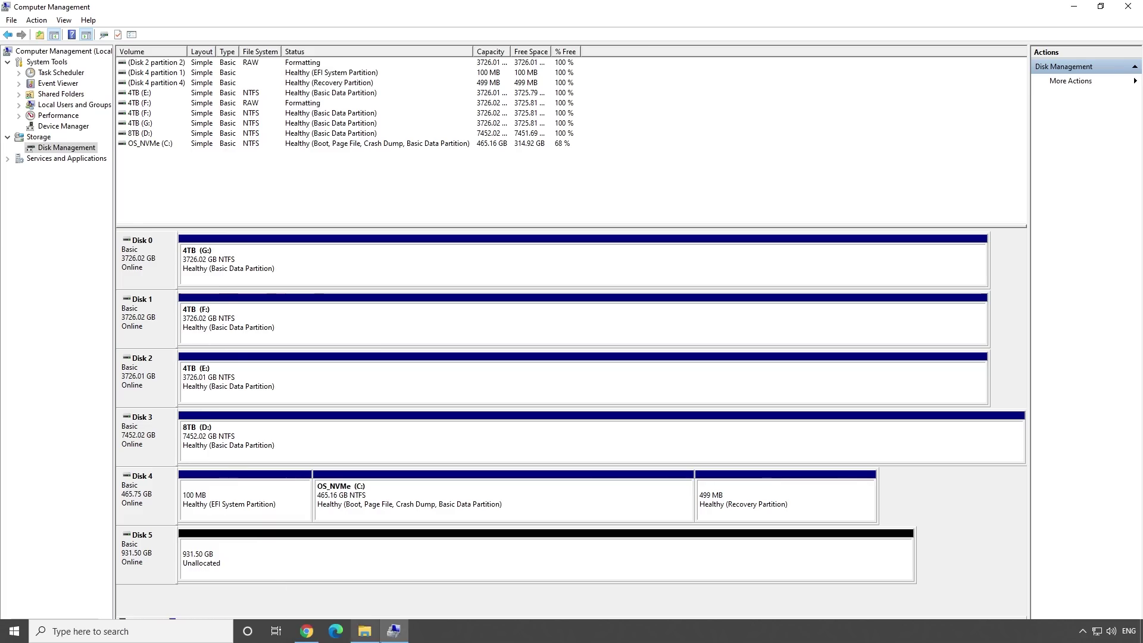
# Check the new D:, E:, F: and G: drives in This PC, then return to Disk Management.
pyautogui.click(364, 631)
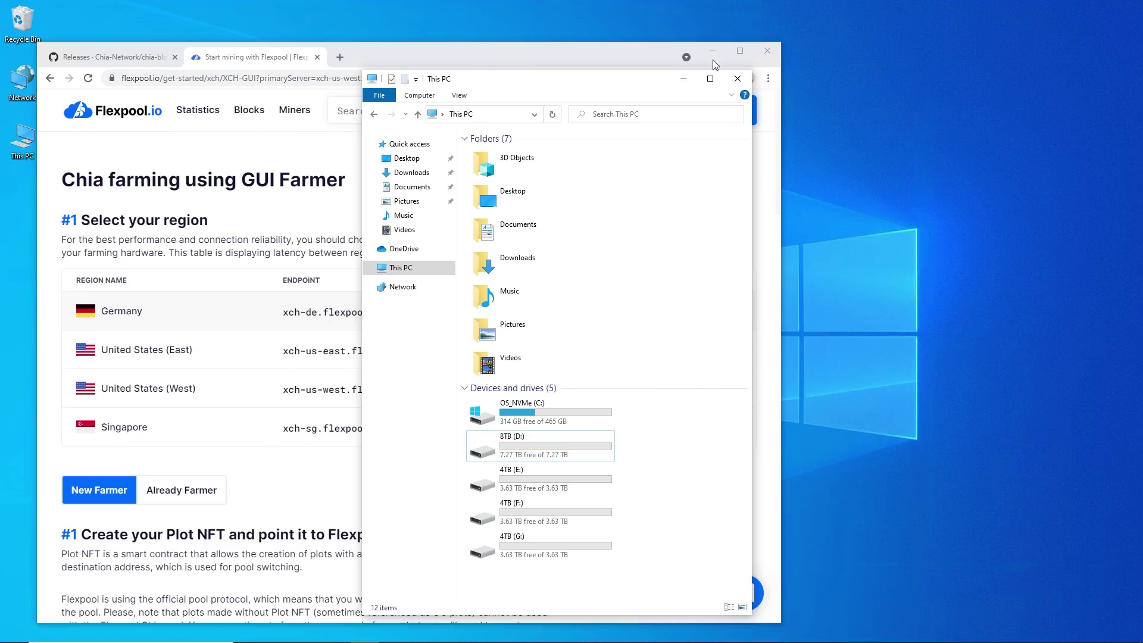
pyautogui.doubleClick(643, 83)
pyautogui.moveTo(314, 212); pyautogui.dragTo(771, 149)
pyautogui.click(619, 279)
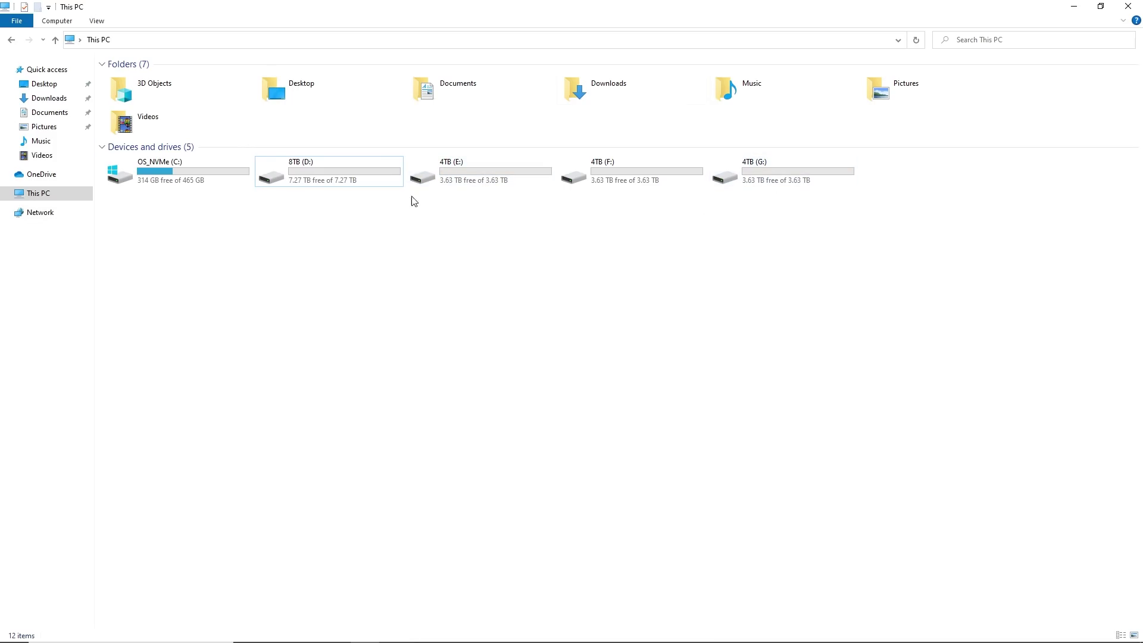
pyautogui.doubleClick(393, 16)
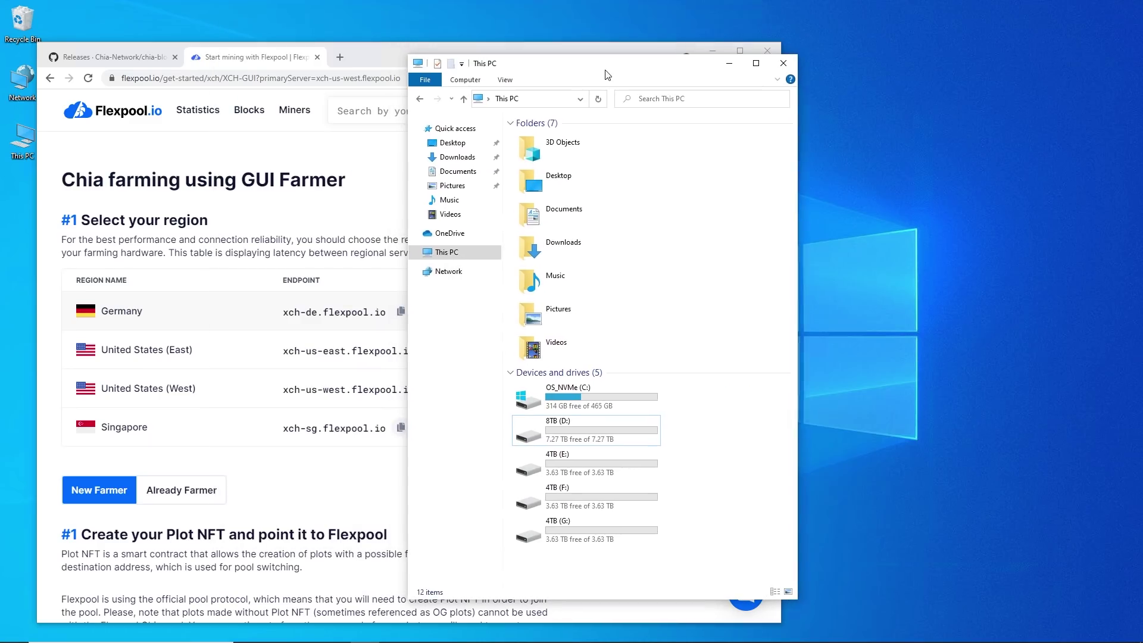
pyautogui.click(393, 631)
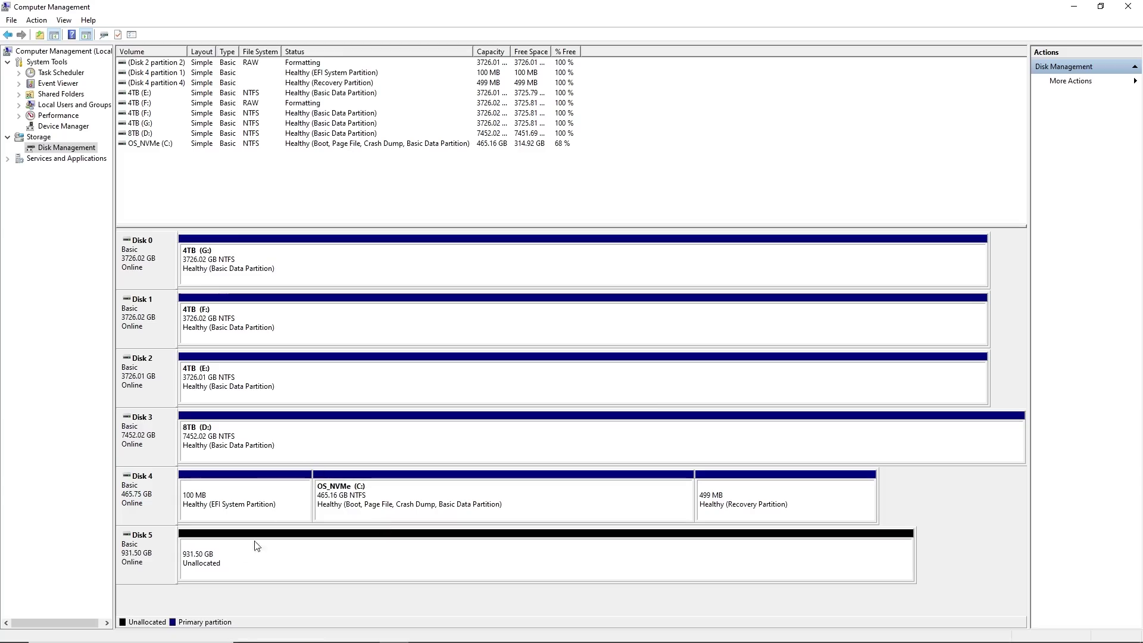
# Create a full-size NTFS volume labelled 1TB NVME (H:) on Disk 5.
pyautogui.rightClick(226, 557)
pyautogui.click(278, 463)
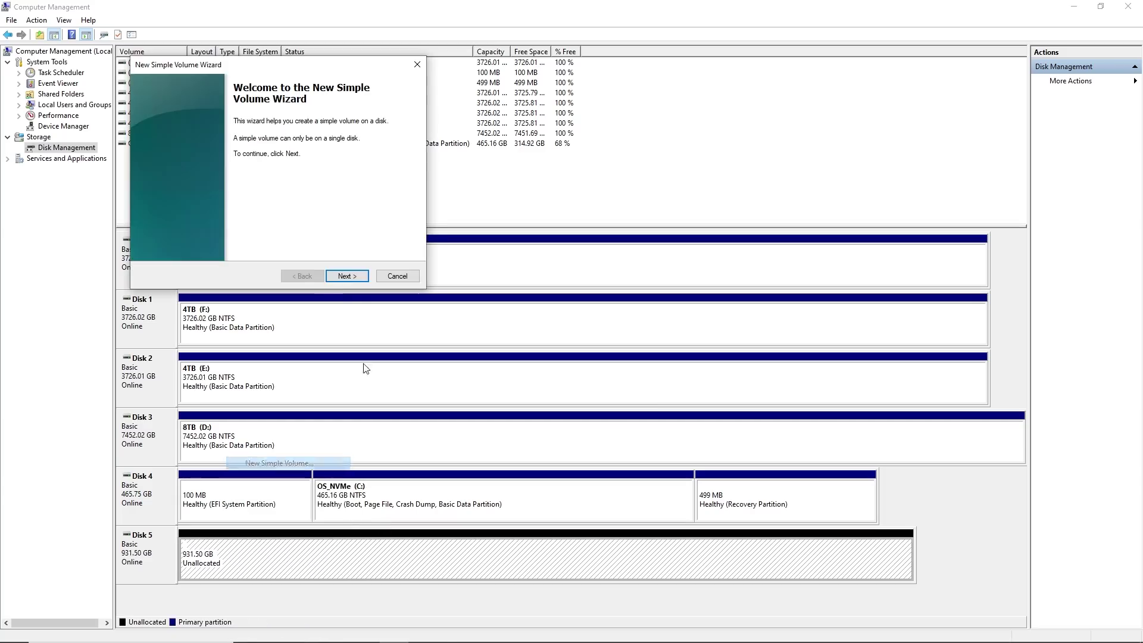
pyautogui.click(347, 276)
pyautogui.click(348, 277)
pyautogui.click(348, 276)
pyautogui.moveTo(315, 209); pyautogui.dragTo(167, 201)
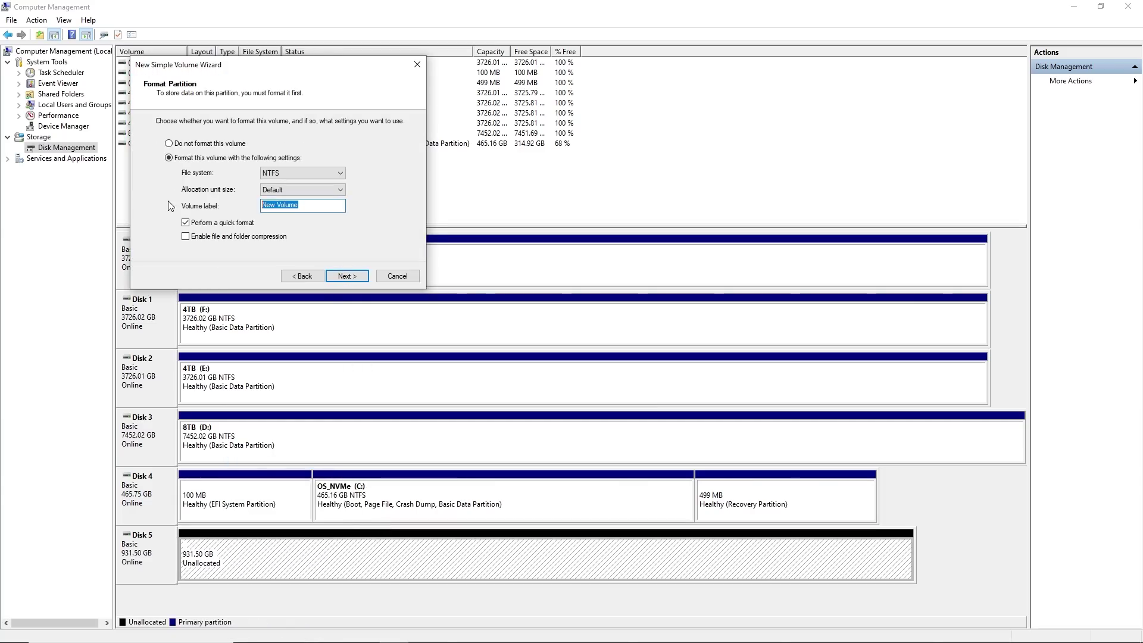
pyautogui.write('1TB')
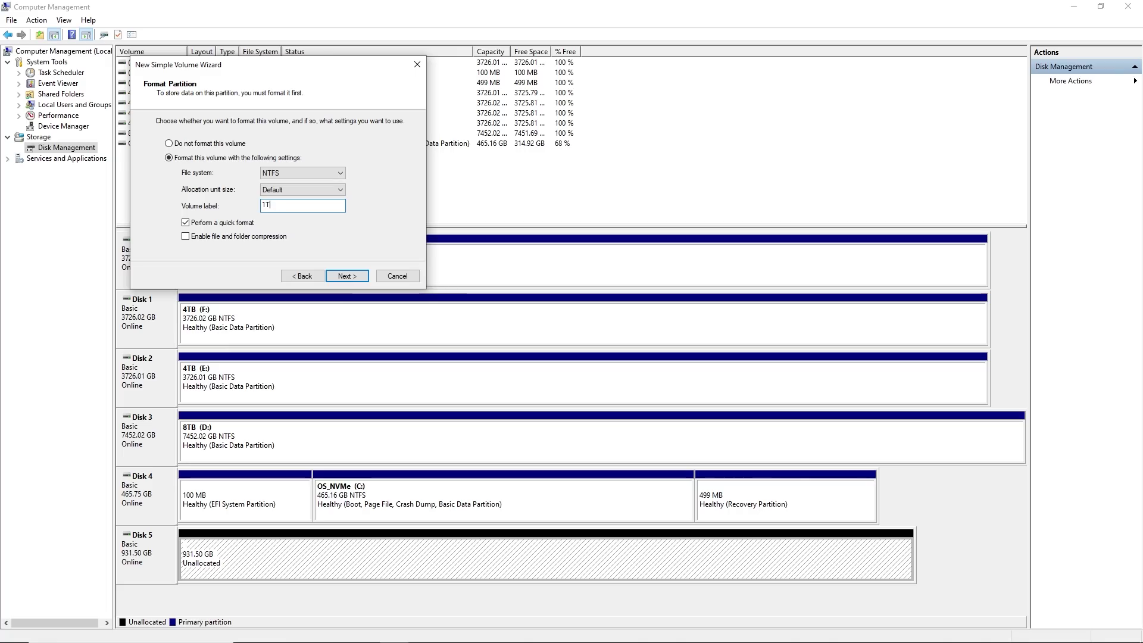
pyautogui.press('Return')
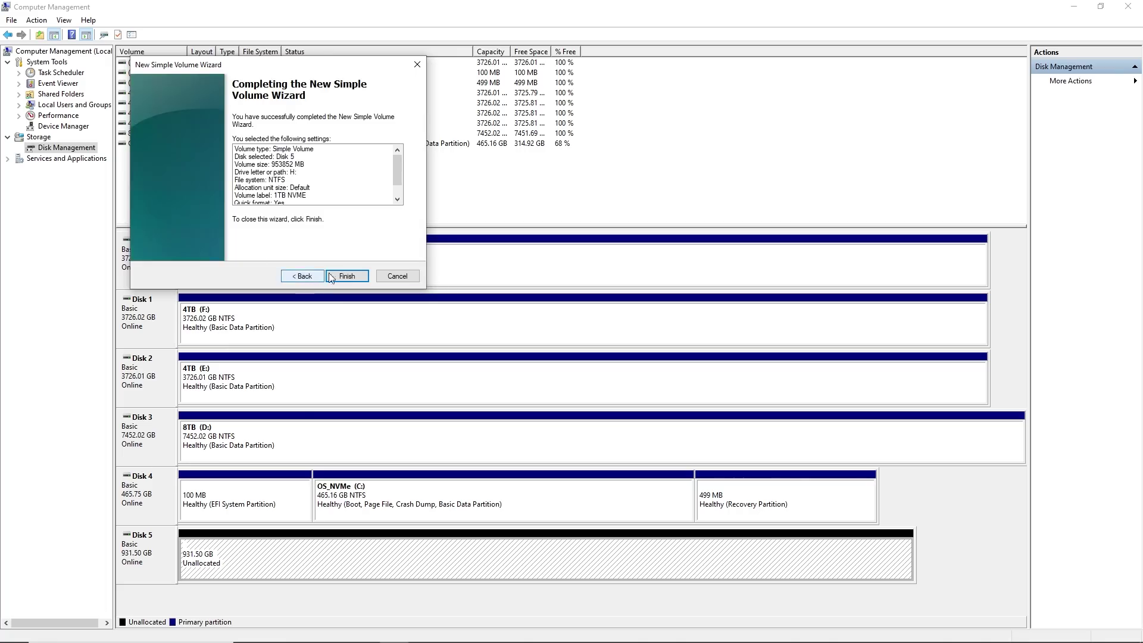
pyautogui.click(348, 276)
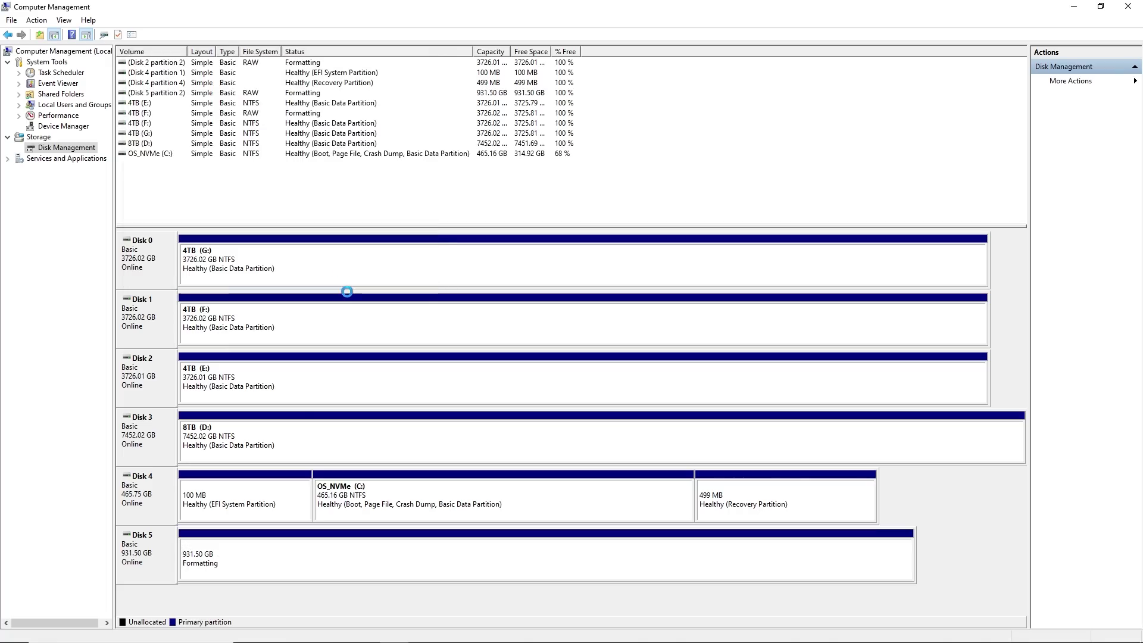
# Close Computer Management and review drives D: through H: in This PC.
pyautogui.click(1127, 7)
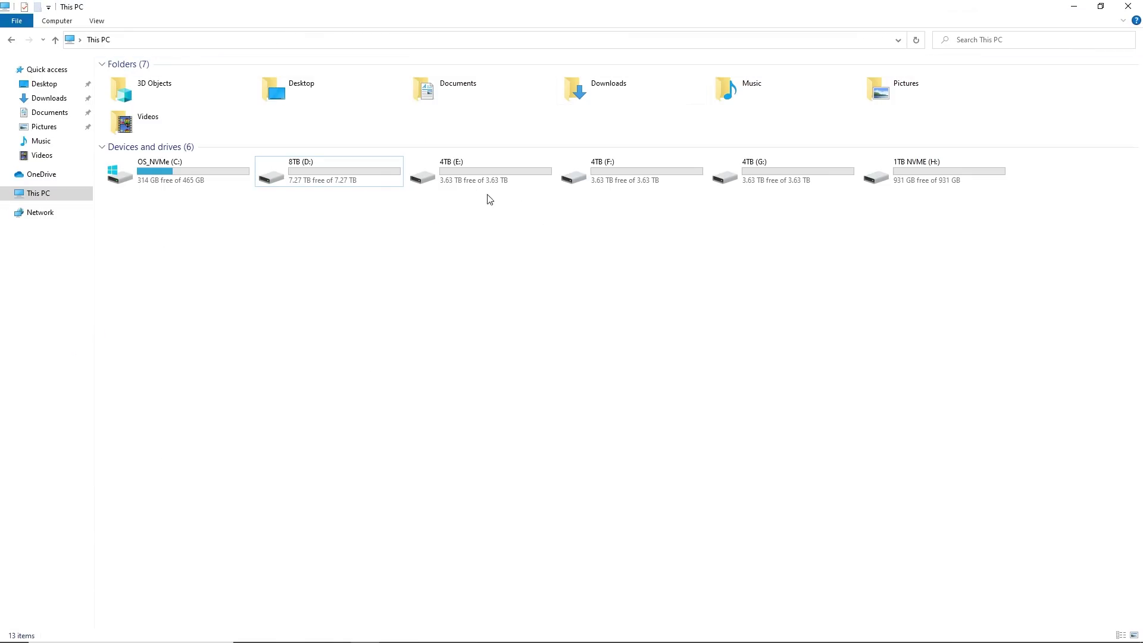
pyautogui.moveTo(974, 211); pyautogui.dragTo(319, 168)
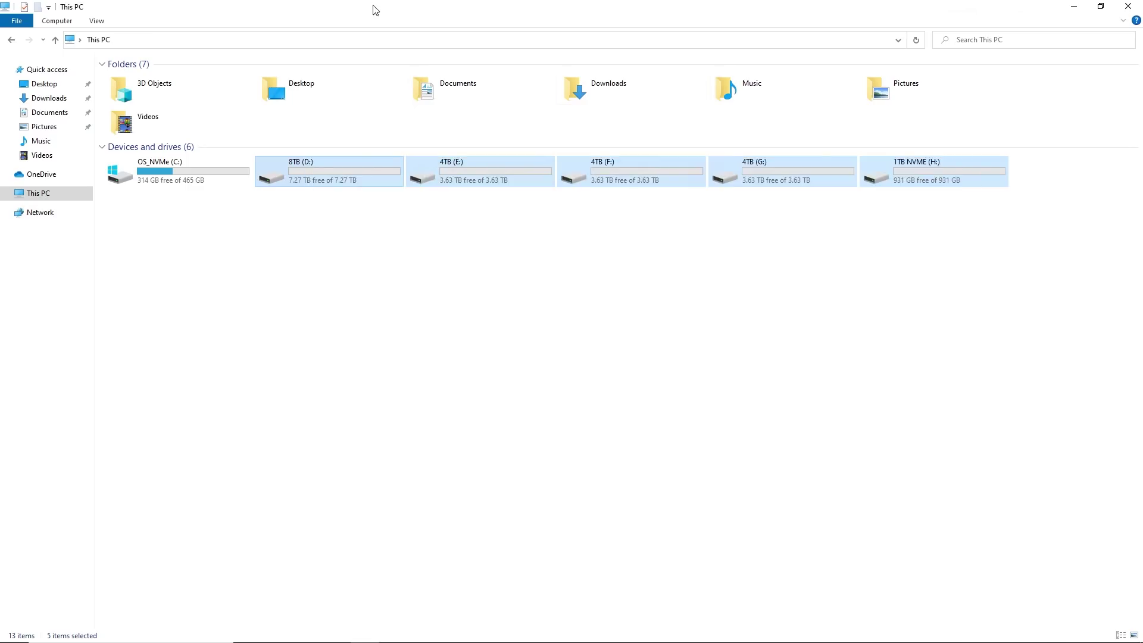
pyautogui.doubleClick(370, 8)
pyautogui.click(113, 57)
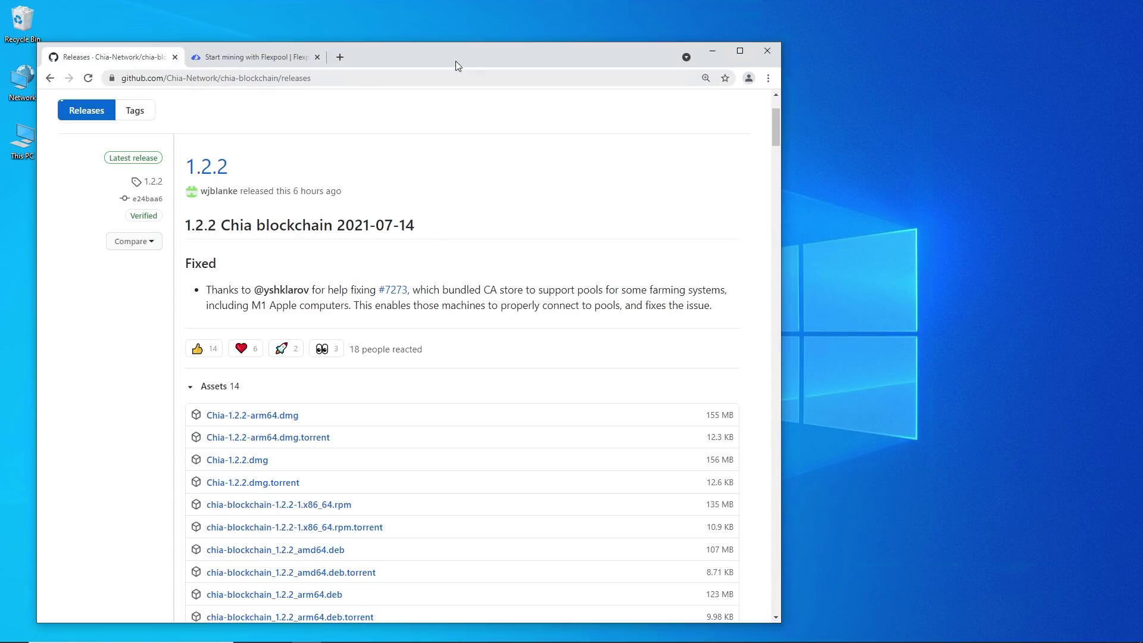
# Review the Chia 1.2.2 release page and cancel a duplicate ChiaSetup-1.2.2.exe download.
pyautogui.doubleClick(459, 69)
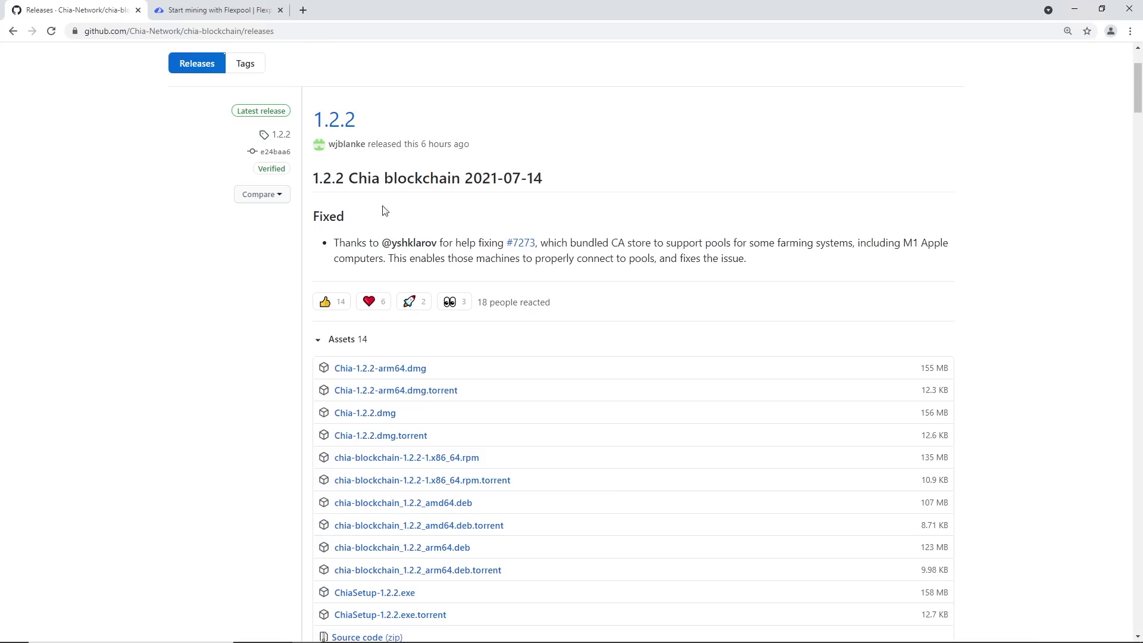
pyautogui.scroll(2, 283, 260)
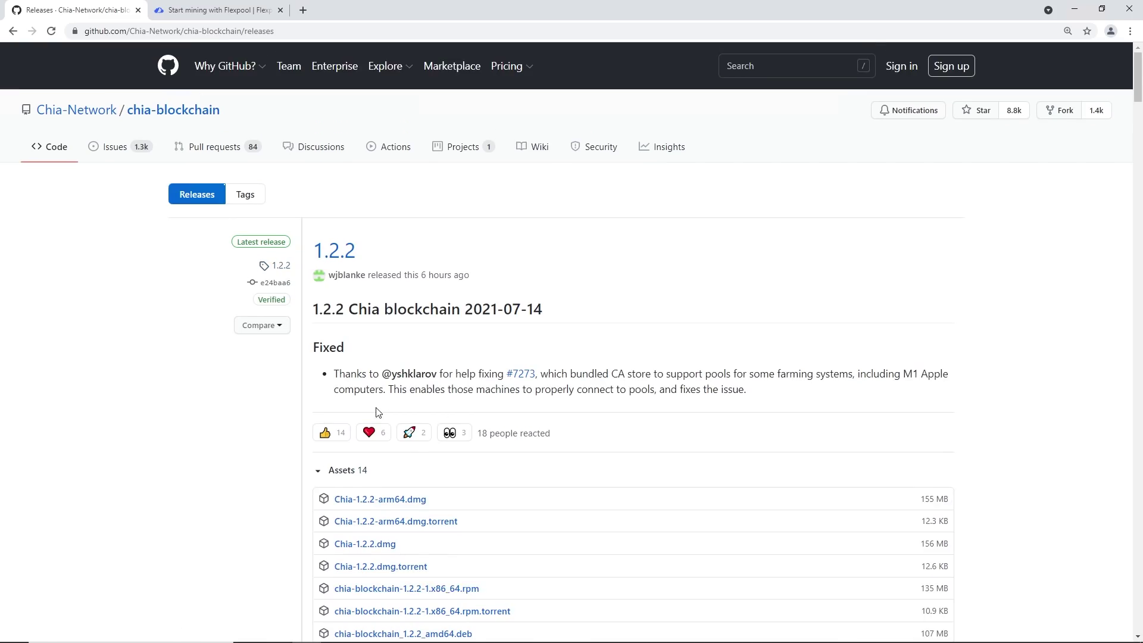
pyautogui.scroll(-5, 383, 397)
pyautogui.scroll(4, 383, 433)
pyautogui.moveTo(470, 217)
pyautogui.mouseDown()
pyautogui.moveTo(326, 216)
pyautogui.moveTo(458, 216)
pyautogui.mouseUp()
pyautogui.click(431, 210)
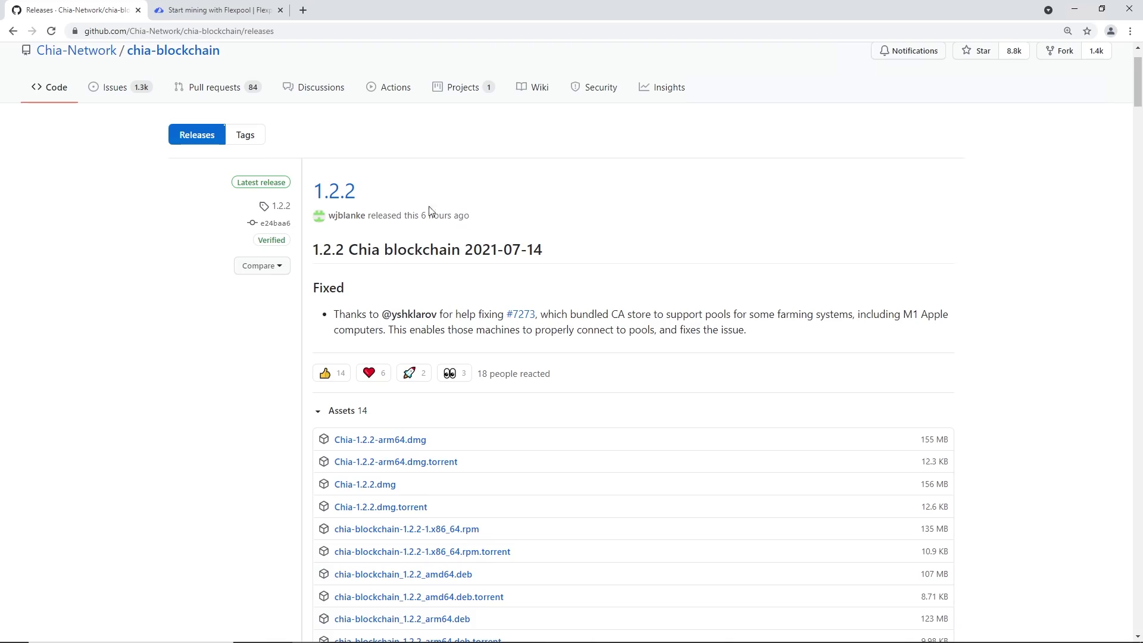
pyautogui.scroll(-5, 458, 331)
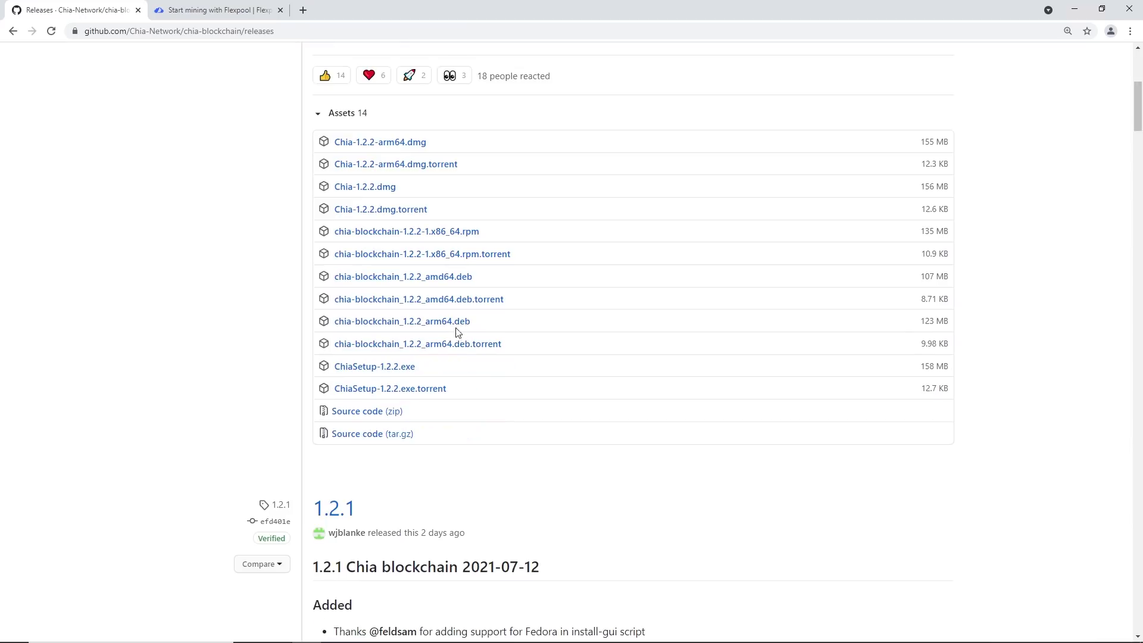
pyautogui.click(384, 372)
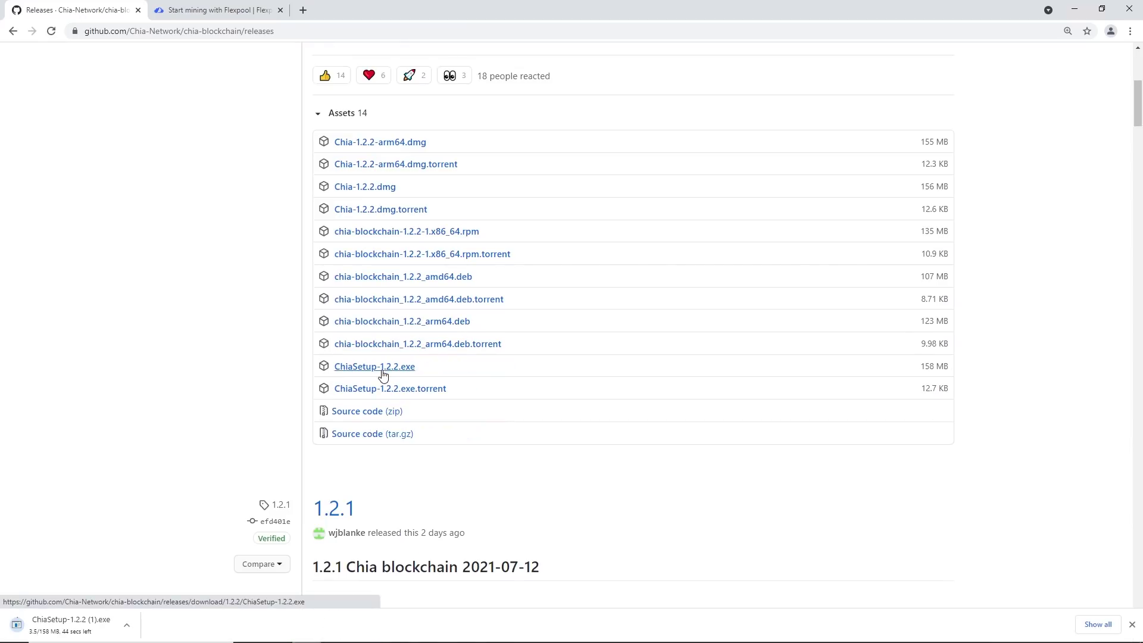
pyautogui.click(126, 624)
pyautogui.click(116, 628)
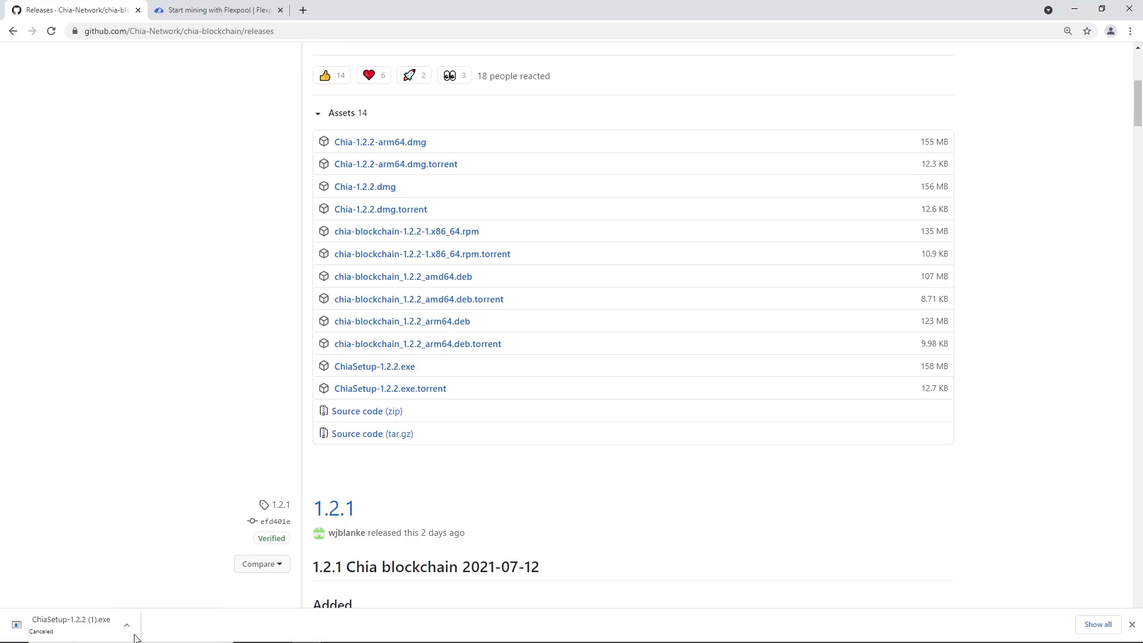
# Run ChiaSetup-1.2.2 from the Downloads folder, then return to the releases page.
pyautogui.click(367, 631)
pyautogui.click(372, 174)
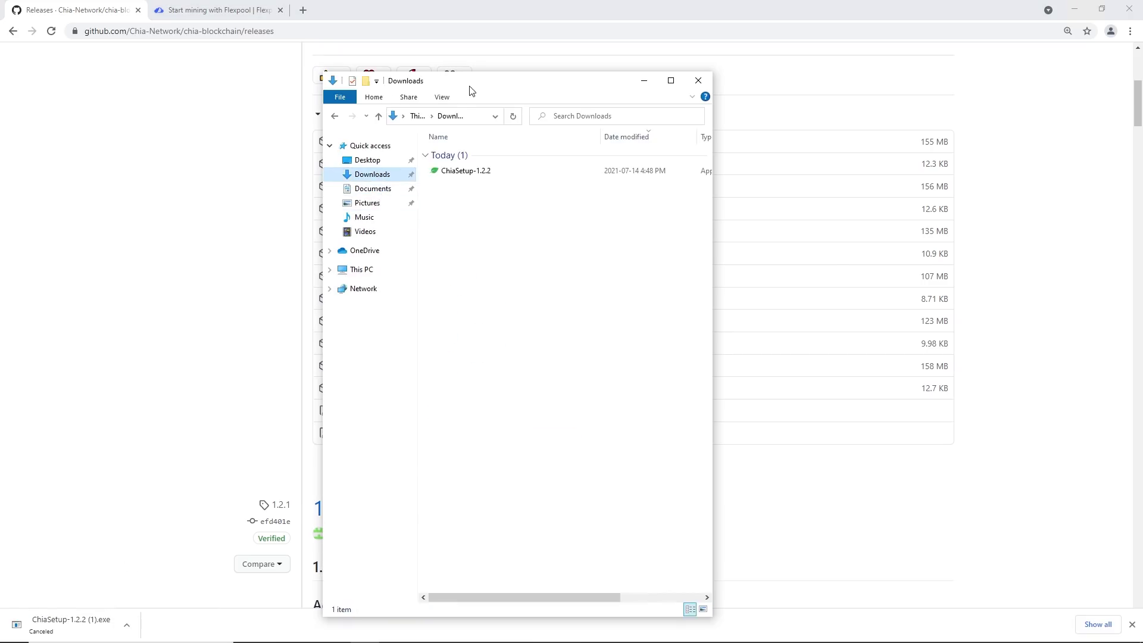
pyautogui.click(463, 177)
pyautogui.doubleClick(478, 172)
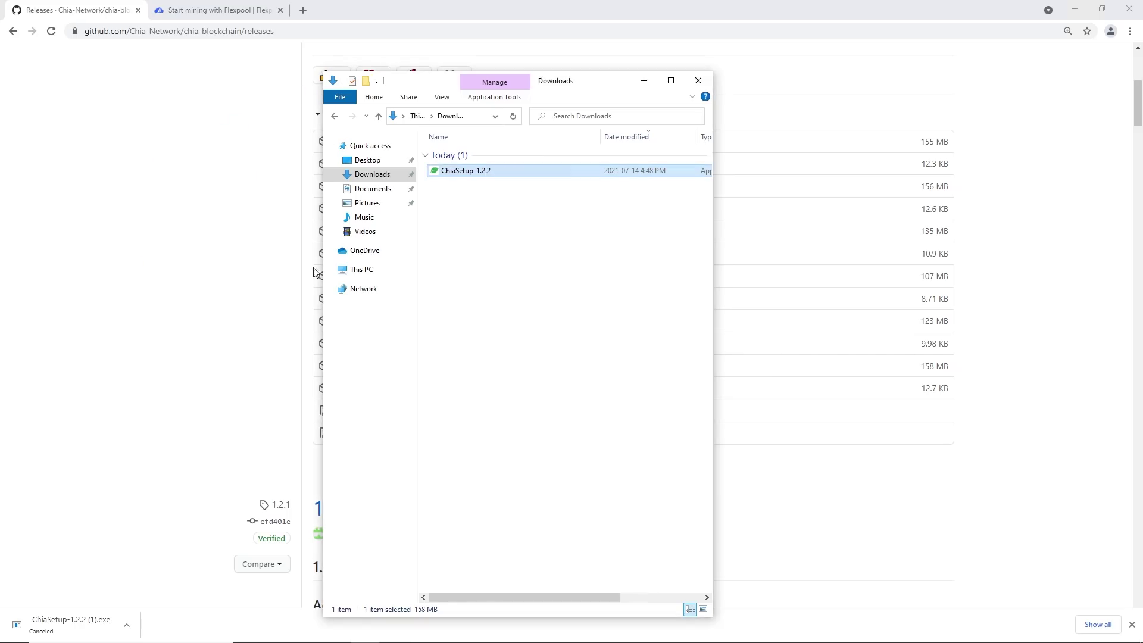
pyautogui.click(108, 144)
pyautogui.scroll(5, 386, 259)
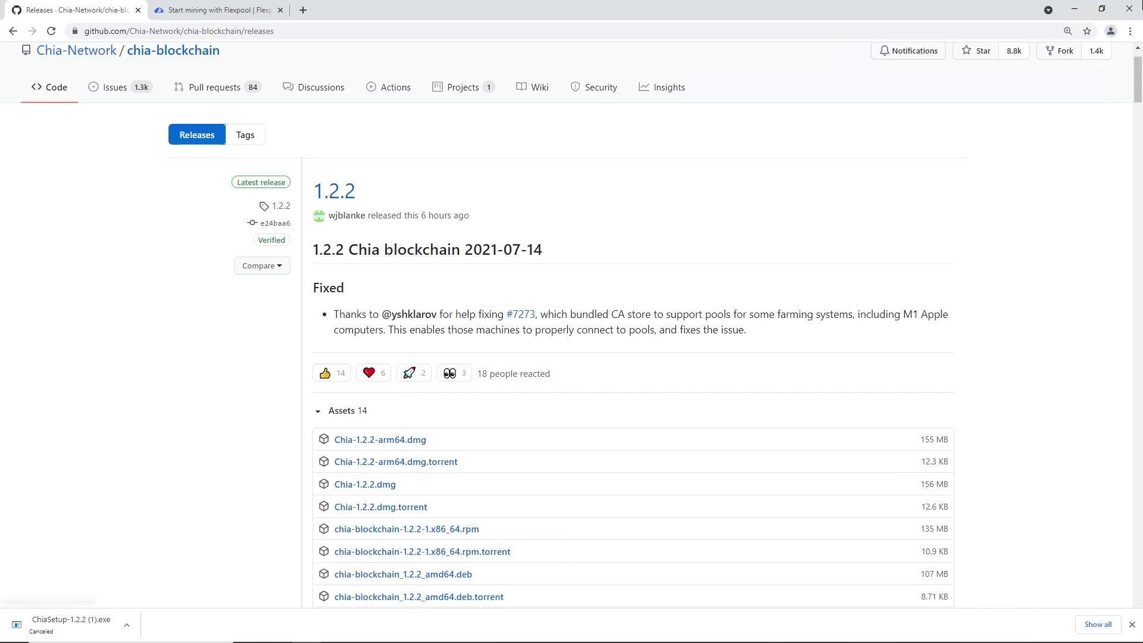
pyautogui.click(179, 31)
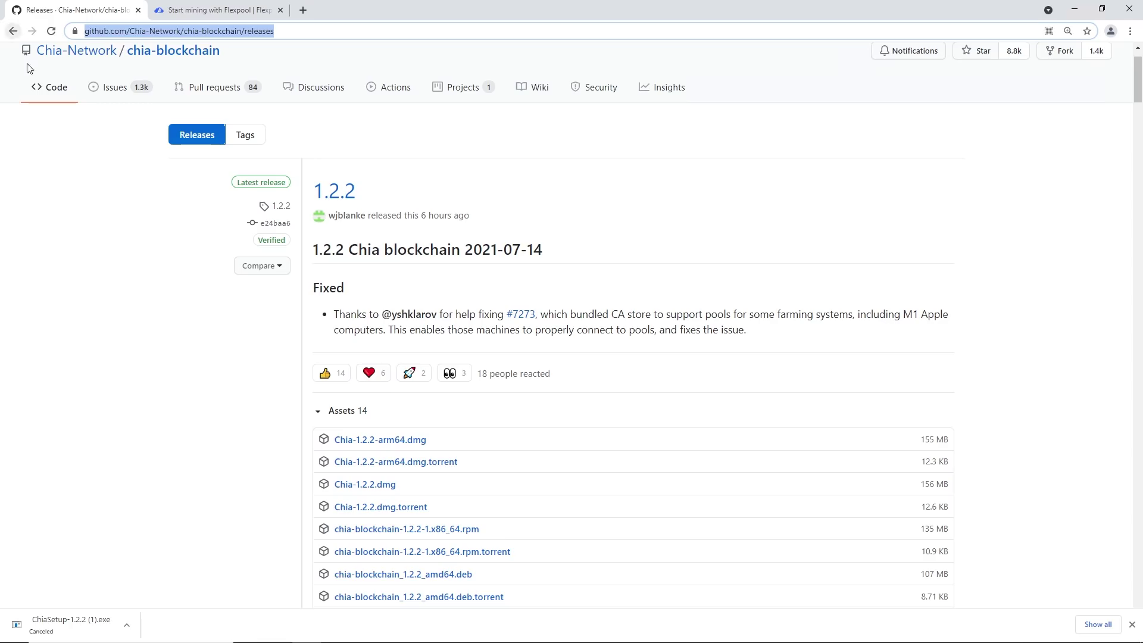
# Create a new private key, back up its 24 mnemonic words, and continue to the Full Node page.
pyautogui.click(1074, 9)
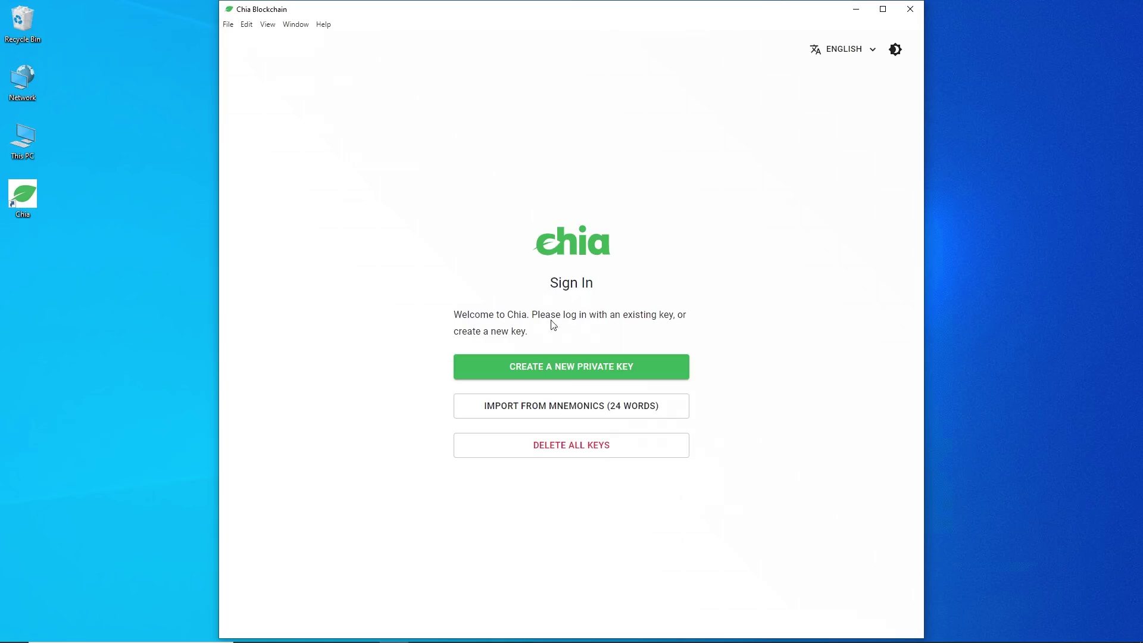
pyautogui.click(541, 370)
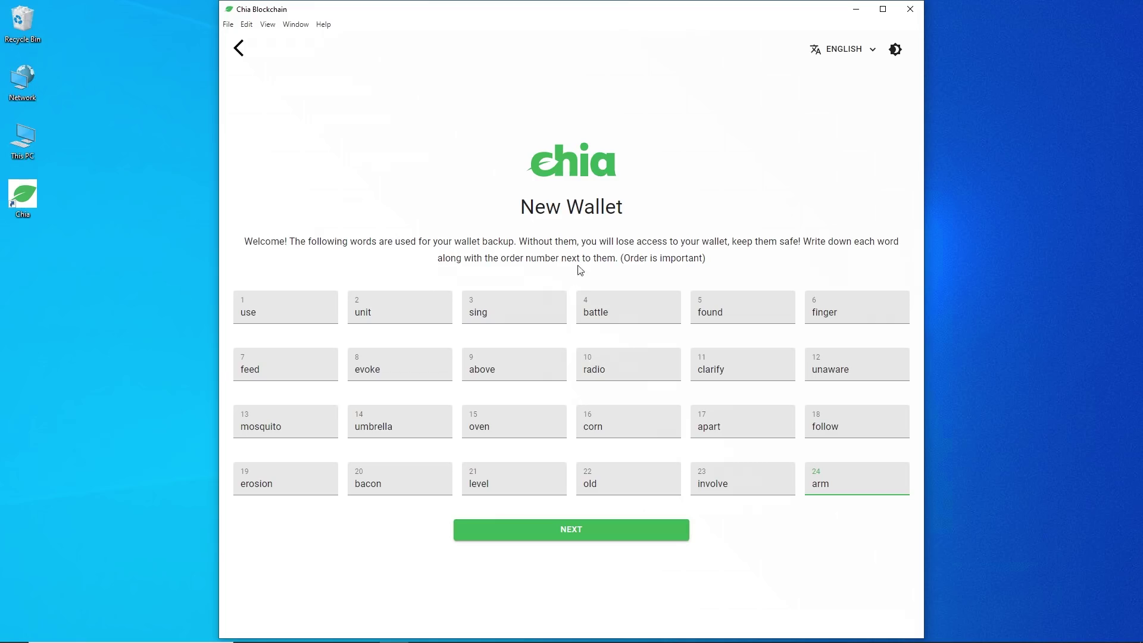
pyautogui.moveTo(308, 243); pyautogui.dragTo(849, 523)
pyautogui.click(841, 519)
pyautogui.click(581, 536)
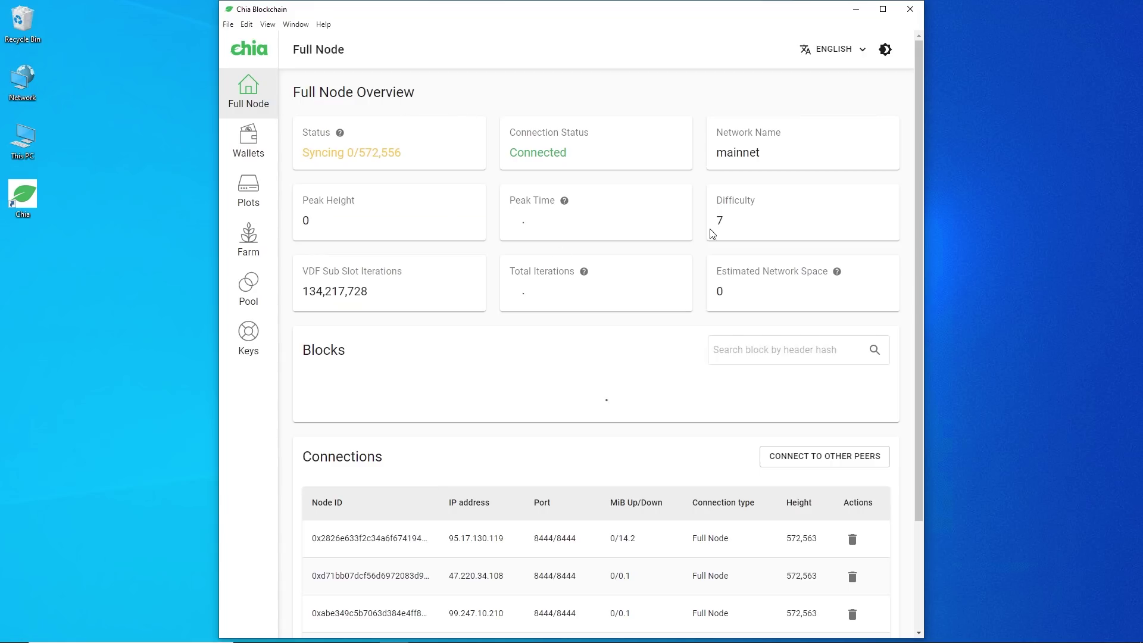
# Move the Chia Blockchain window and maximize it to full screen.
pyautogui.moveTo(354, 13); pyautogui.dragTo(467, 63)
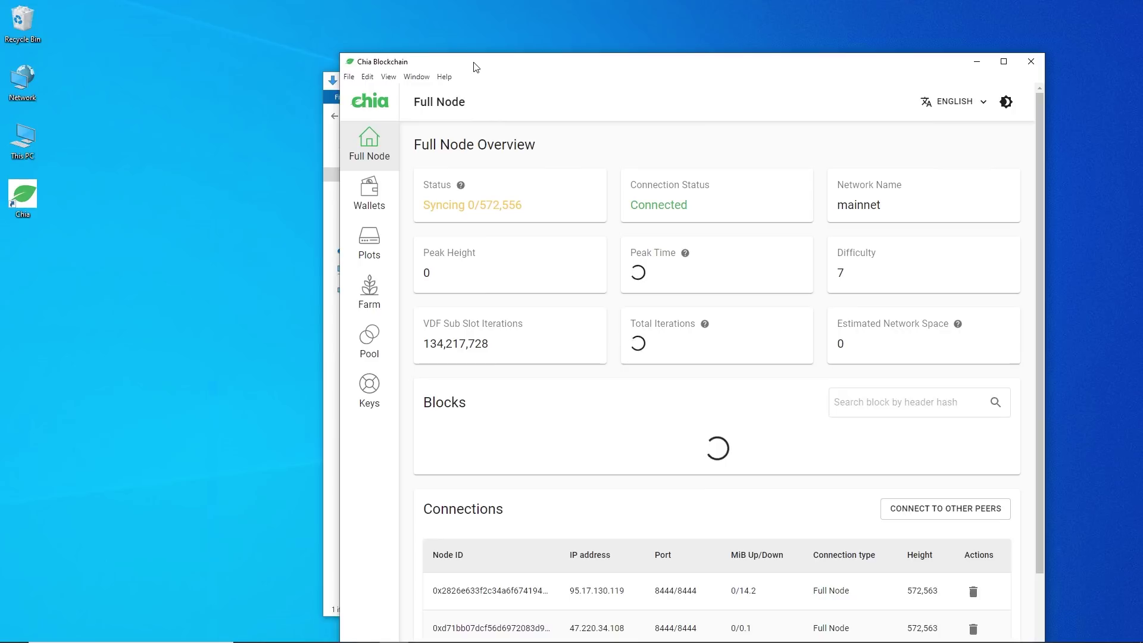
pyautogui.doubleClick(468, 63)
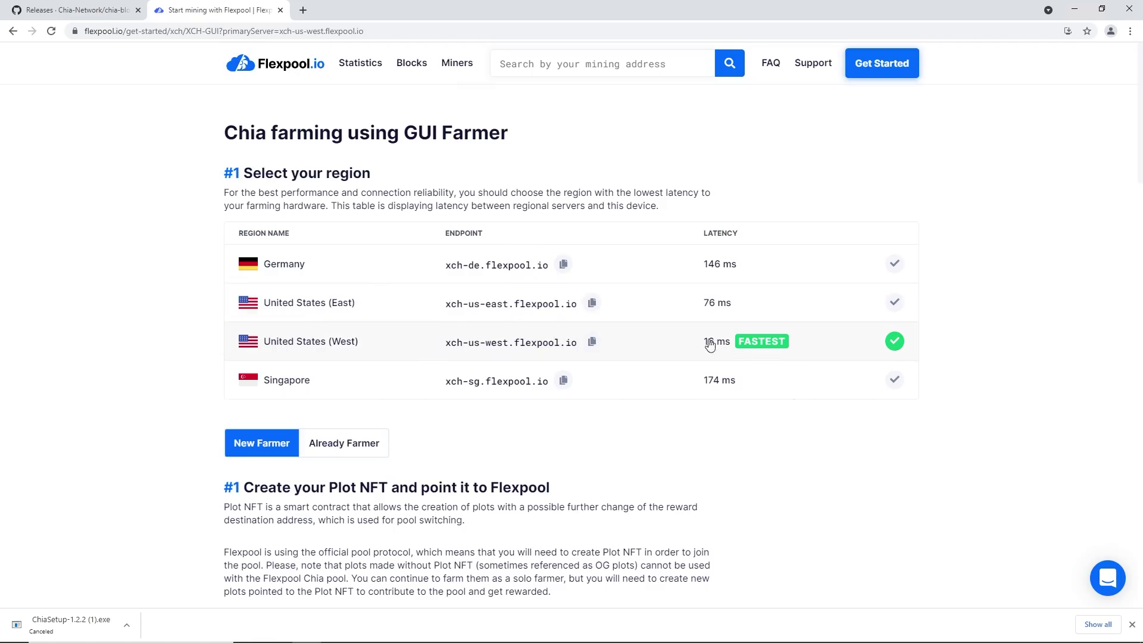
# Reload the Flexpool setup page and copy the United States (West) endpoint address.
pyautogui.click(386, 31)
pyautogui.press('Return')
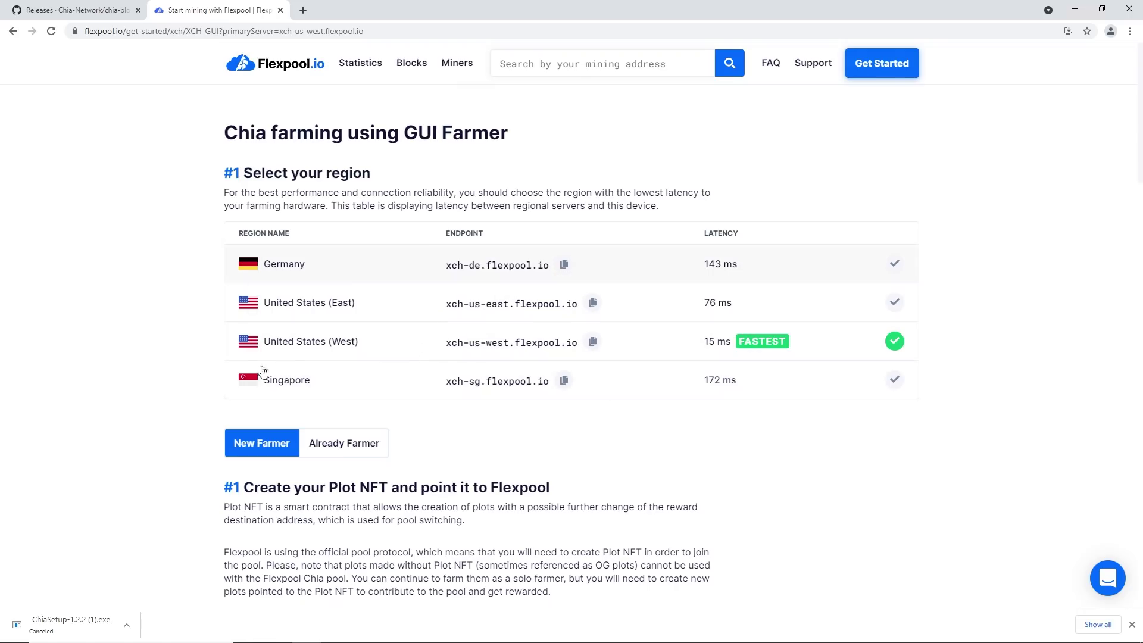
pyautogui.click(591, 341)
pyautogui.scroll(-1, 137, 361)
pyautogui.scroll(-2, 136, 362)
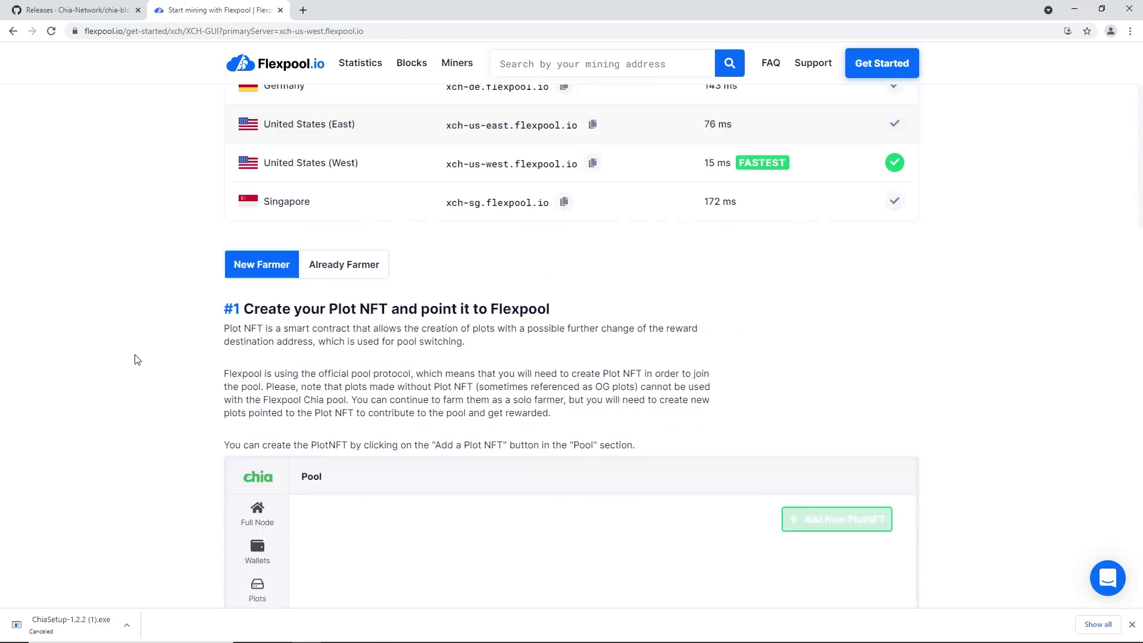
pyautogui.scroll(-1, 132, 359)
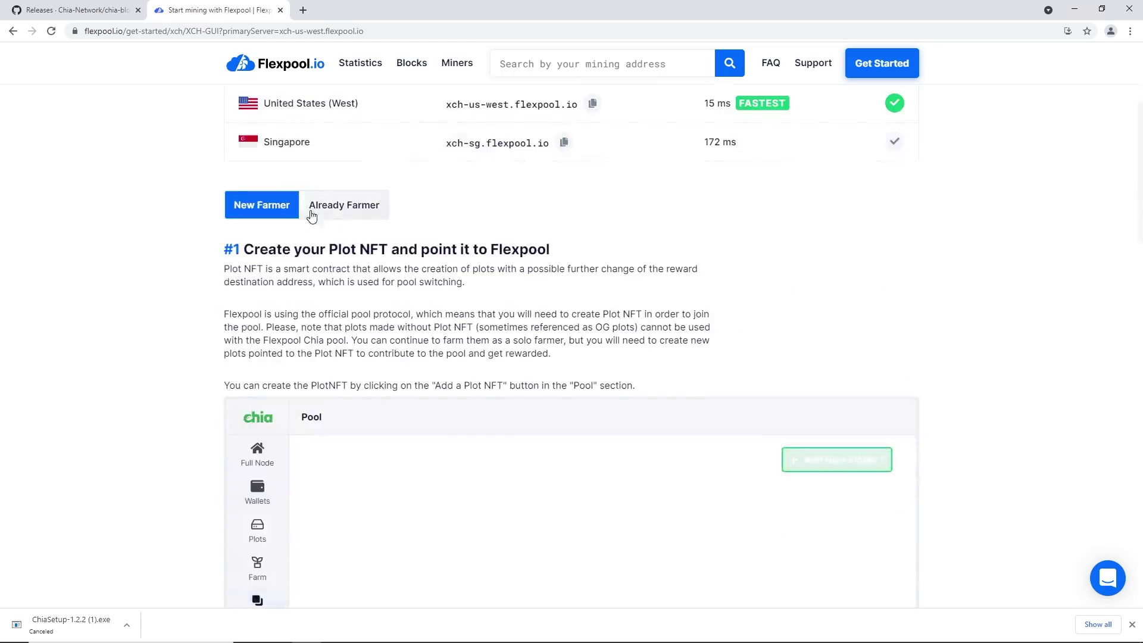
pyautogui.scroll(1, 343, 238)
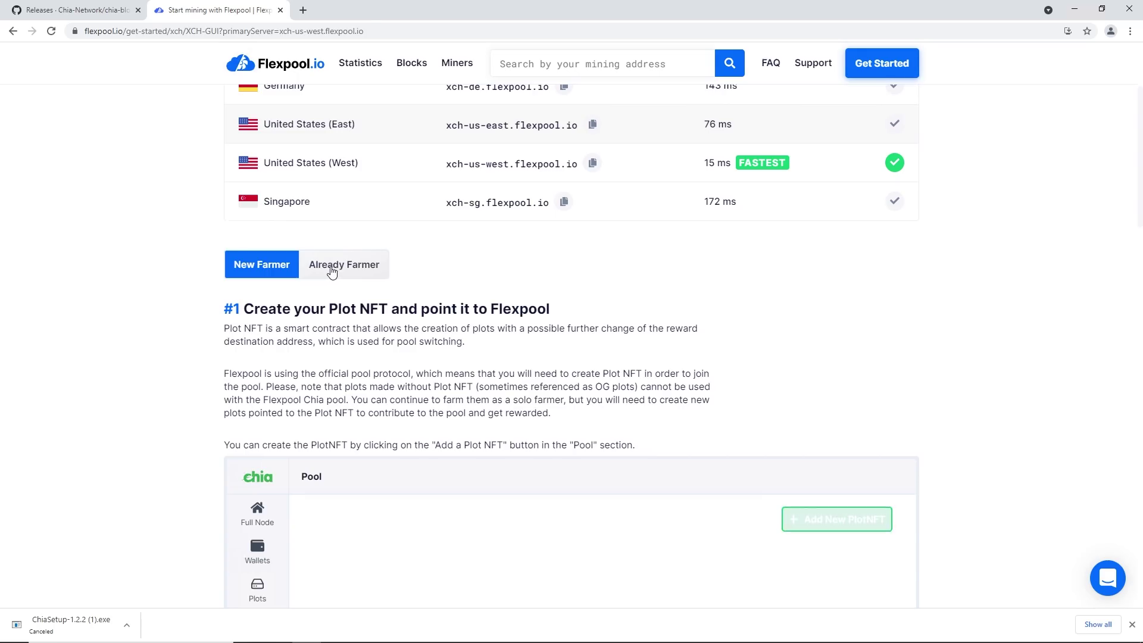
# Compare the existing farmer and new farmer instructions, ending on the new farmer guide.
pyautogui.click(334, 274)
pyautogui.click(251, 277)
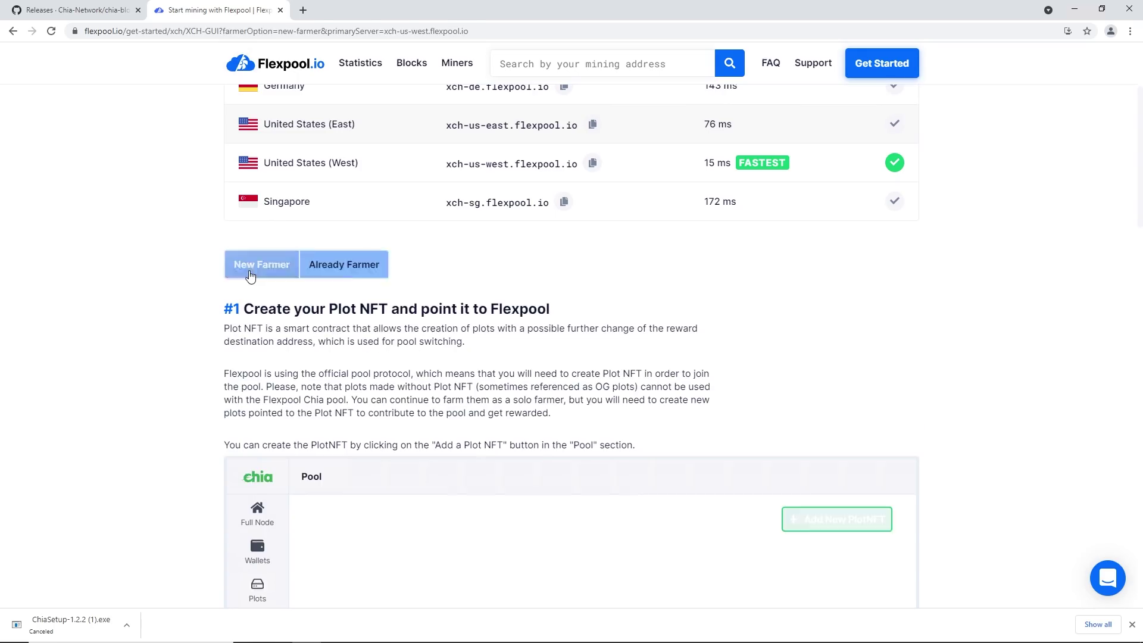
pyautogui.click(308, 269)
pyautogui.click(256, 269)
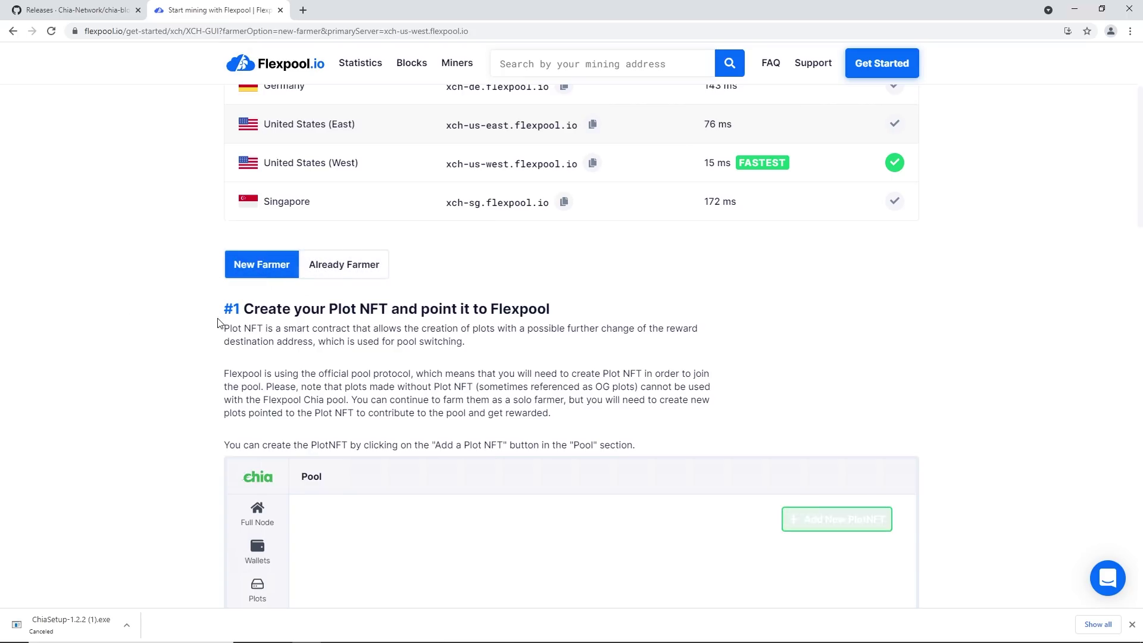
pyautogui.scroll(-3, 216, 344)
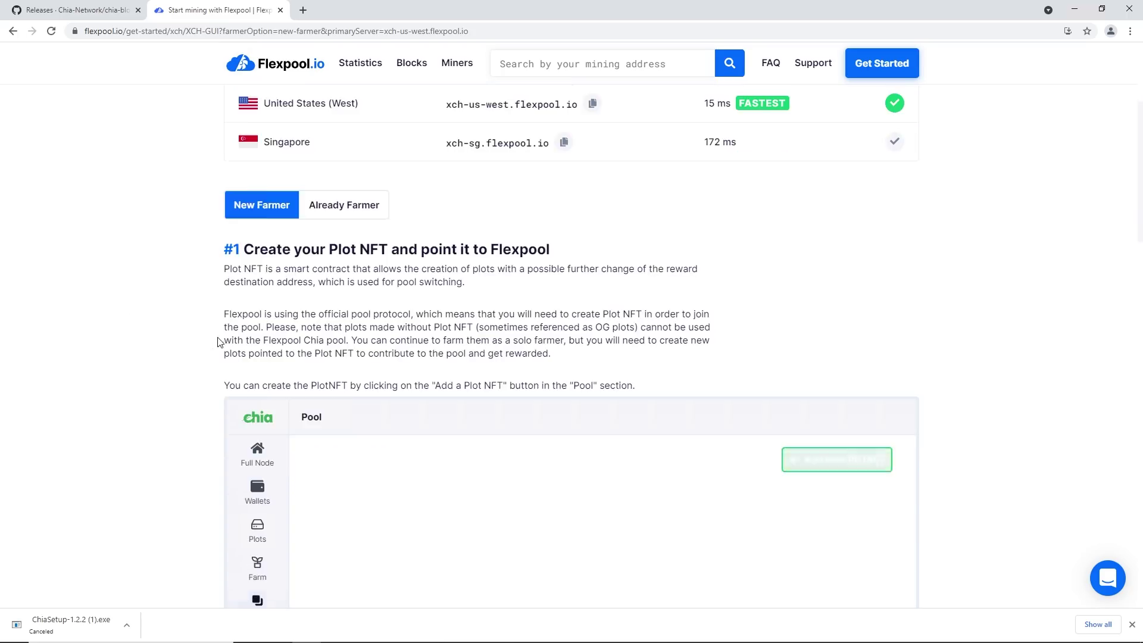
pyautogui.scroll(1, 268, 247)
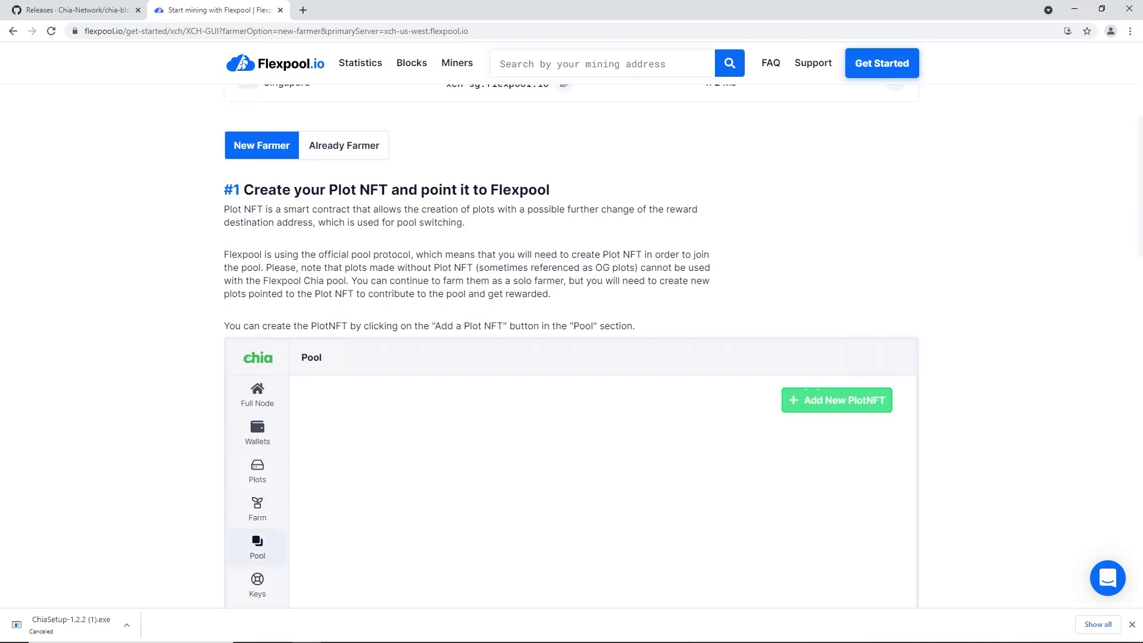
# Read '#1 Create your Plot NFT', highlighting the Plot NFT explanation and the pool-switching line.
pyautogui.moveTo(403, 209); pyautogui.dragTo(666, 207)
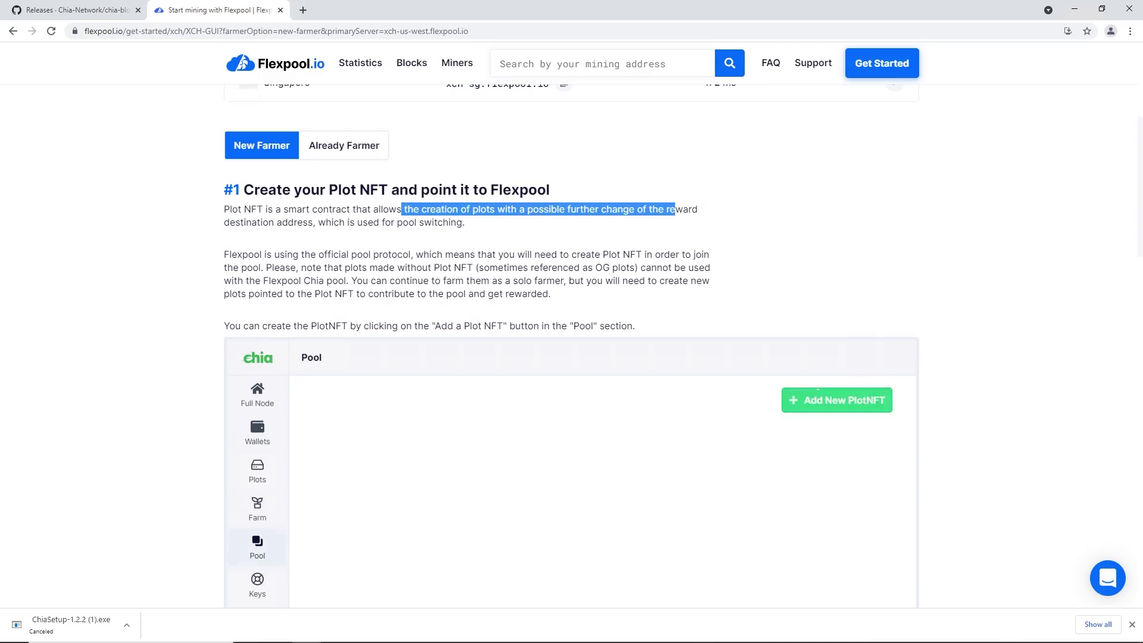
pyautogui.moveTo(339, 222); pyautogui.dragTo(479, 224)
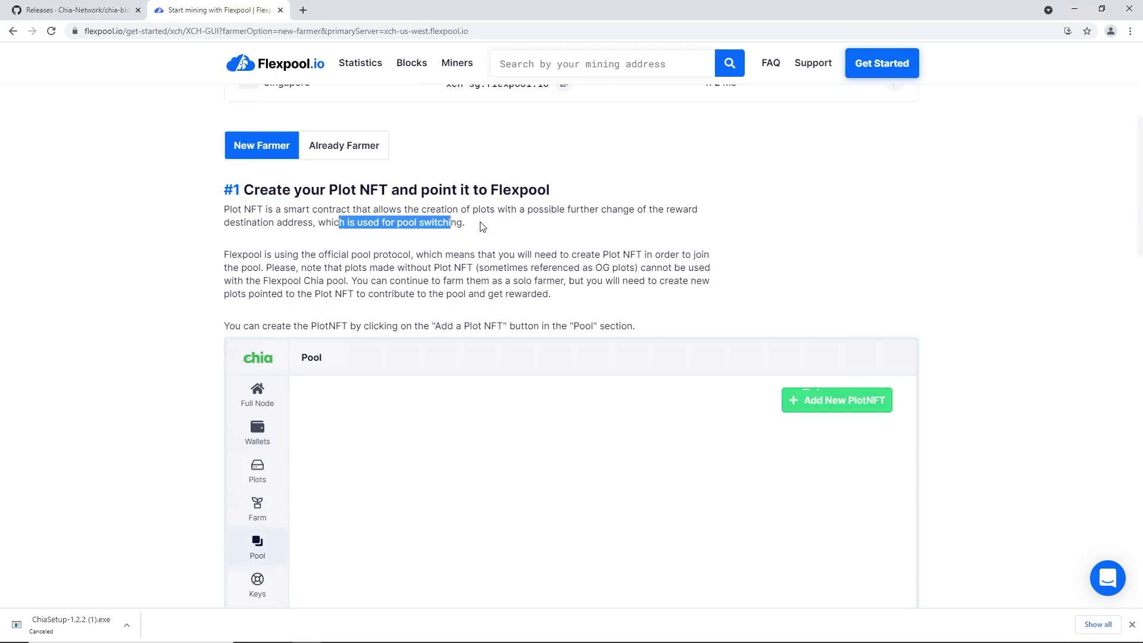
pyautogui.click(471, 224)
pyautogui.scroll(2, 360, 616)
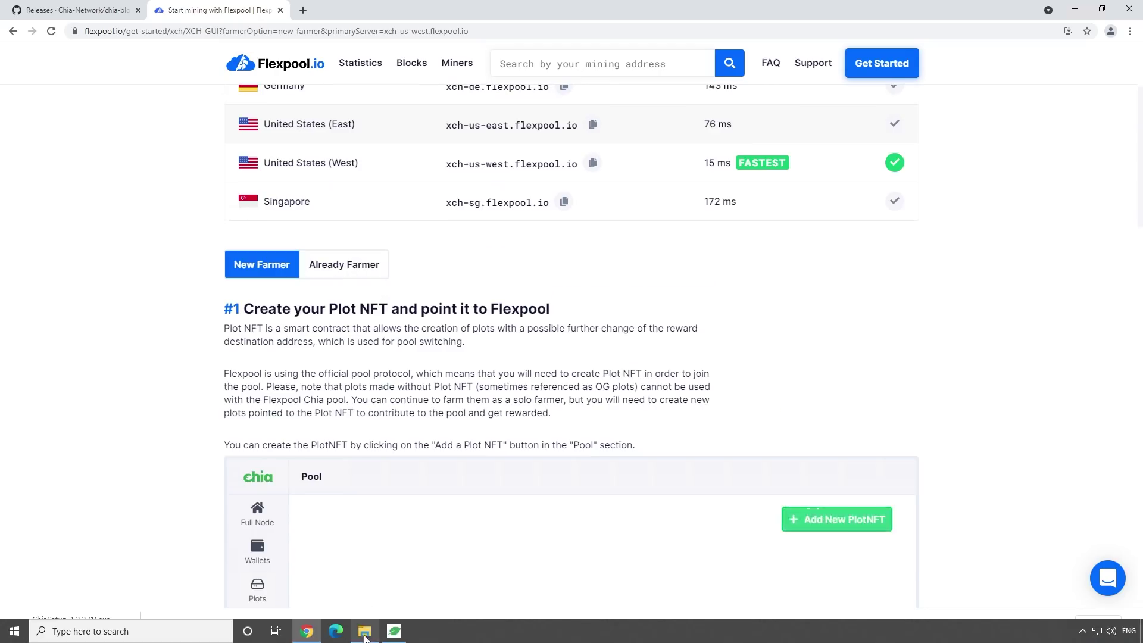
pyautogui.click(394, 631)
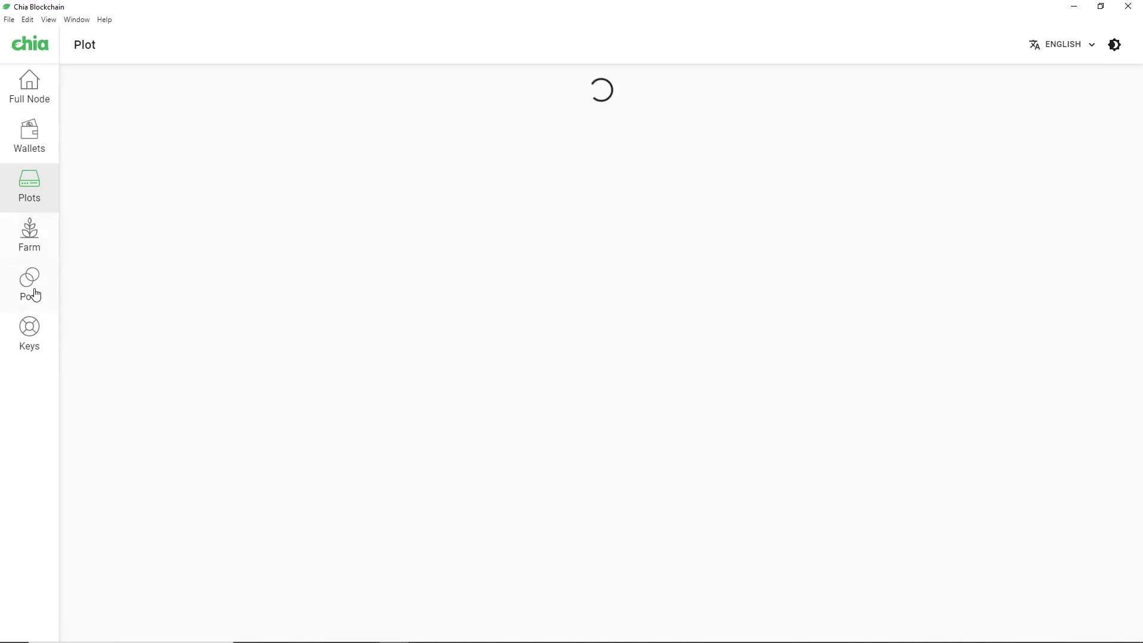
# From Pool > Join a Pool, open Add XCH from the Faucet in the browser.
pyautogui.click(29, 292)
pyautogui.click(488, 206)
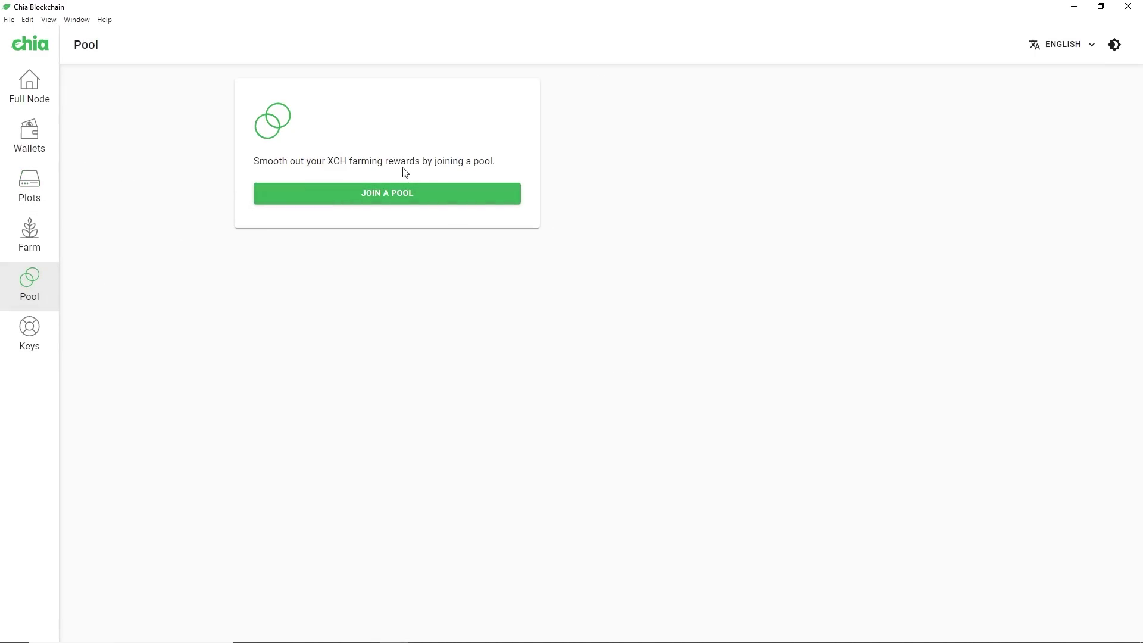
pyautogui.click(390, 200)
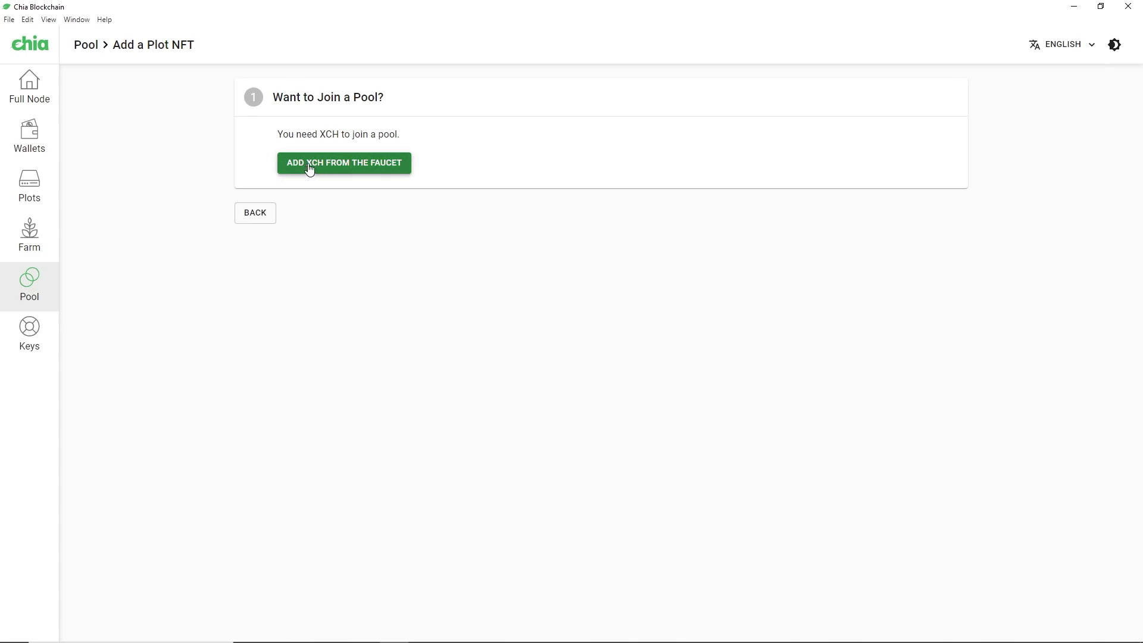
pyautogui.click(382, 170)
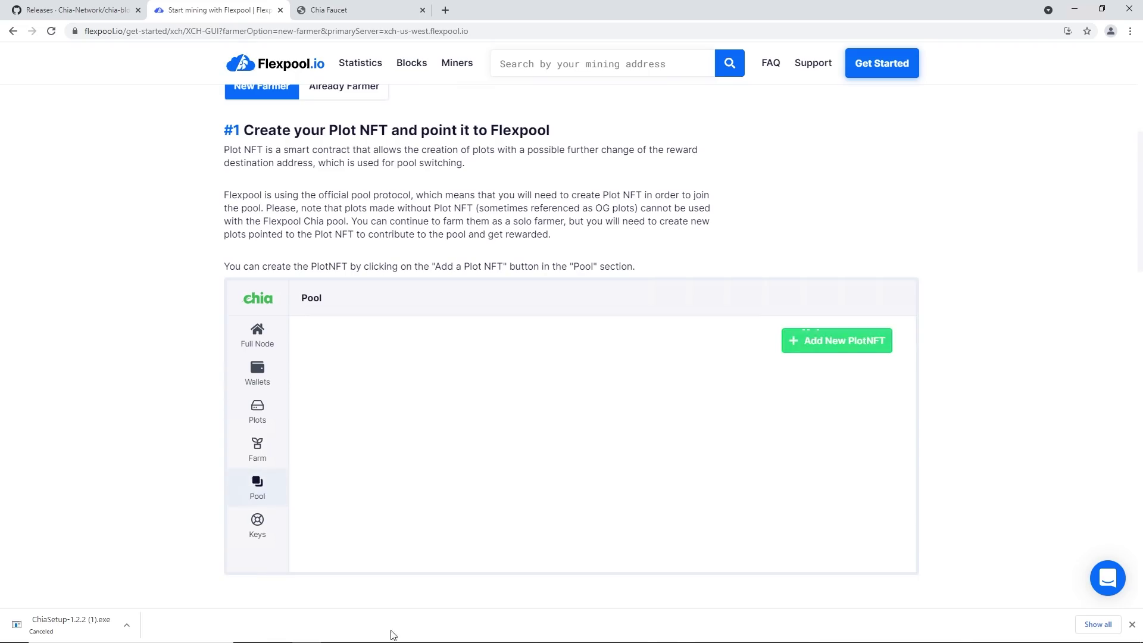
# Copy the wallet's Receive Address from the Wallets page to the clipboard.
pyautogui.click(394, 631)
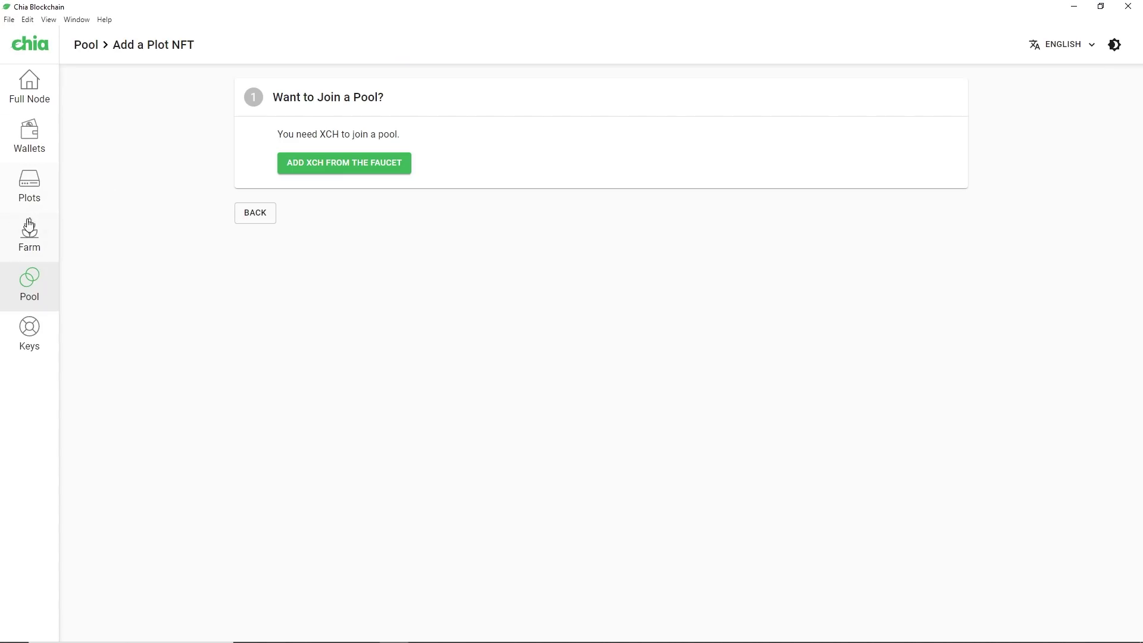
pyautogui.click(35, 139)
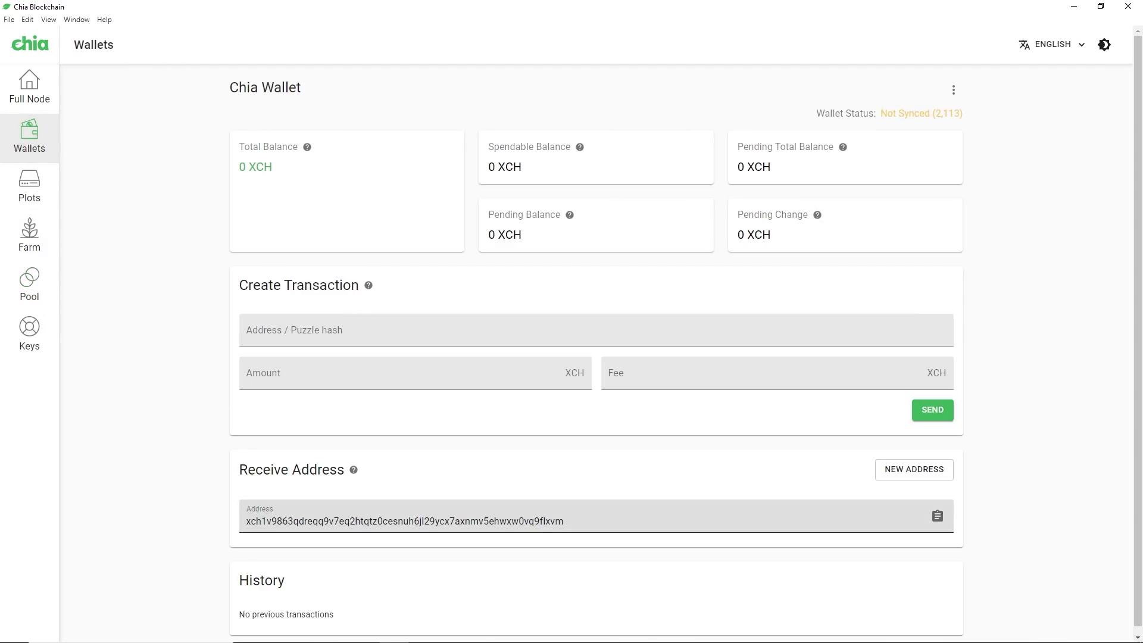
pyautogui.click(937, 516)
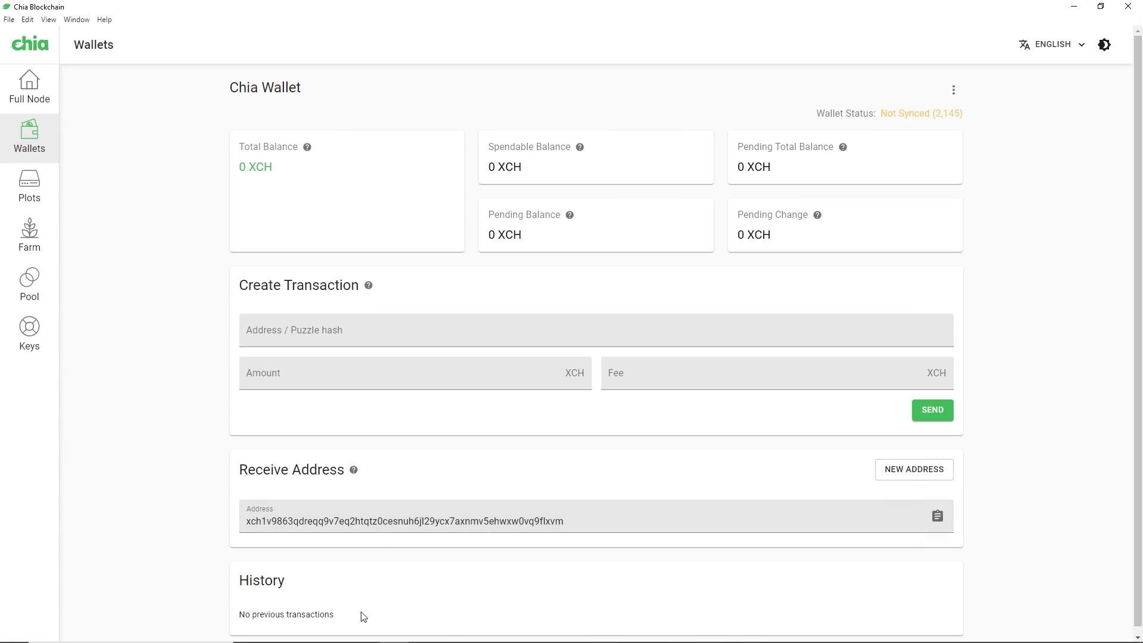
pyautogui.moveTo(247, 631)
pyautogui.click(306, 631)
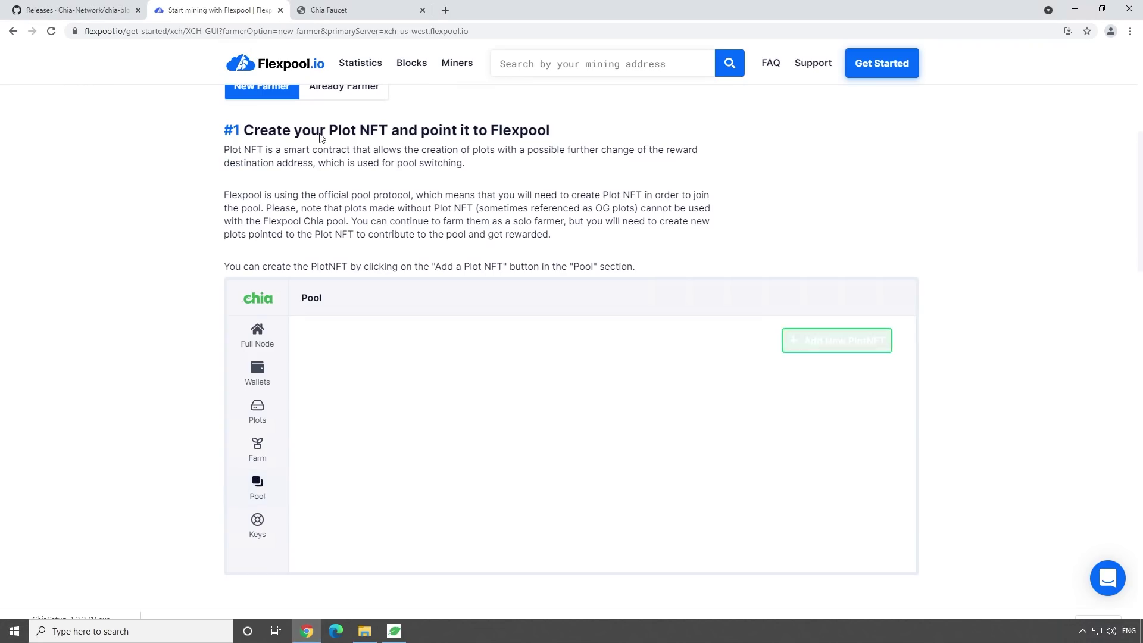
# Paste the wallet receive address into Chia Faucet, pass the reCAPTCHA, and submit the request.
pyautogui.click(339, 11)
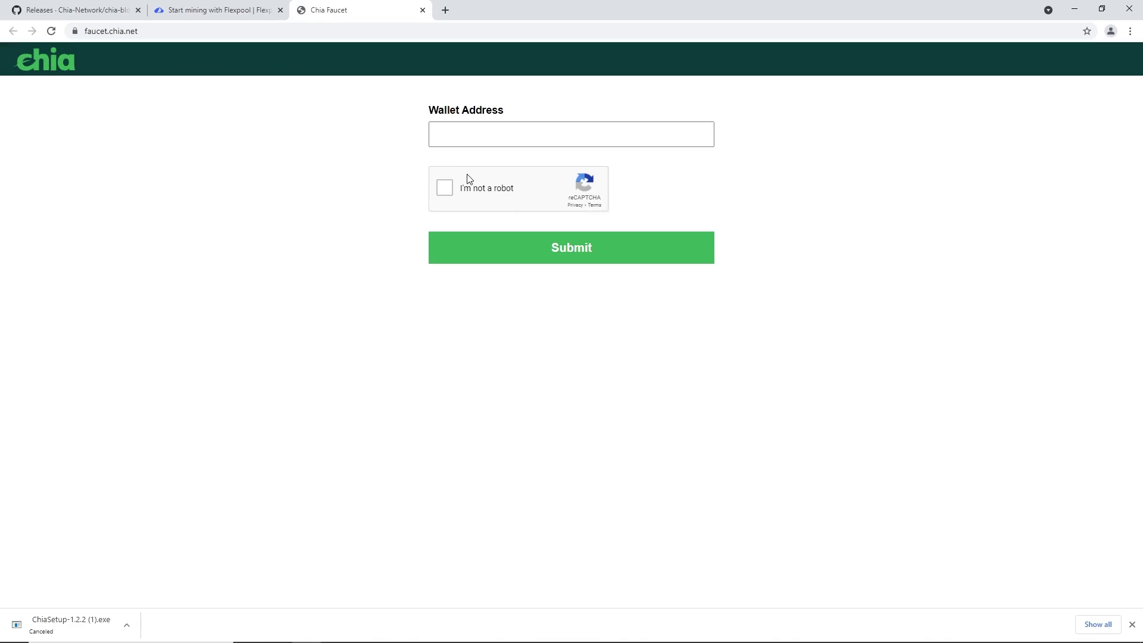
pyautogui.click(470, 141)
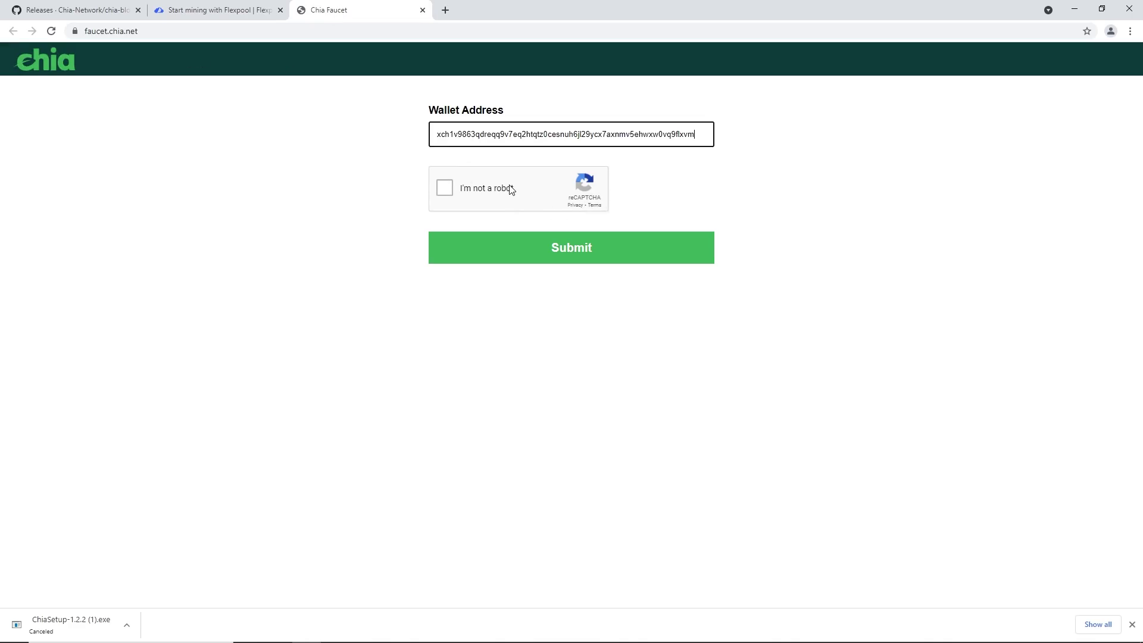
pyautogui.click(444, 190)
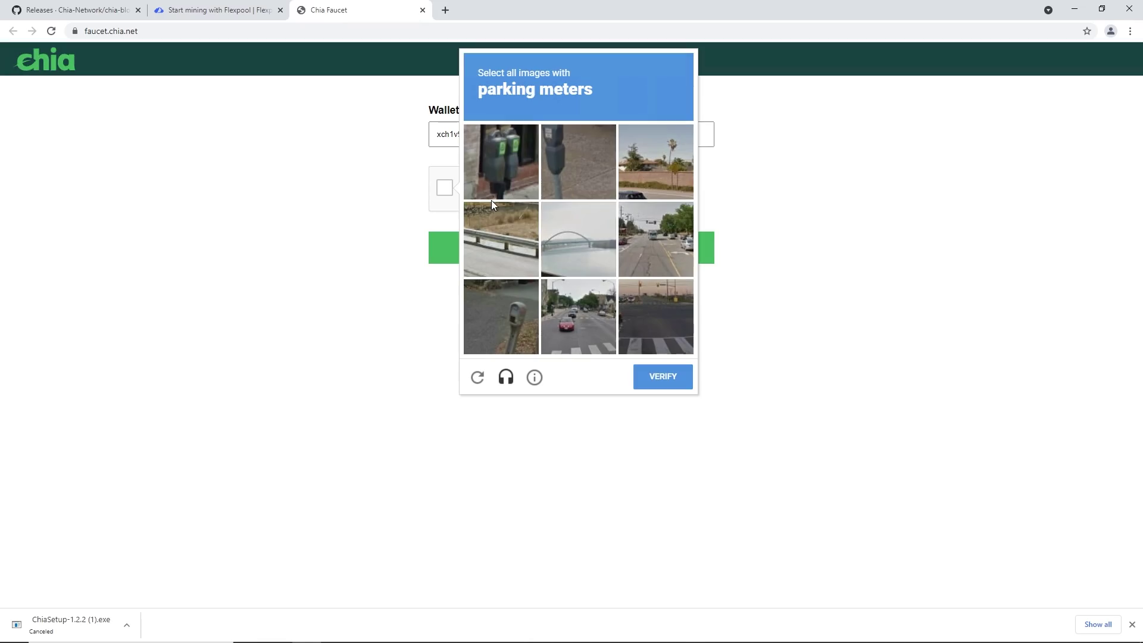
pyautogui.click(500, 316)
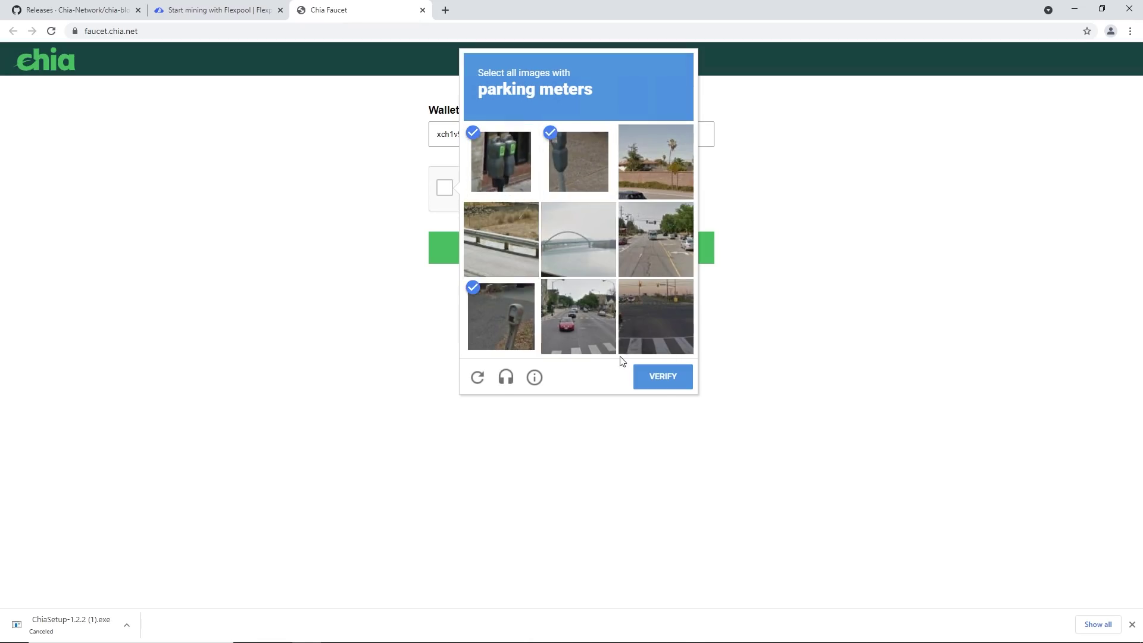
pyautogui.click(660, 384)
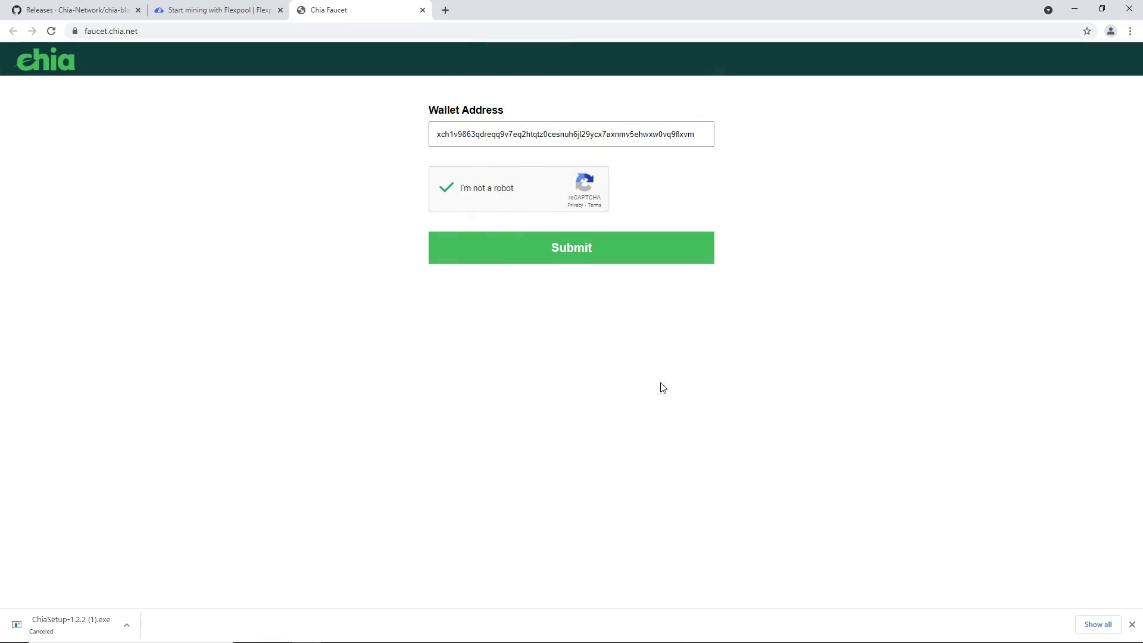
pyautogui.click(520, 252)
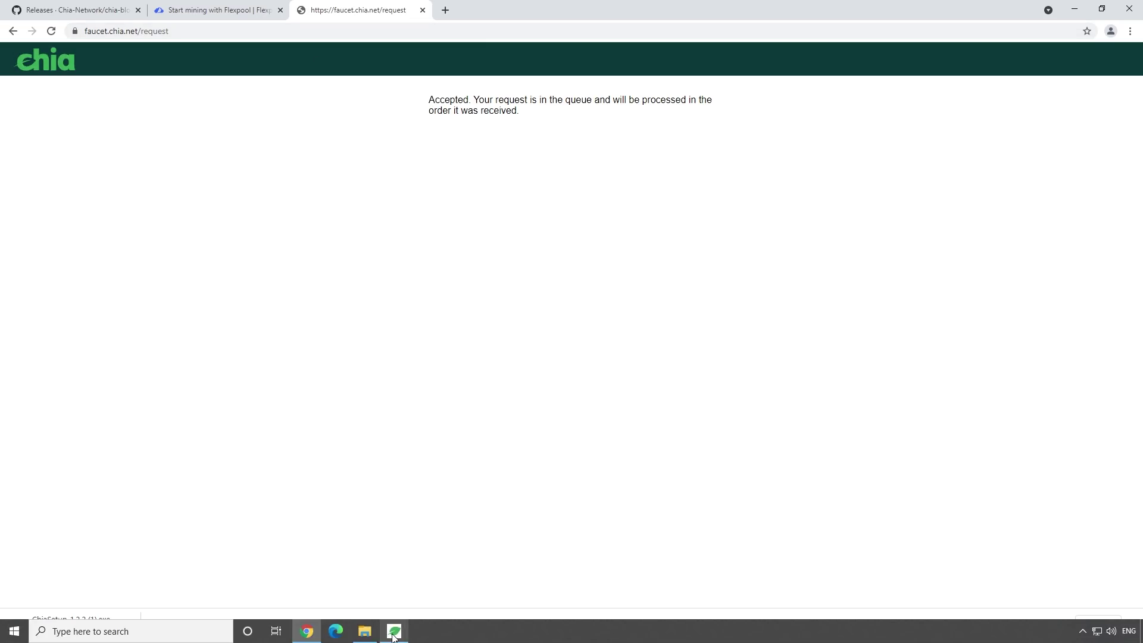
pyautogui.click(393, 630)
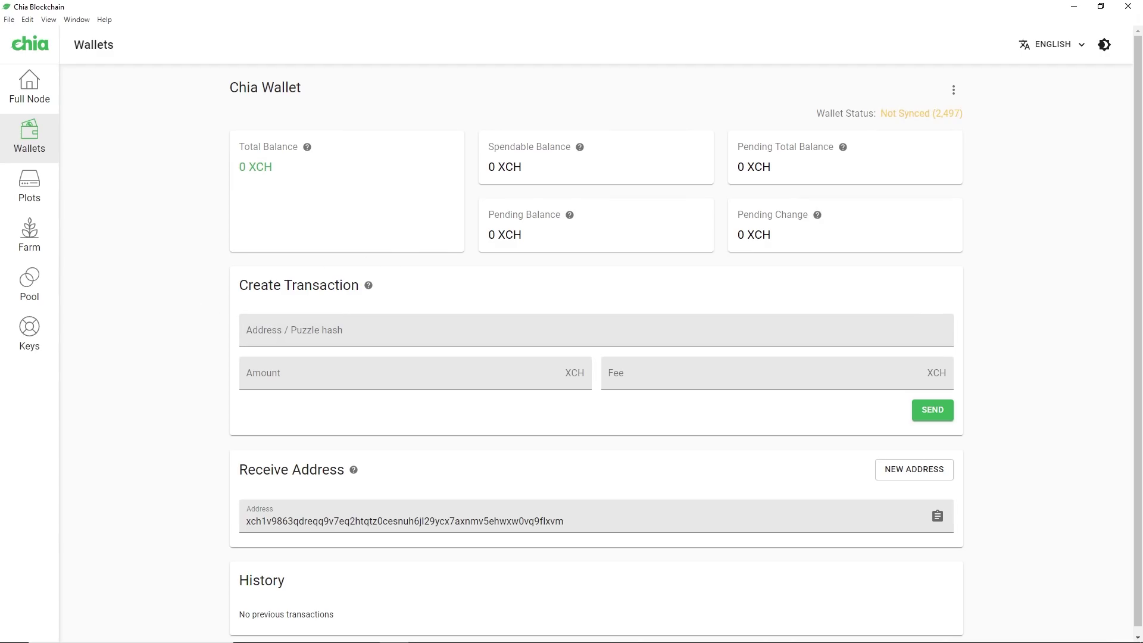
# Check the wallet's Not Synced status, then view Full Node sync progress until Synced at 582,785.
pyautogui.moveTo(881, 113); pyautogui.dragTo(970, 118)
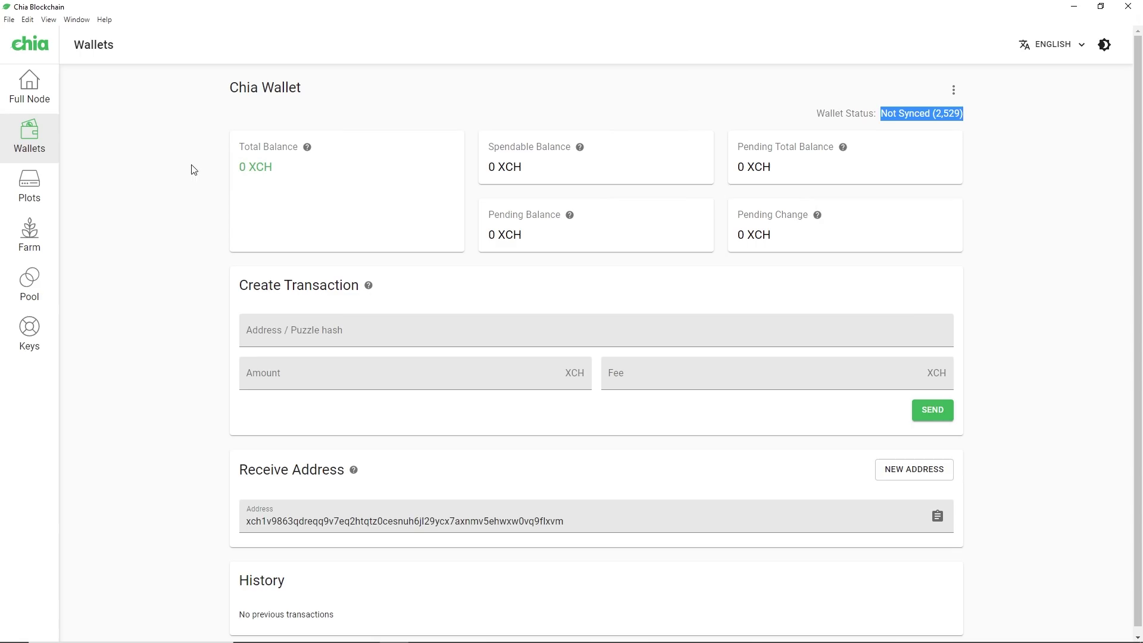
pyautogui.click(38, 99)
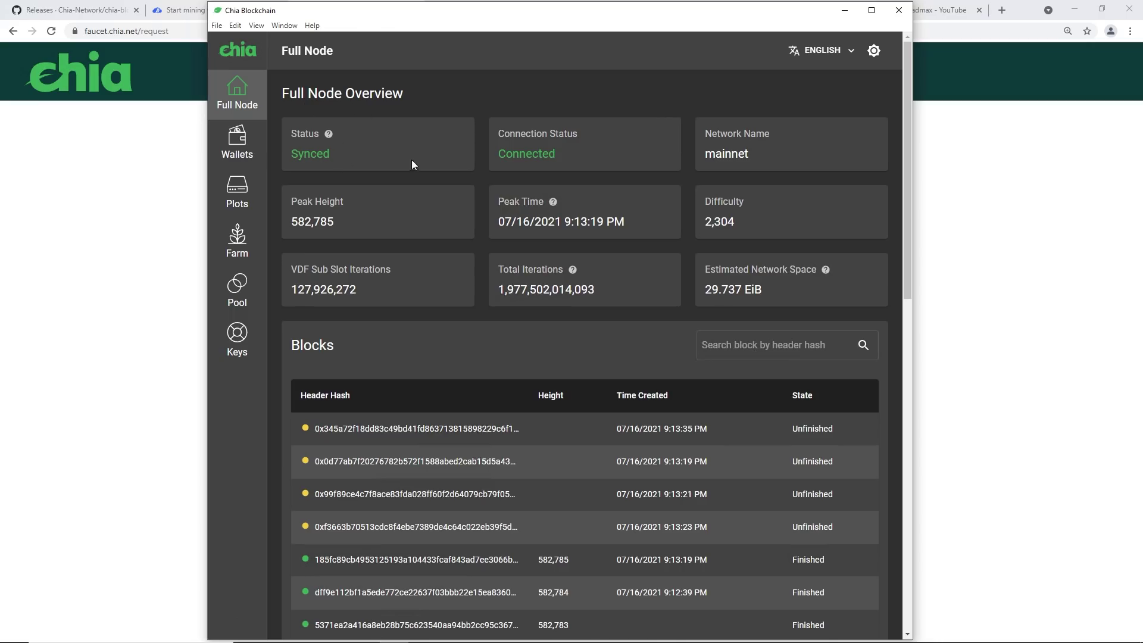
# Verify the wallet balance of 0.000000500117 XCH, then bring the faucet page forward.
pyautogui.click(241, 152)
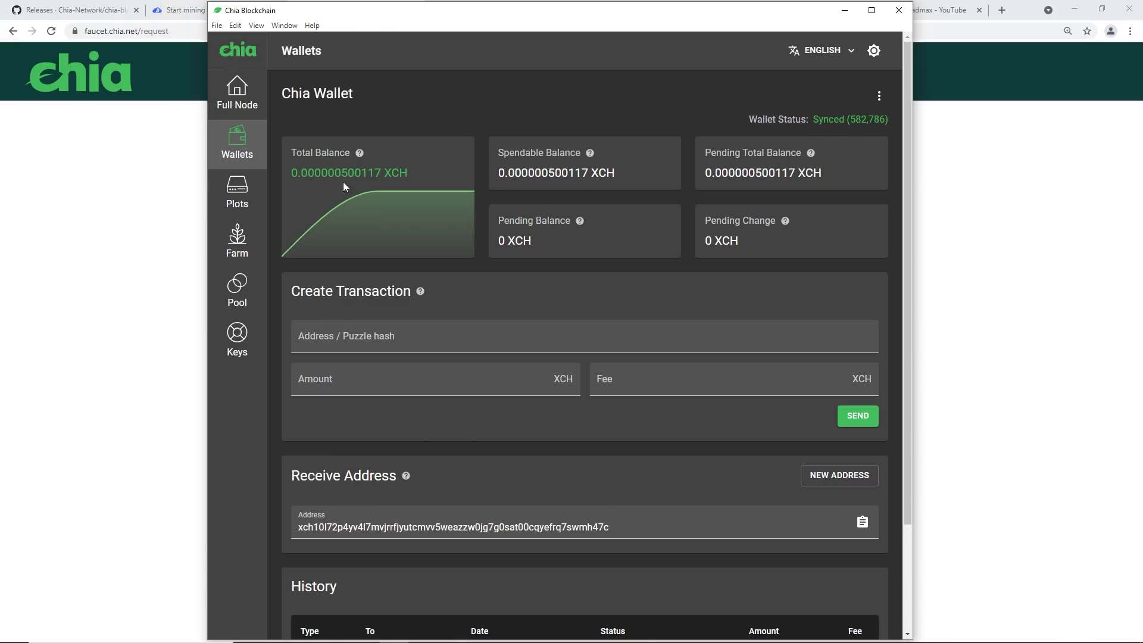
pyautogui.click(131, 181)
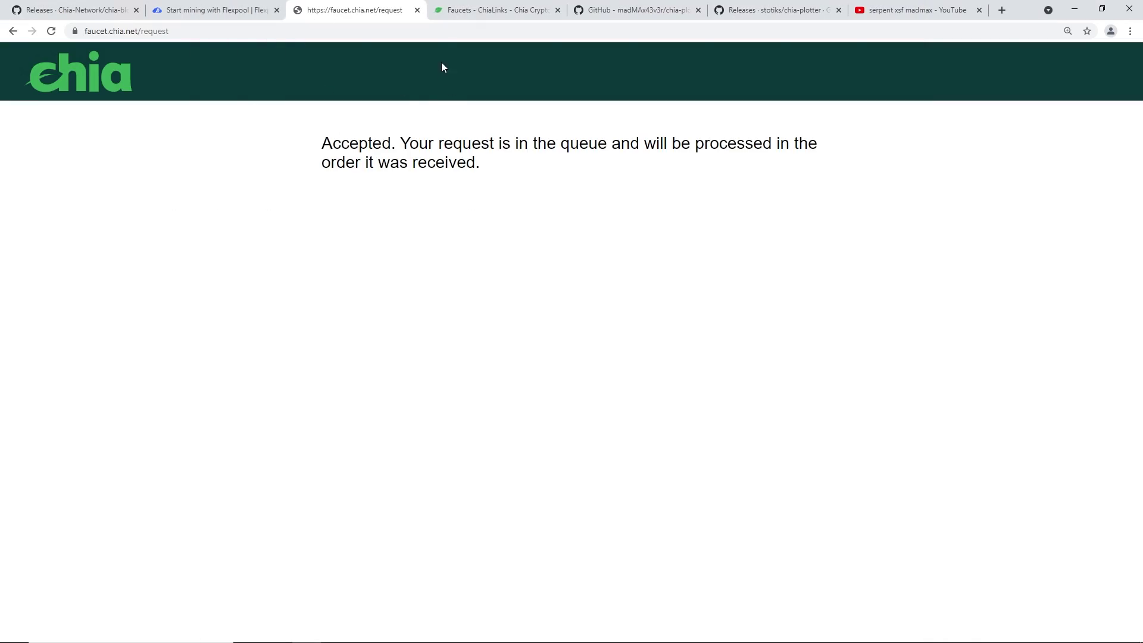
# Browse the 'Faucets - ChiaLinks' list, including AZPool Faucet and the Official Chia Faucet.
pyautogui.click(460, 11)
pyautogui.scroll(-10, 613, 417)
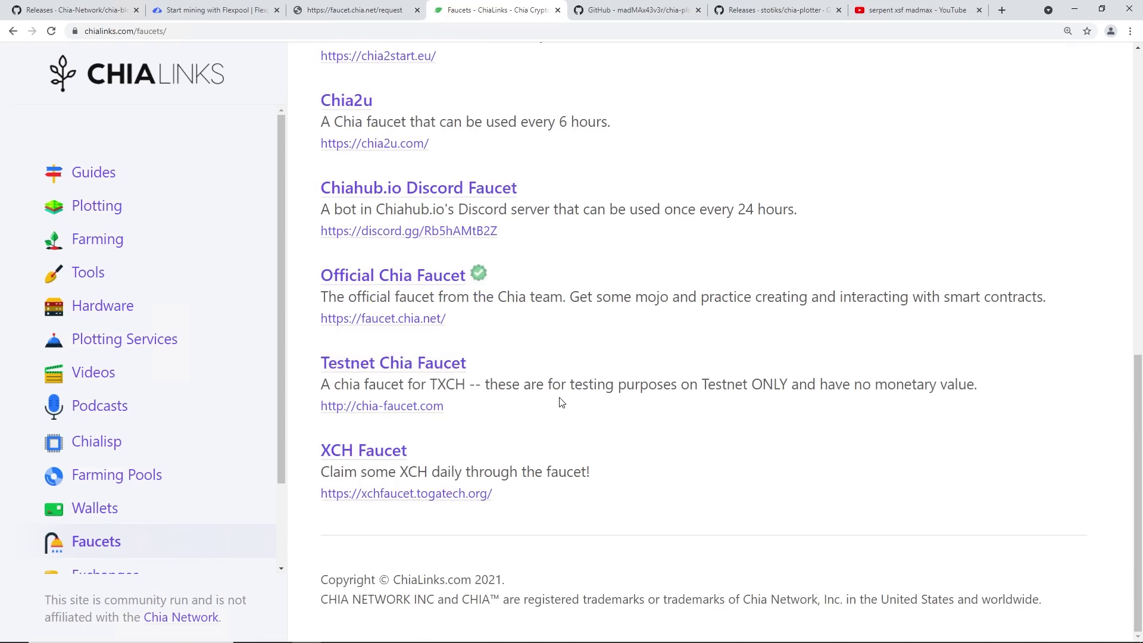
pyautogui.scroll(5, 559, 405)
pyautogui.scroll(5, 556, 407)
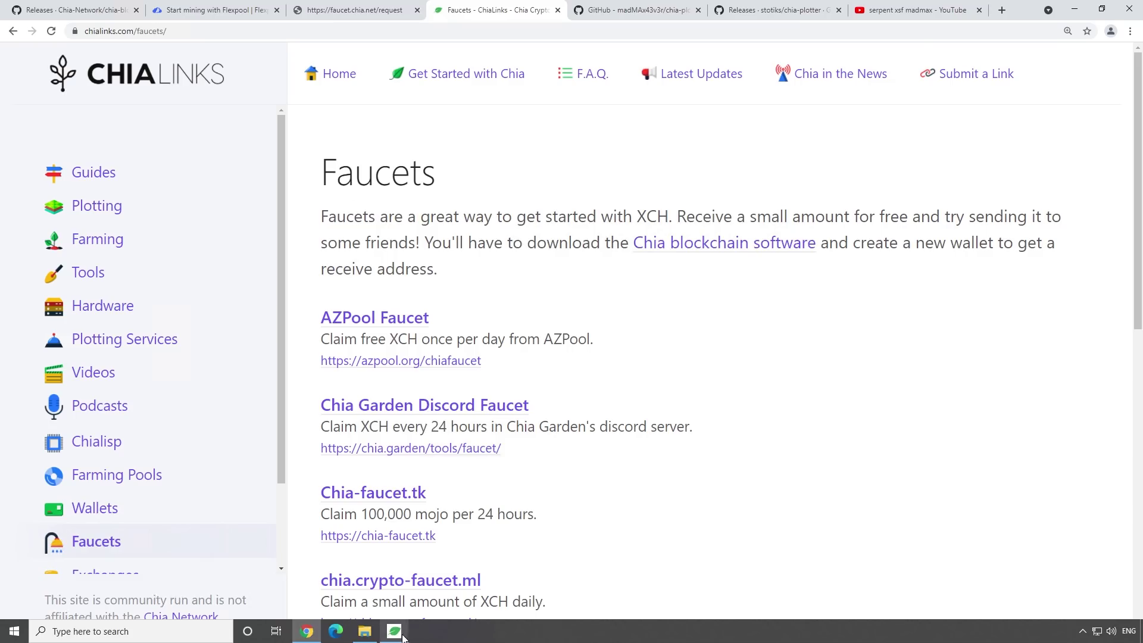
# Return to the Chia app and view the Full Node overview at height 582,788.
pyautogui.click(393, 631)
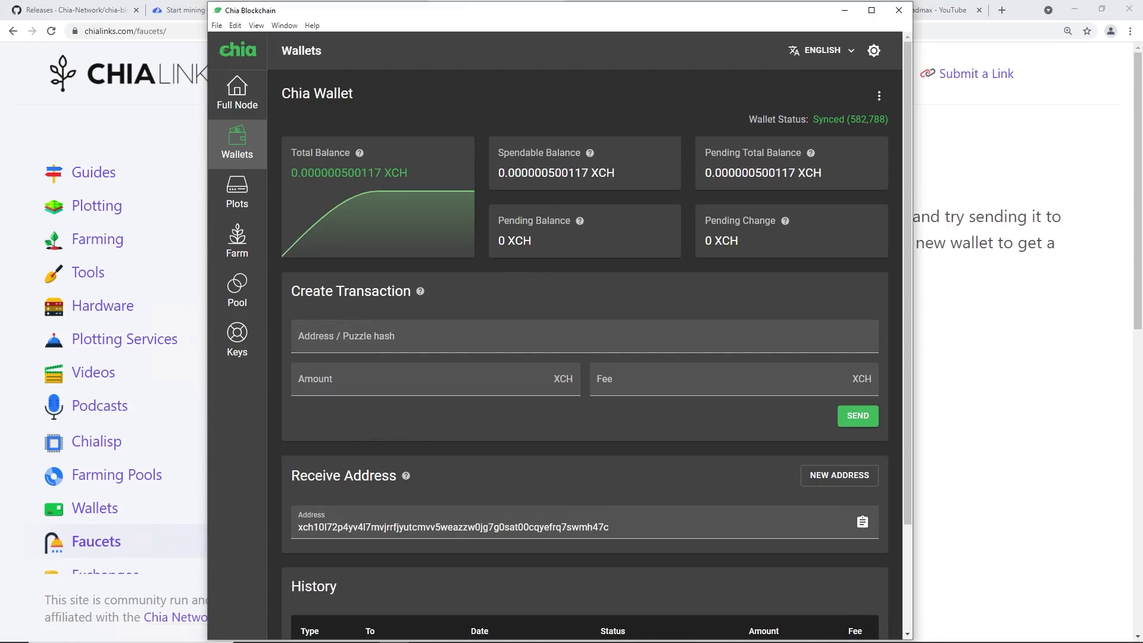
pyautogui.click(237, 94)
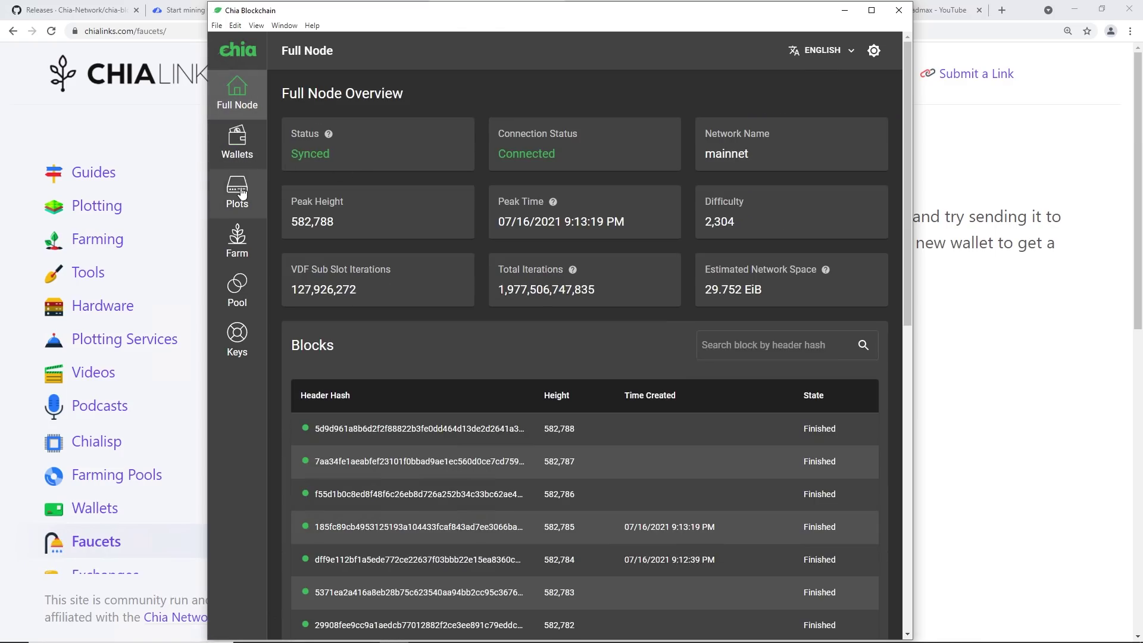
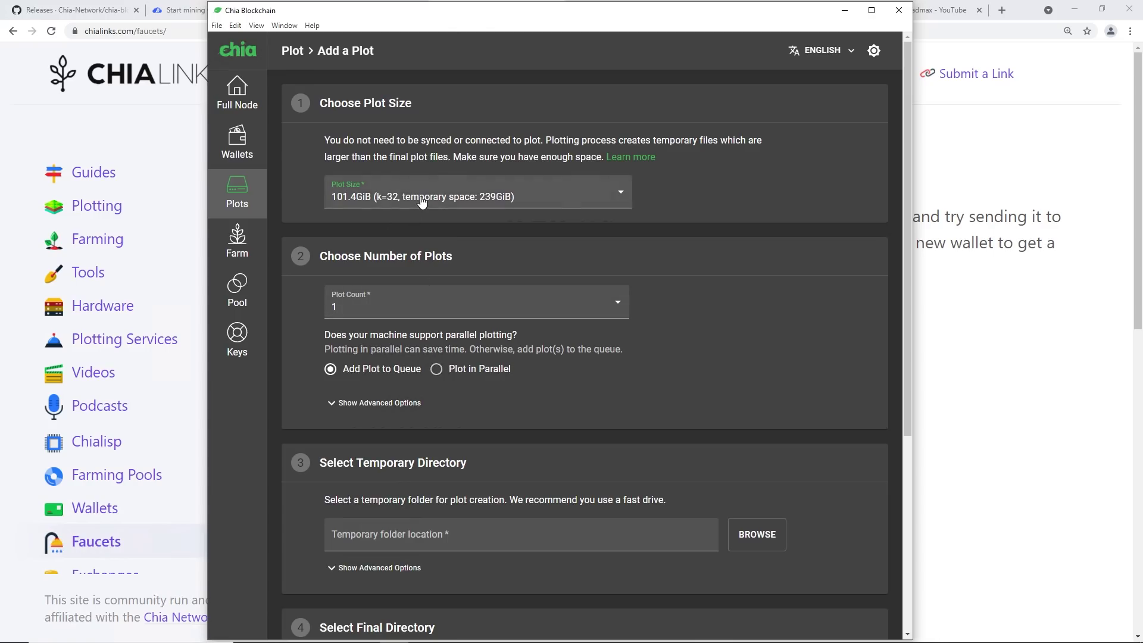
# Choose the 101.4GiB (k=32) plot size.
pyautogui.click(397, 197)
pyautogui.click(401, 197)
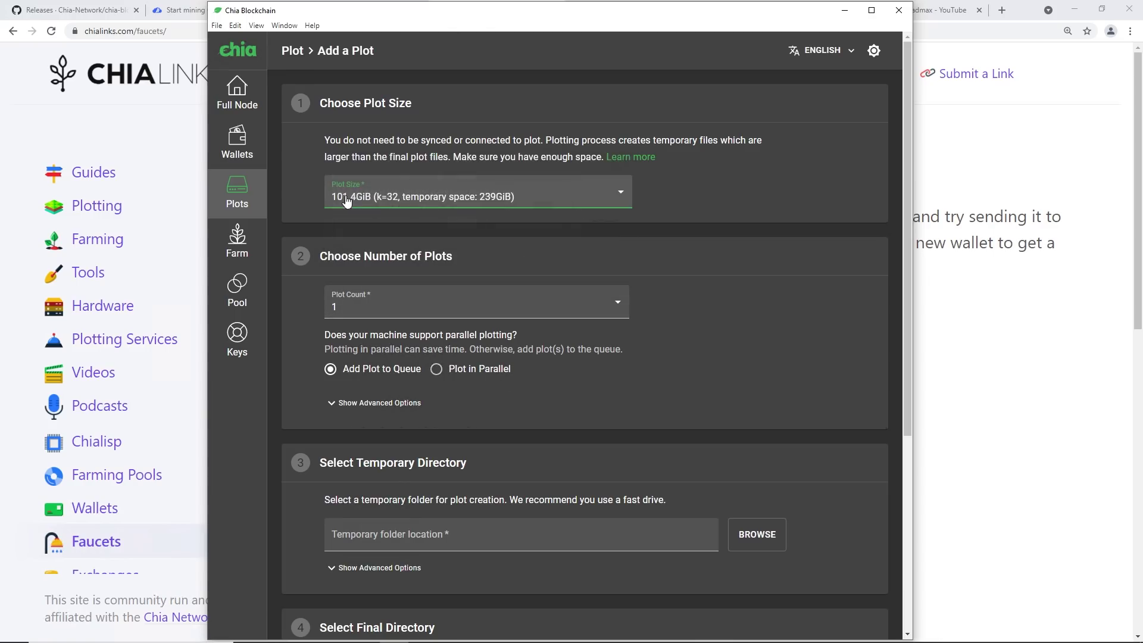
pyautogui.scroll(-1, 392, 291)
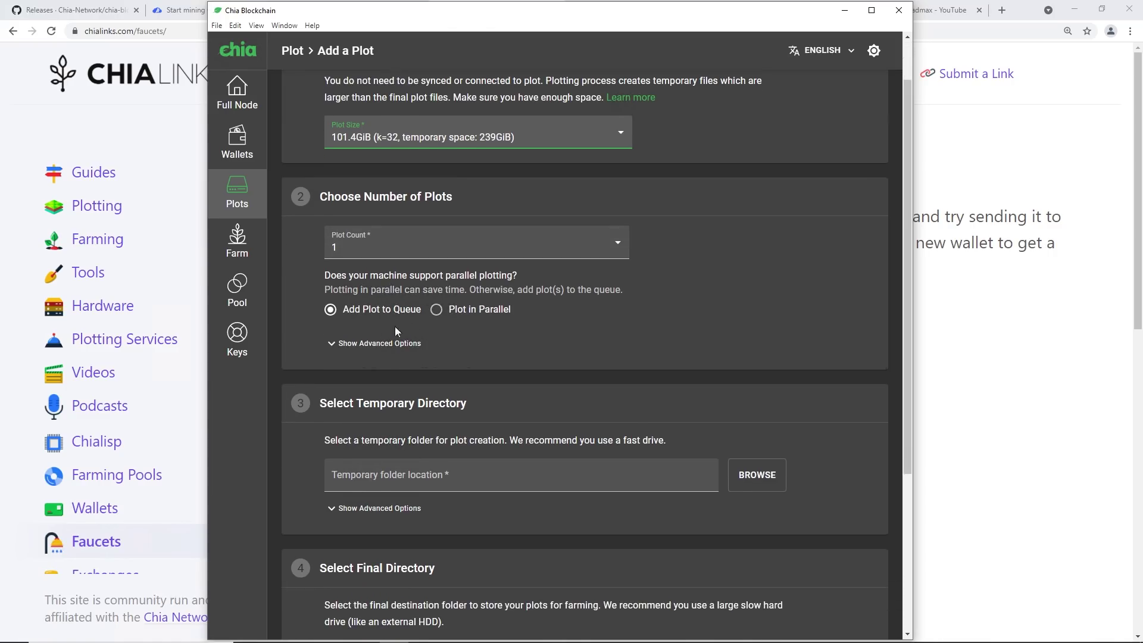
pyautogui.scroll(-1, 401, 315)
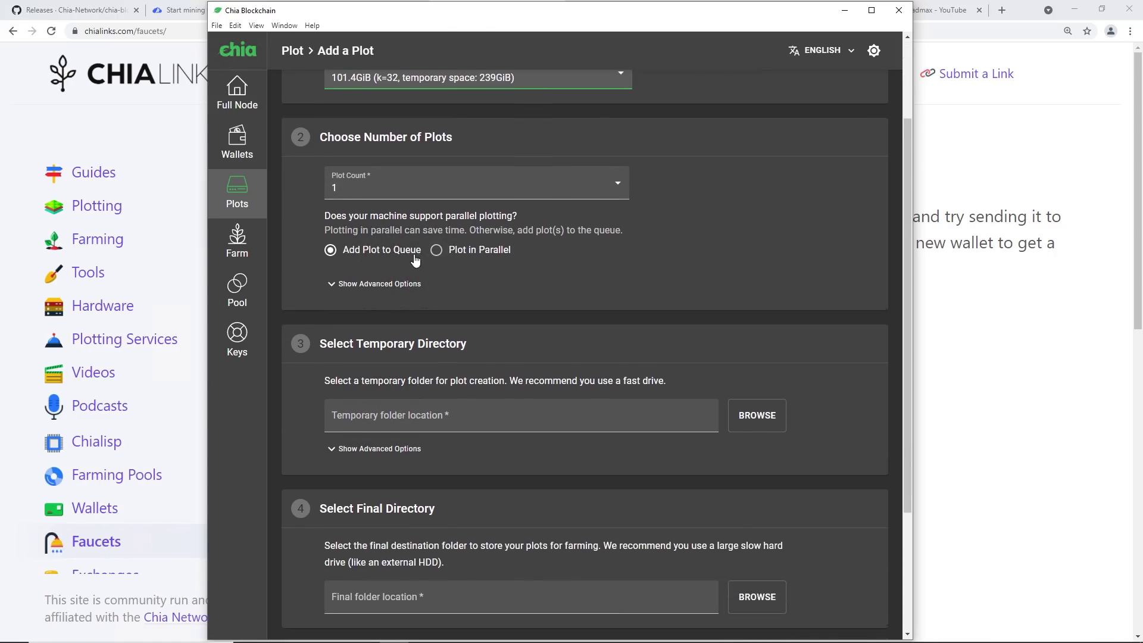
# Set the advanced Number of threads to 6, leaving RAM at 3390 MiB, and hide advanced options.
pyautogui.click(379, 284)
pyautogui.click(567, 317)
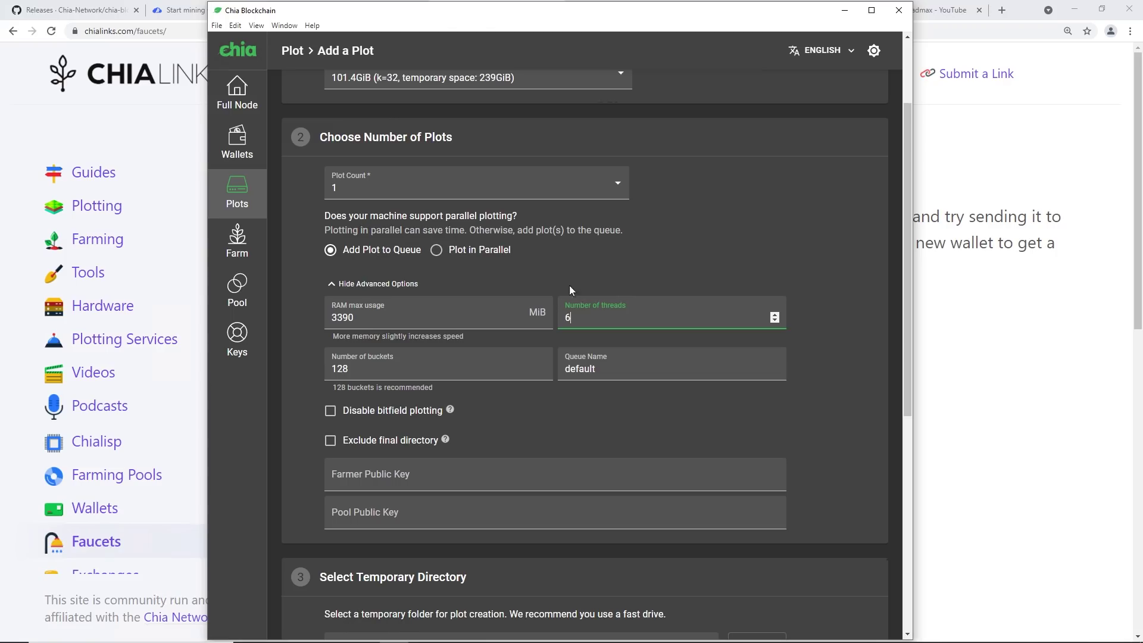
pyautogui.click(616, 289)
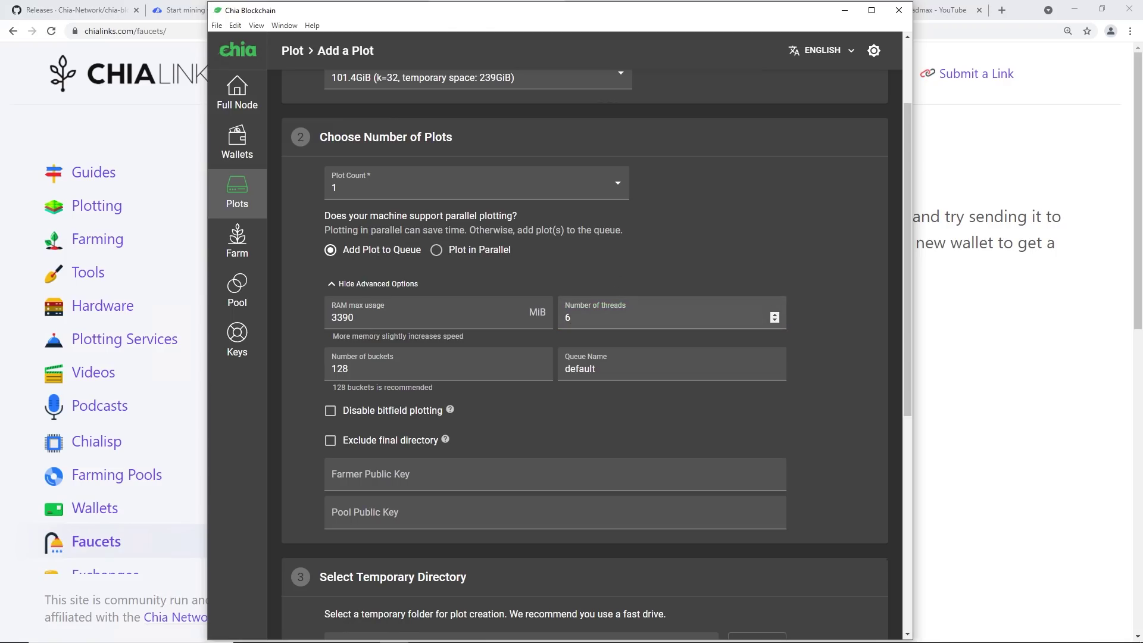
pyautogui.scroll(-1, 592, 263)
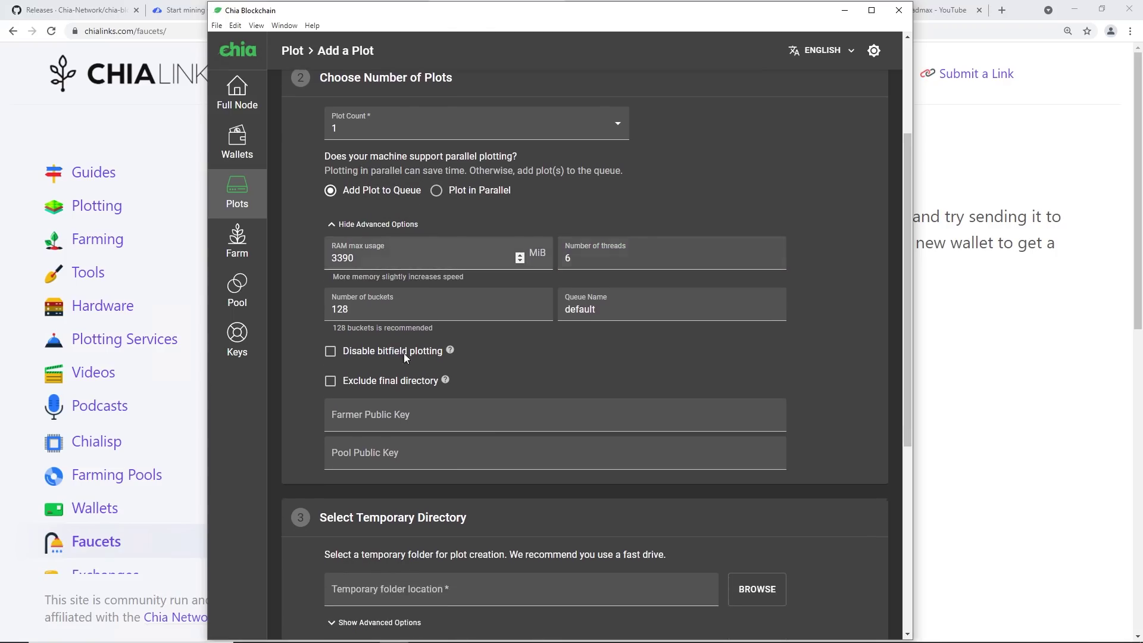
pyautogui.click(394, 224)
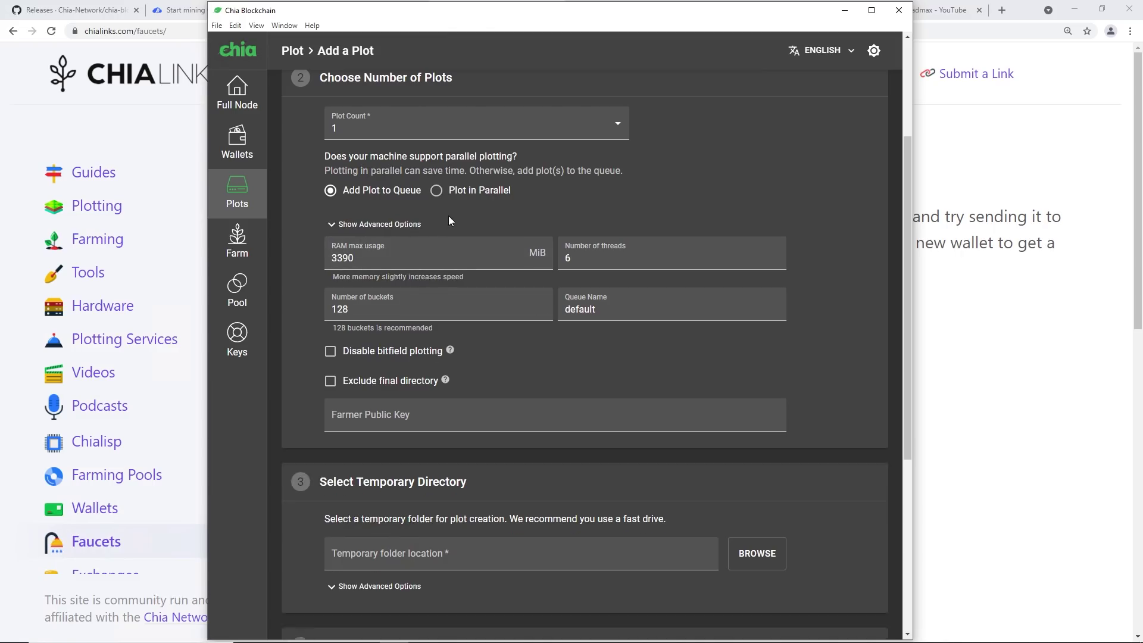
pyautogui.scroll(-1, 448, 215)
pyautogui.moveTo(319, 224); pyautogui.dragTo(487, 227)
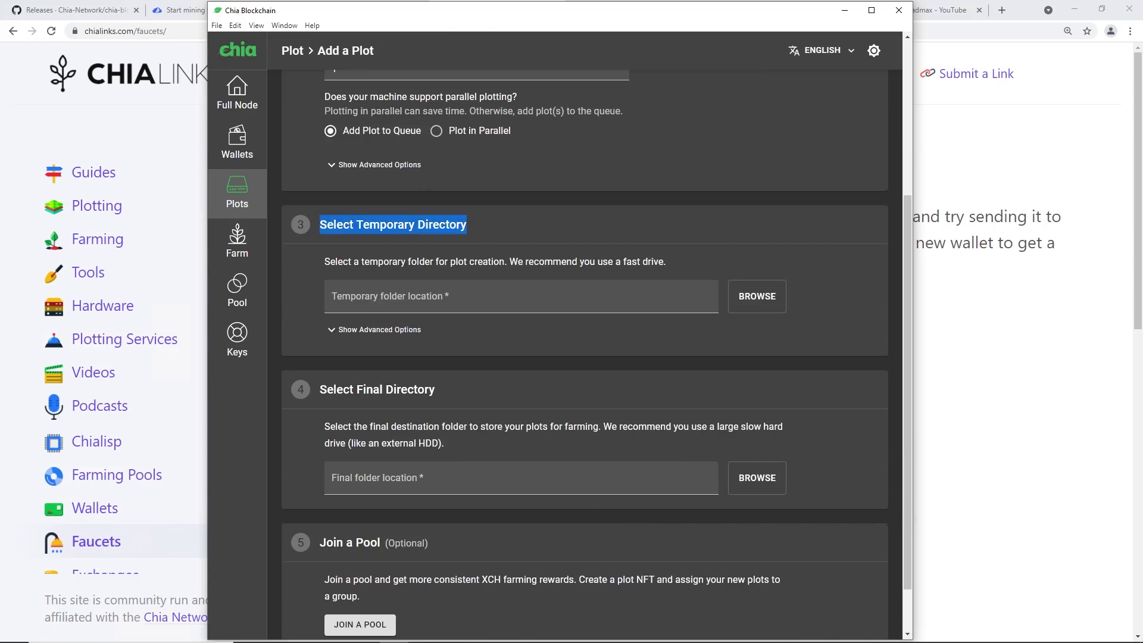
# Set the temporary plot directory to the 1TB NVME (H:) drive.
pyautogui.click(753, 296)
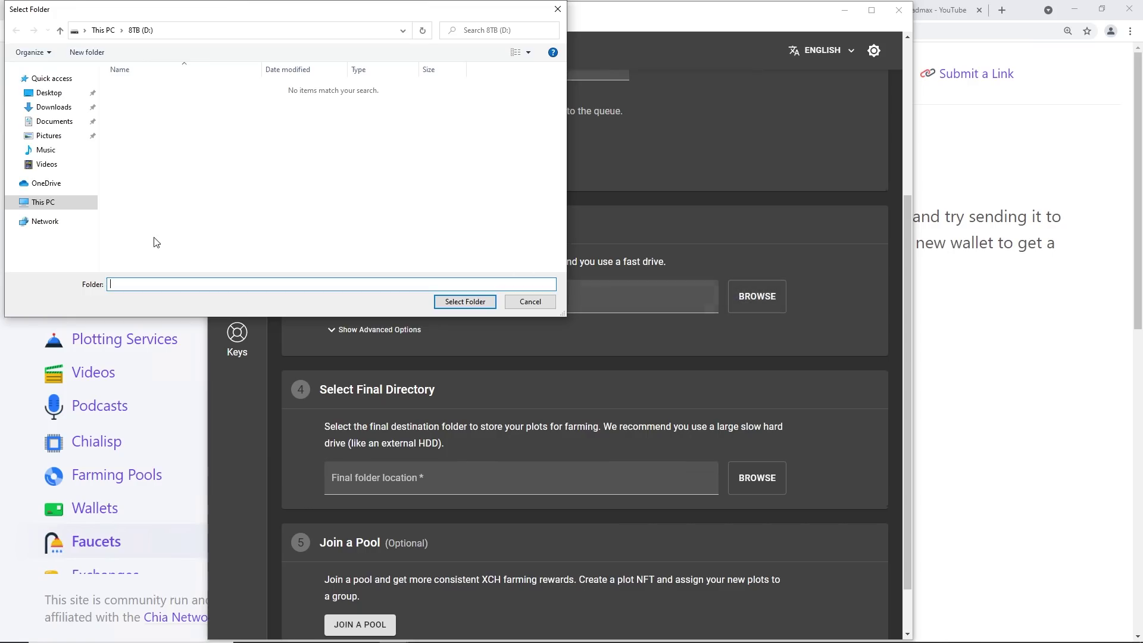
pyautogui.click(58, 207)
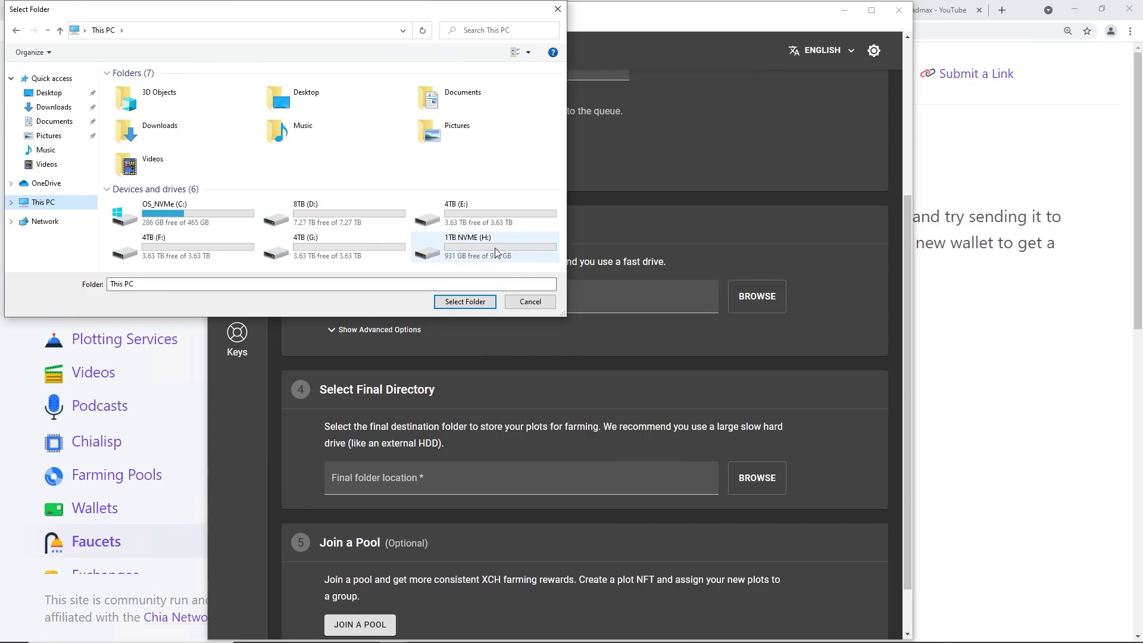
pyautogui.click(457, 254)
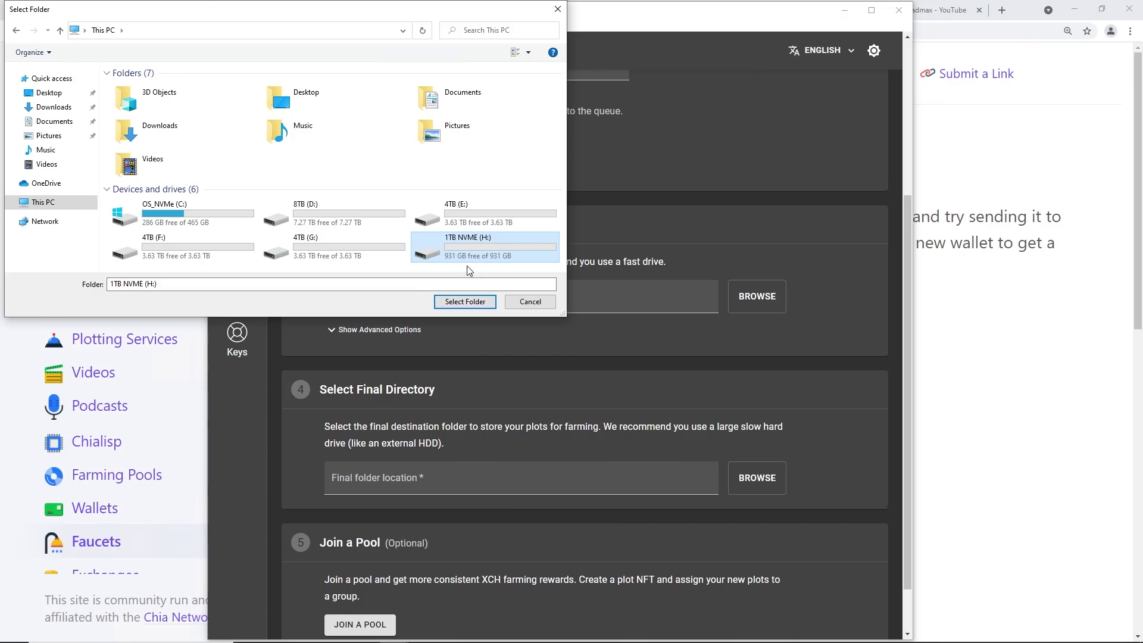
pyautogui.doubleClick(461, 248)
pyautogui.click(465, 302)
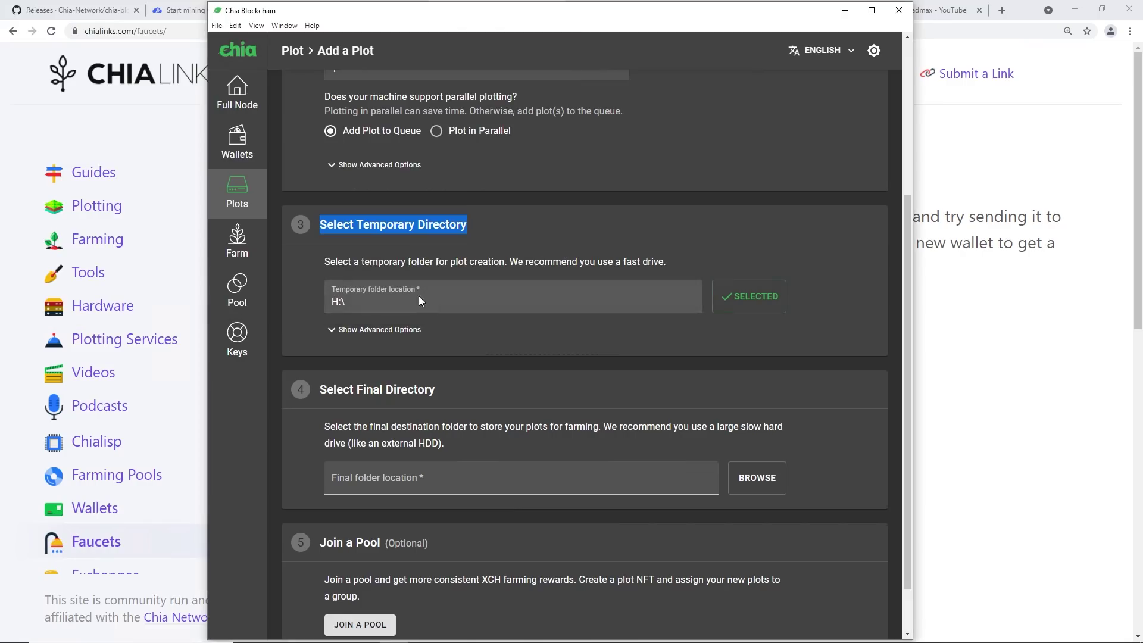
pyautogui.scroll(-1, 315, 334)
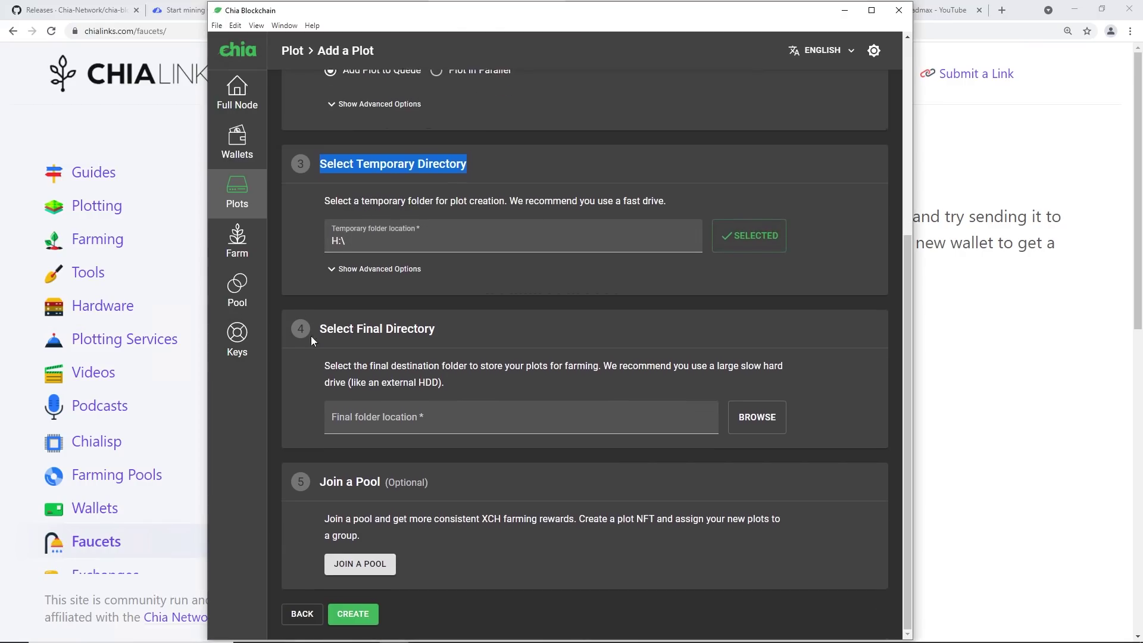
# Set the final plot directory to the 8TB (D:) drive.
pyautogui.moveTo(313, 327); pyautogui.dragTo(483, 337)
pyautogui.click(491, 349)
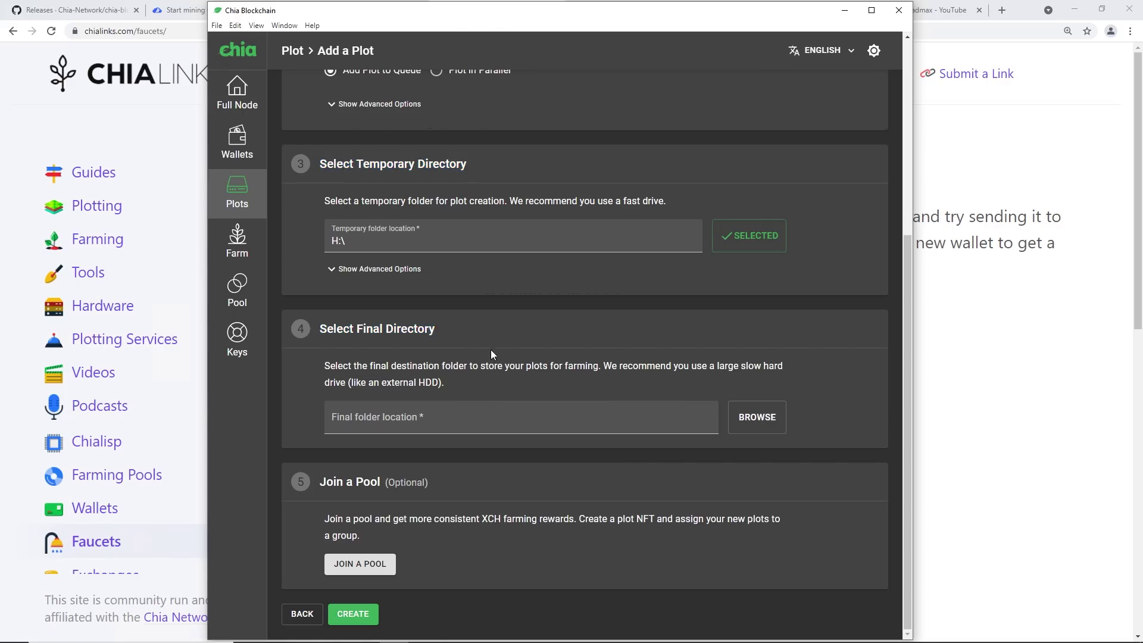
pyautogui.moveTo(388, 365); pyautogui.dragTo(593, 366)
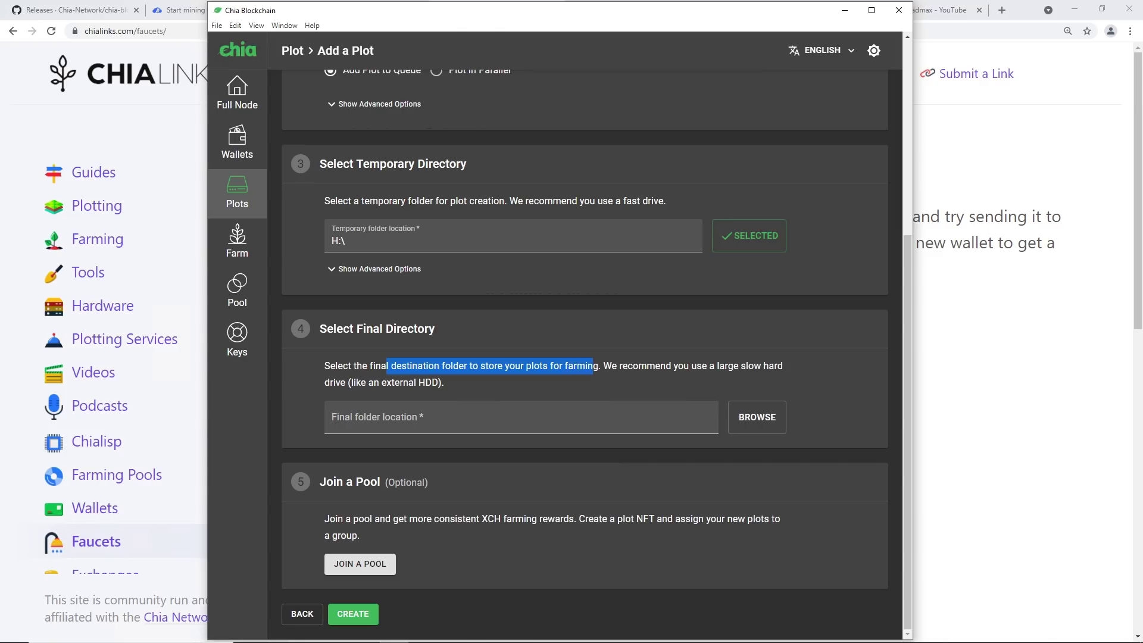
pyautogui.click(766, 419)
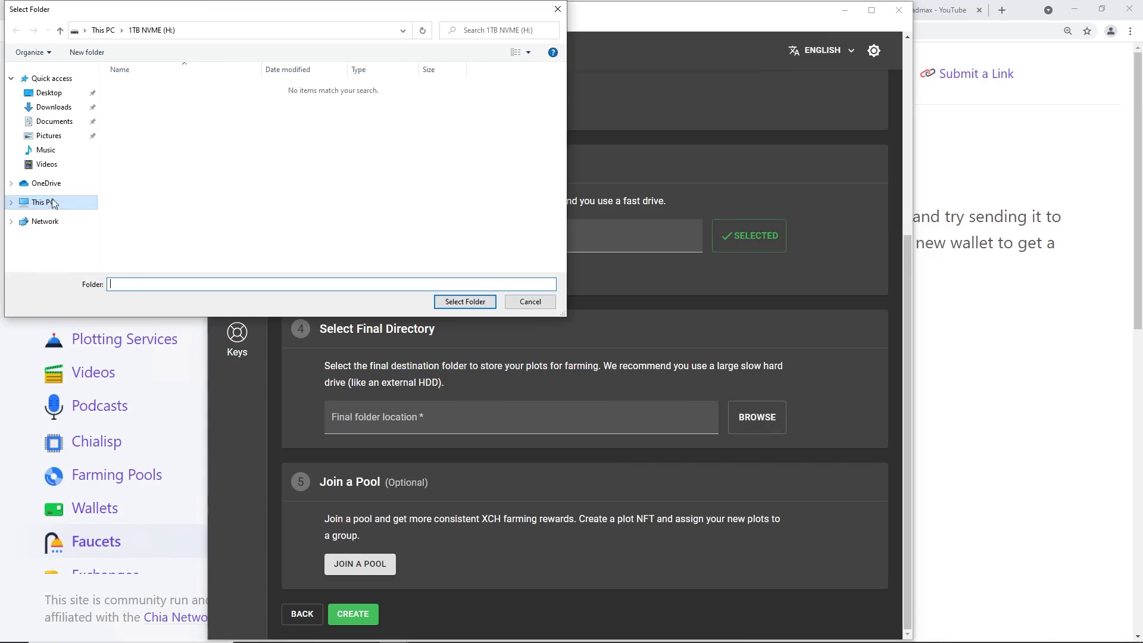
pyautogui.click(43, 202)
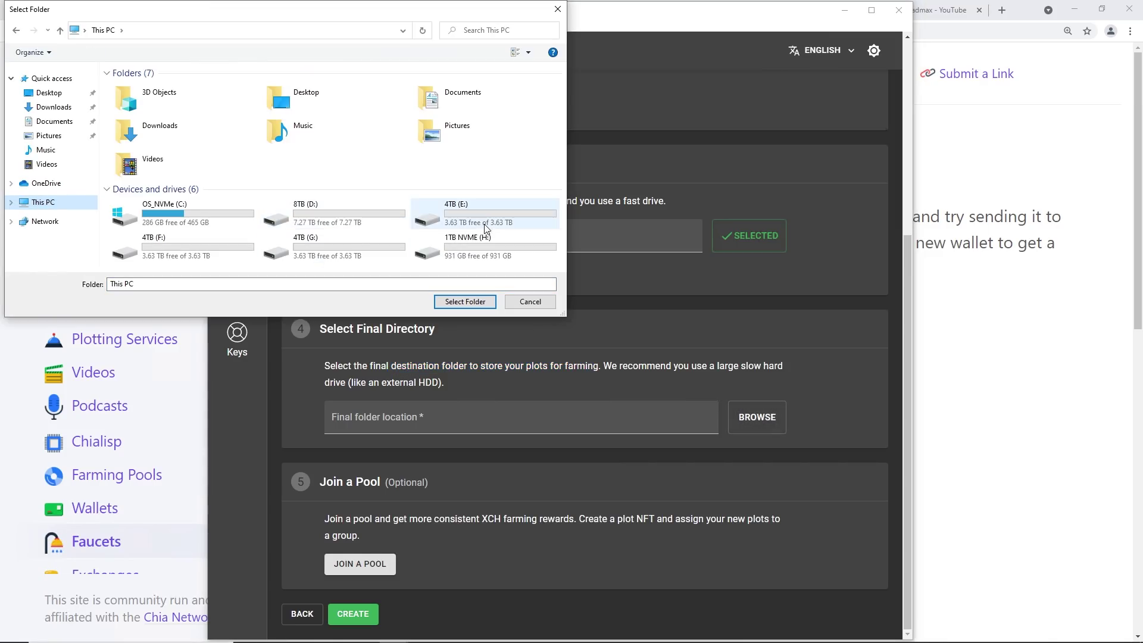
pyautogui.click(314, 213)
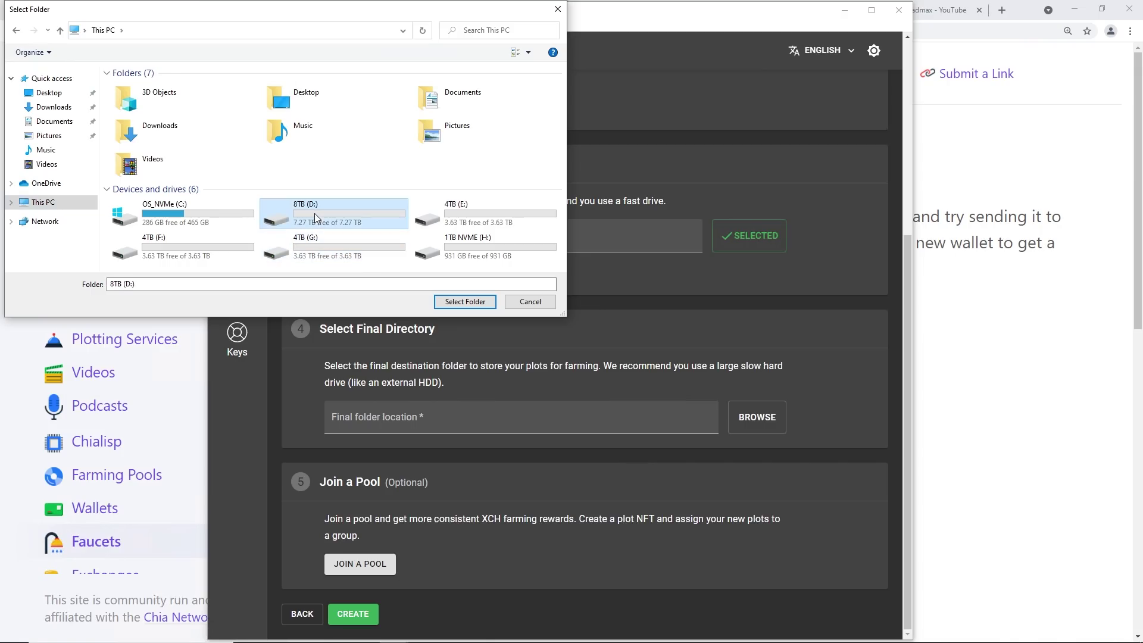
pyautogui.click(463, 301)
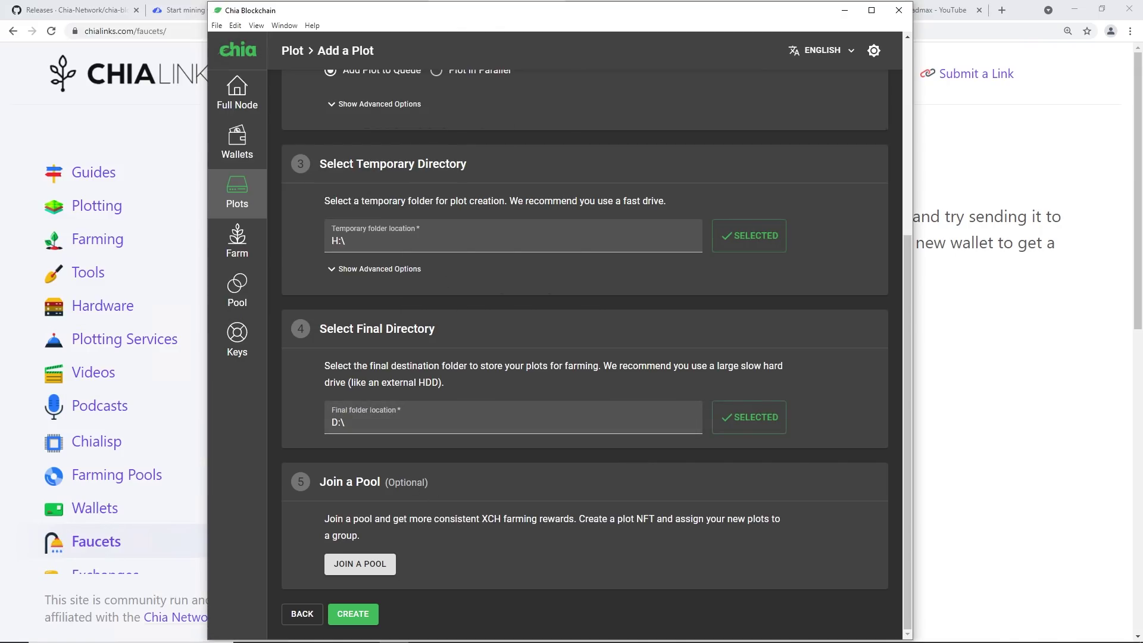
pyautogui.moveTo(428, 483); pyautogui.dragTo(316, 483)
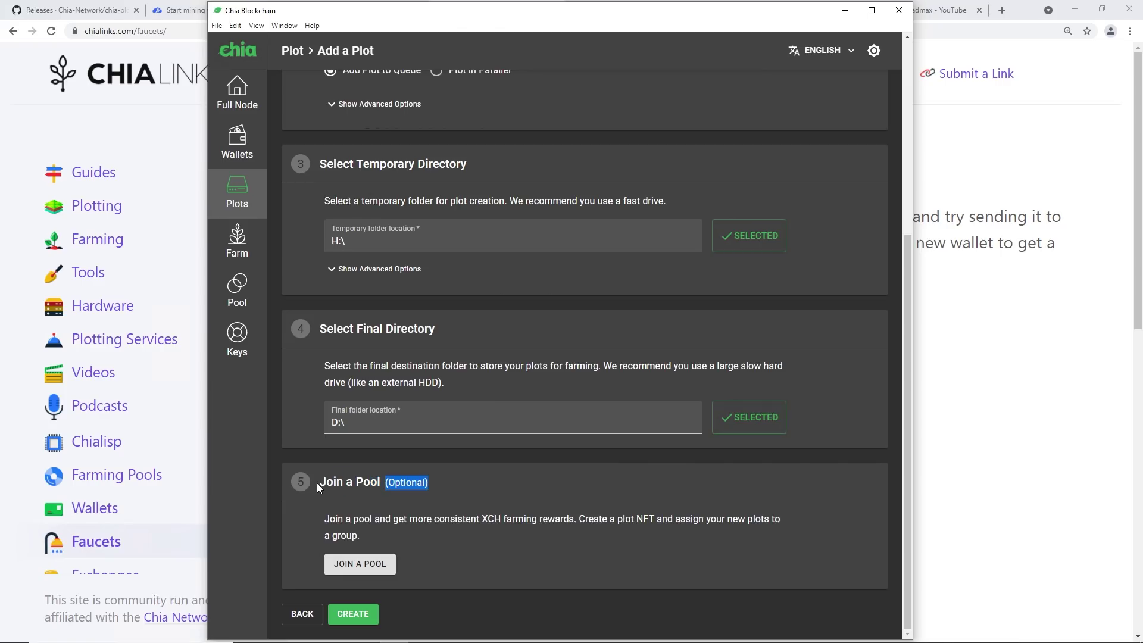
# Add a plot NFT with Join a Pool and select Connect to pool instead of Self pool.
pyautogui.click(458, 531)
pyautogui.click(351, 564)
pyautogui.scroll(-2, 357, 500)
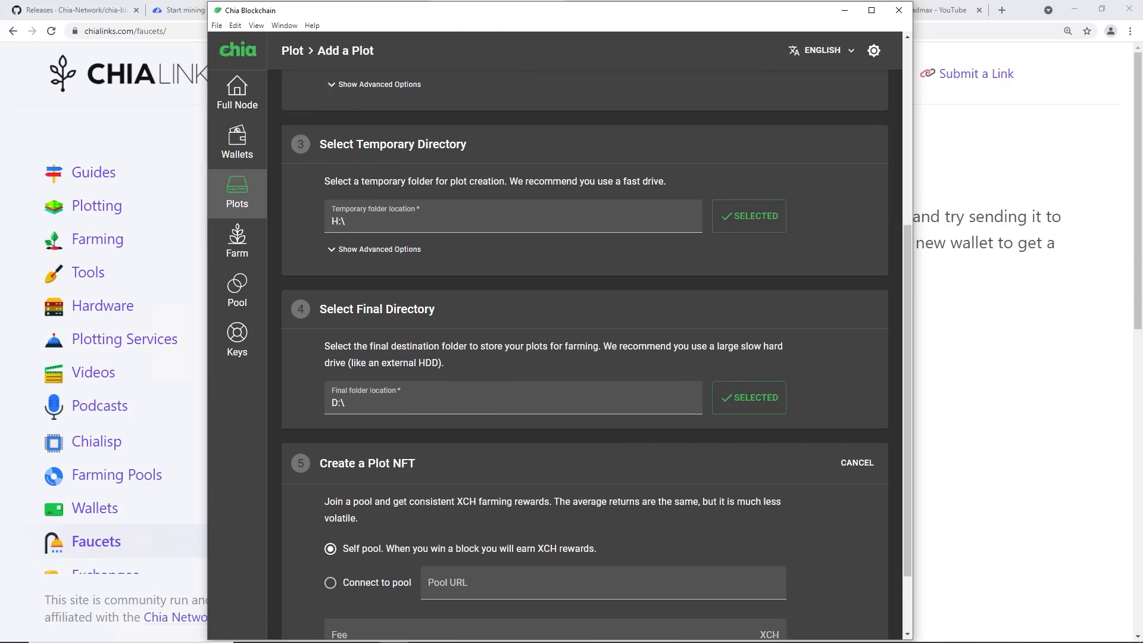
pyautogui.click(357, 495)
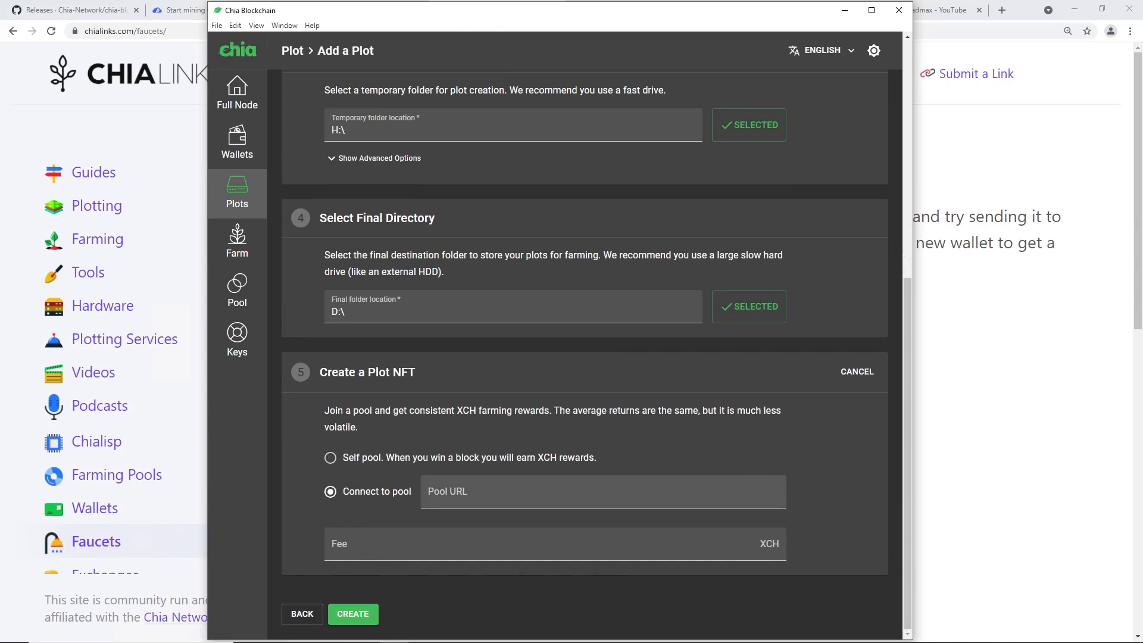
# Copy the United States (West) endpoint xch-us-west.flexpool.io from Flexpool's setup page, then return to Chia.
pyautogui.hotkey('alt', 'Tab')
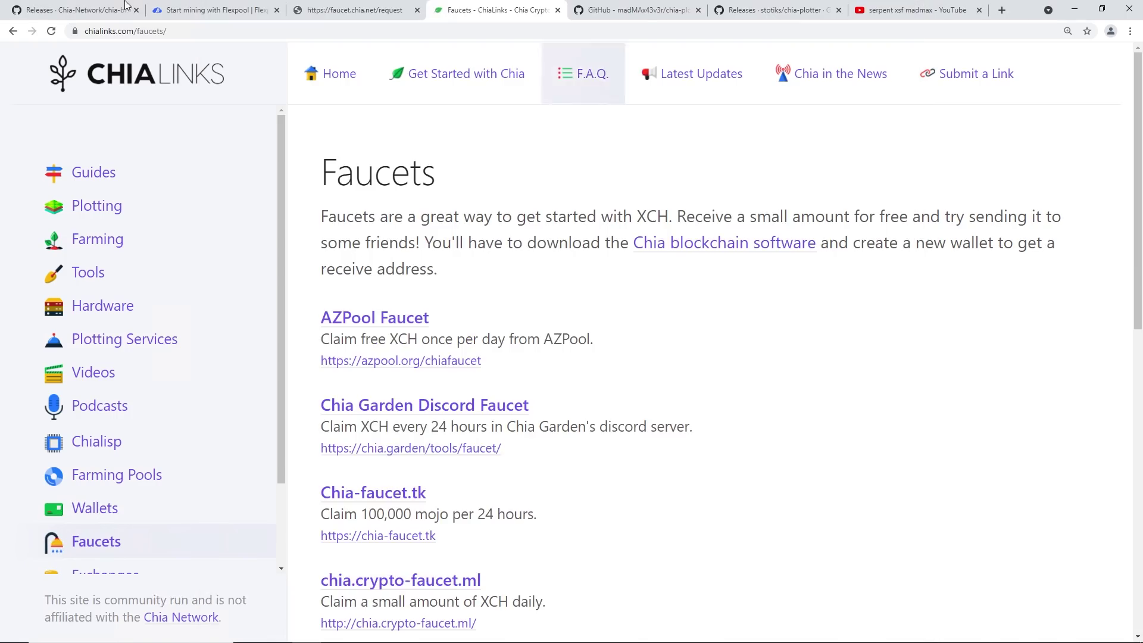
pyautogui.click(204, 15)
pyautogui.scroll(5, 571, 357)
pyautogui.scroll(10, 357, 225)
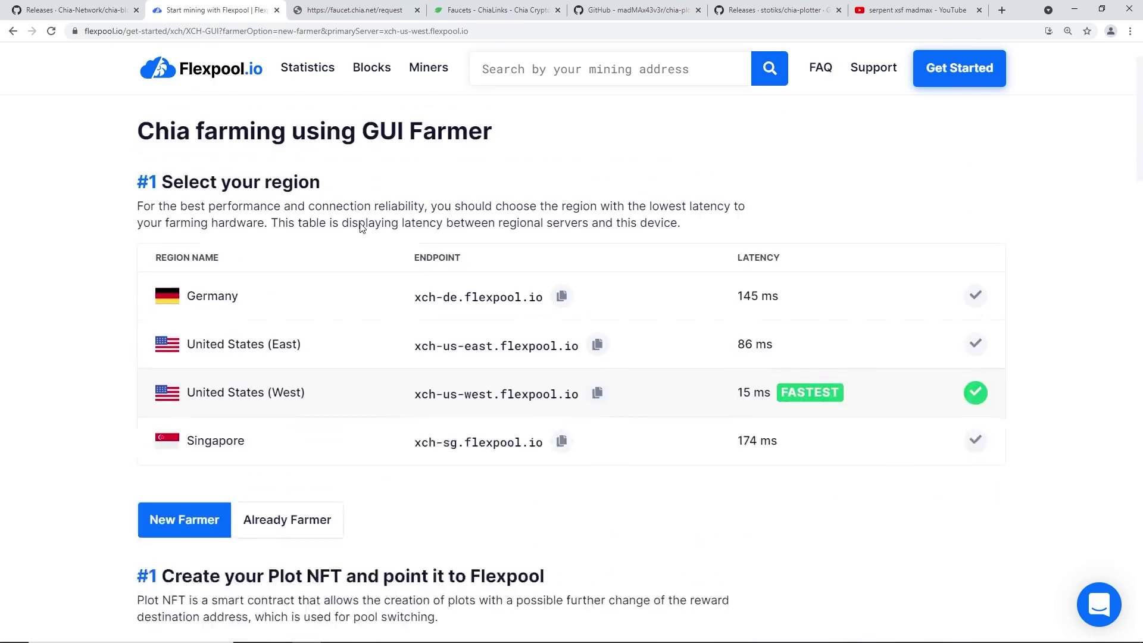
pyautogui.scroll(-1, 357, 224)
pyautogui.scroll(1, 357, 225)
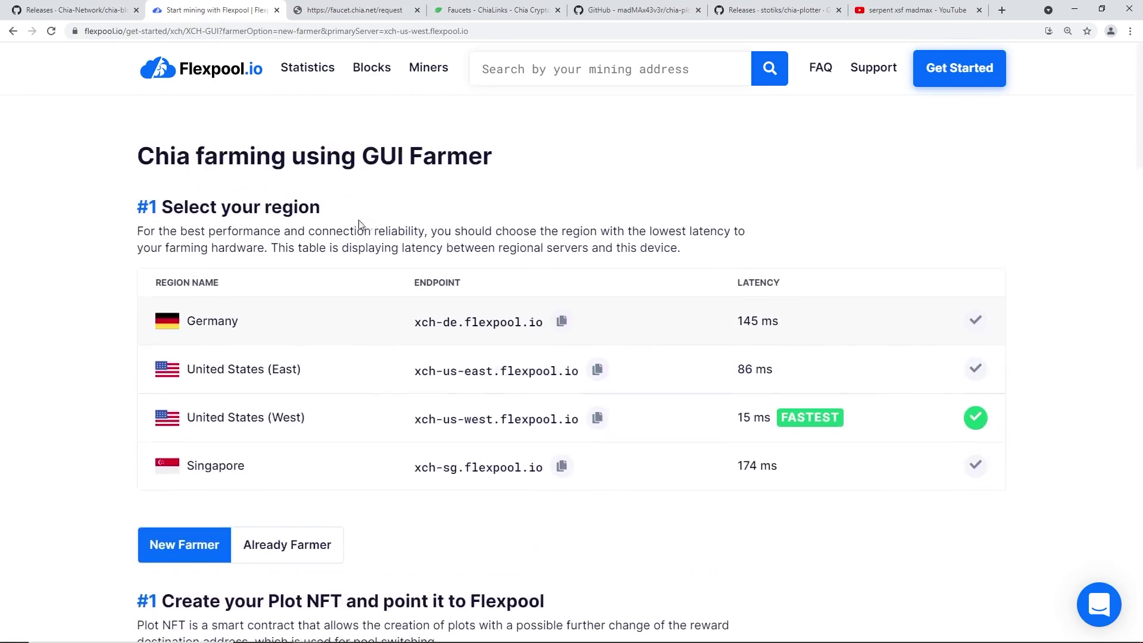
pyautogui.click(598, 418)
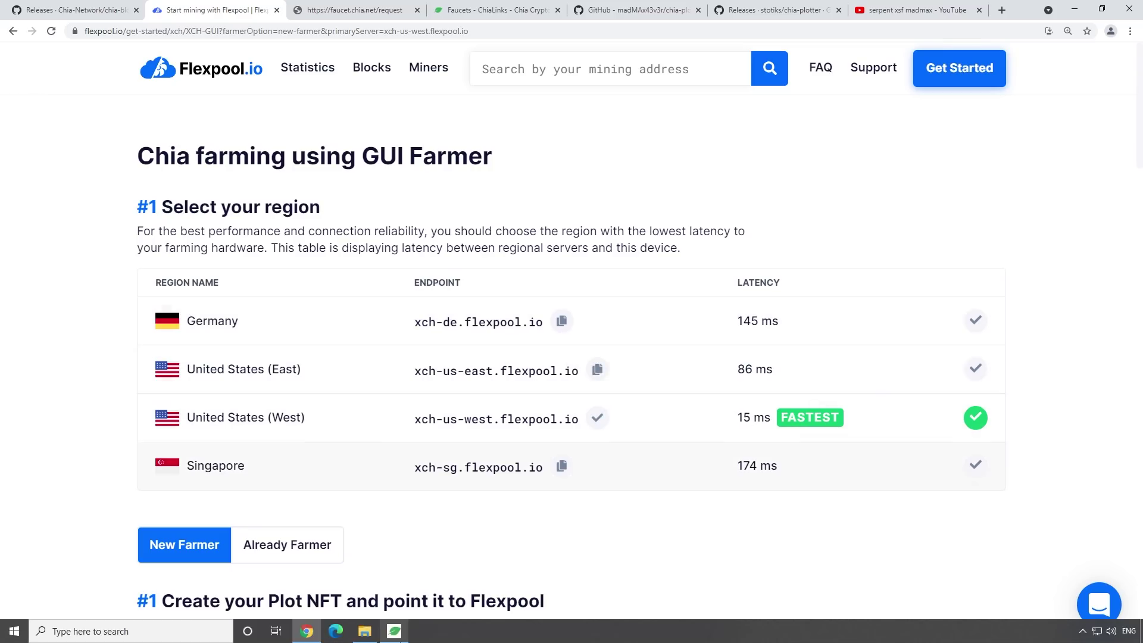
pyautogui.click(394, 632)
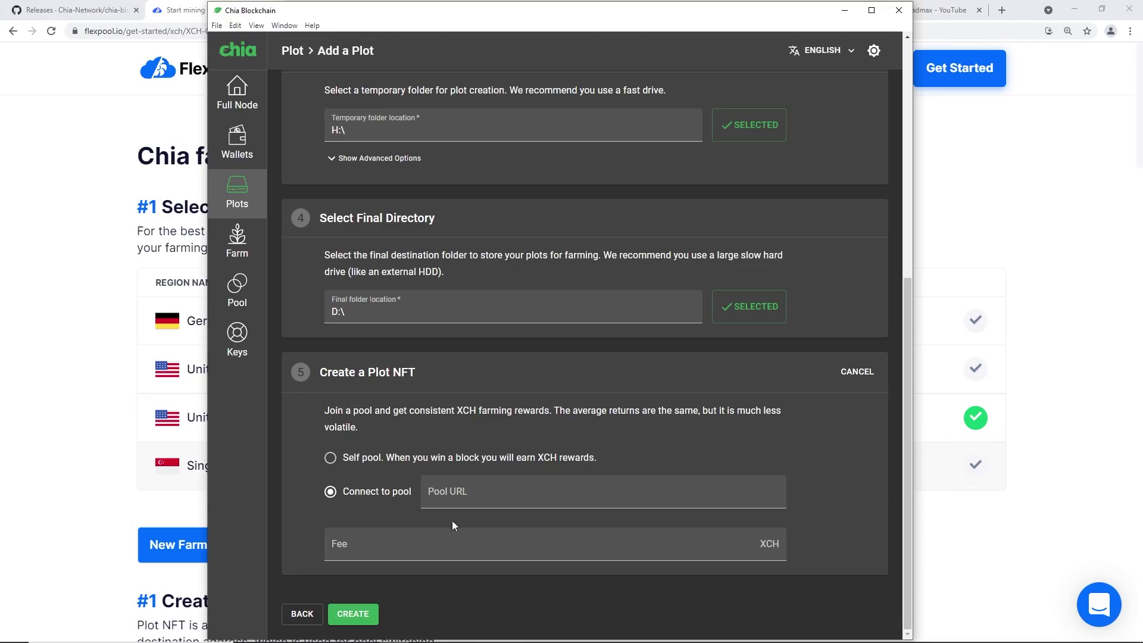
# Paste xch-us-west.flexpool.io as the pool URL and create the K-32 plot.
pyautogui.click(488, 500)
pyautogui.hotkey('ctrl', 'v')
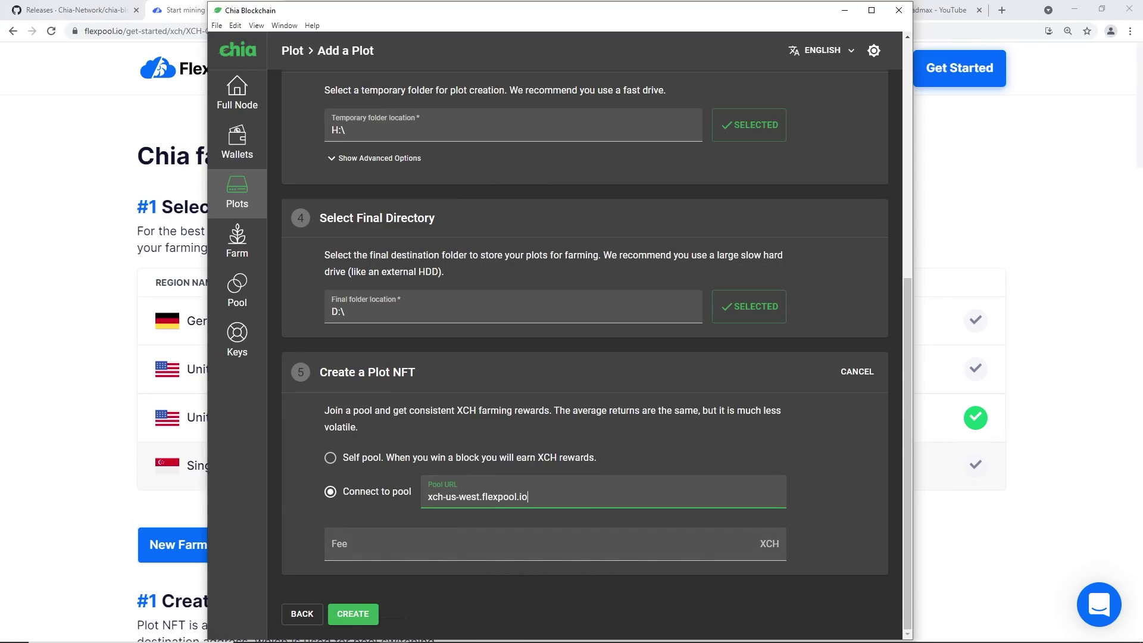
pyautogui.scroll(-4, 548, 487)
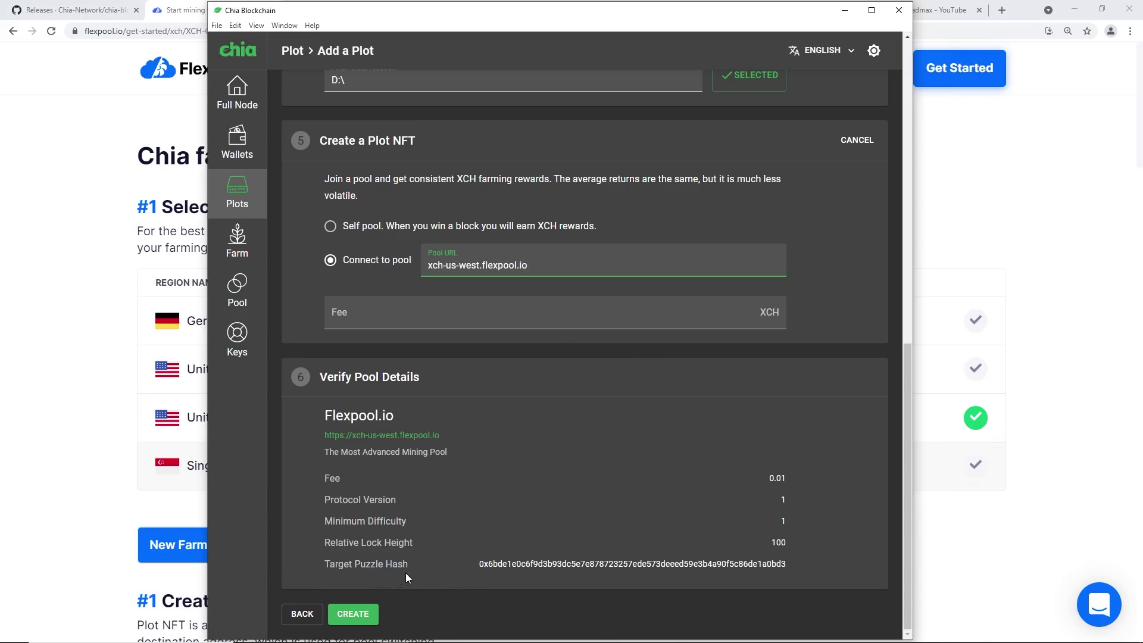
pyautogui.click(353, 619)
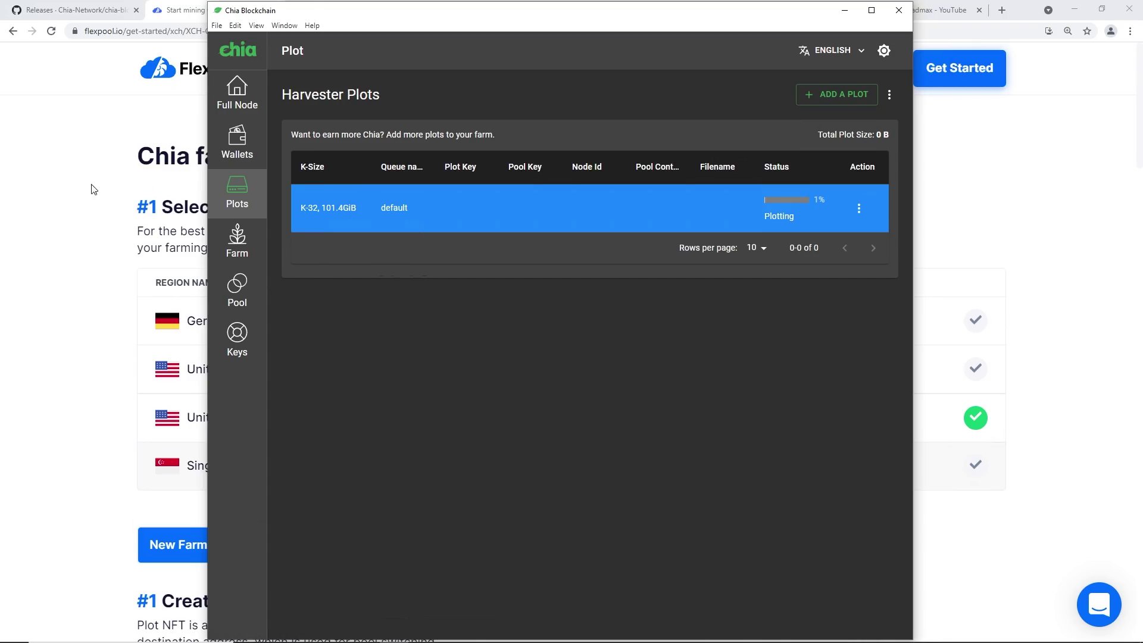
# Browse the madMAx chia-plotter repo, Windows releases page and 'serpent xsf madmax' YouTube results, then return to Chia.
pyautogui.click(71, 194)
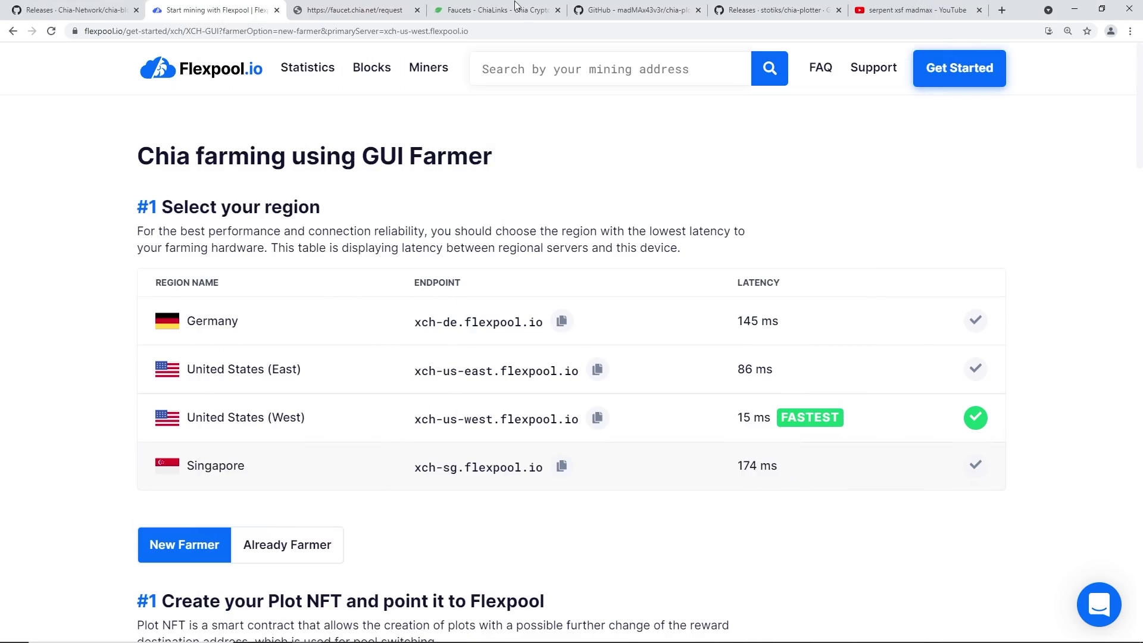
pyautogui.click(632, 13)
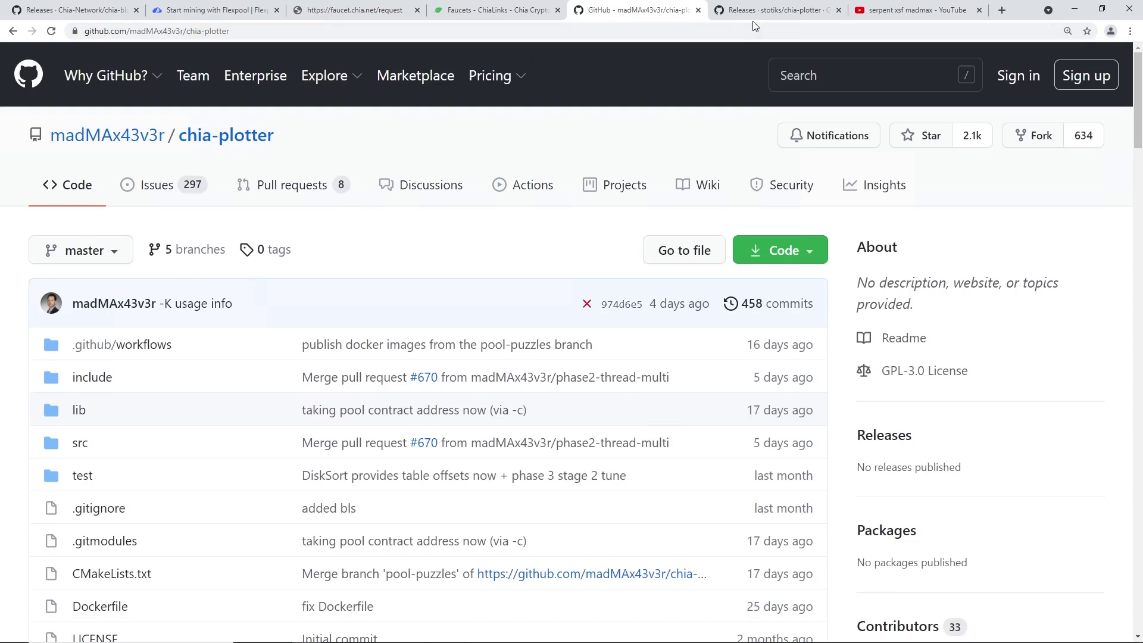
pyautogui.scroll(-10, 275, 492)
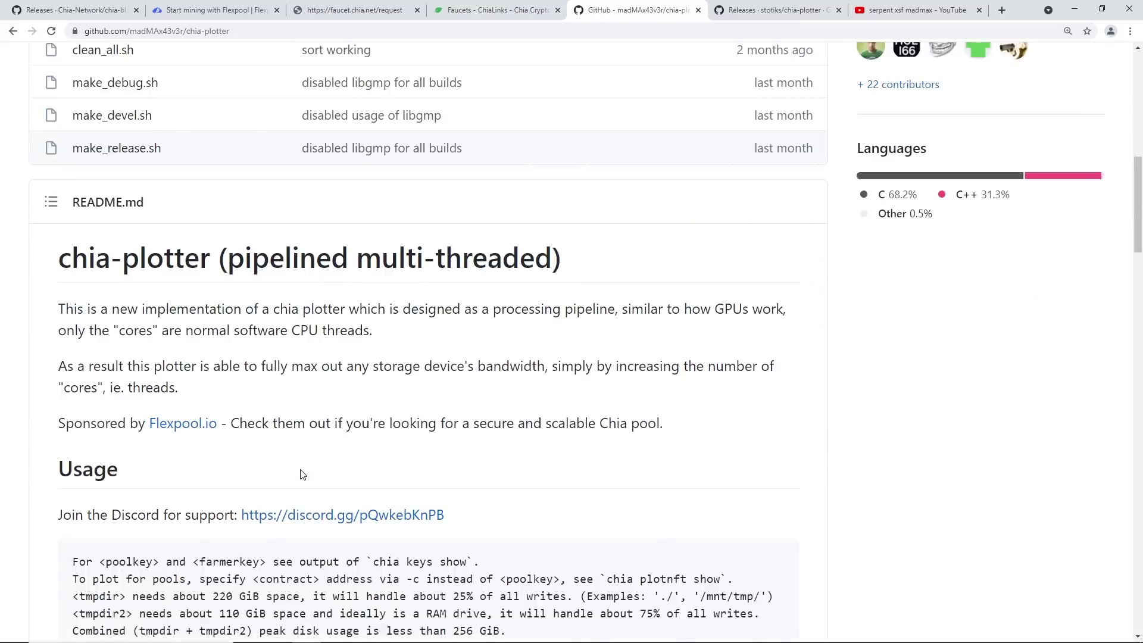
pyautogui.click(748, 8)
pyautogui.scroll(-2, 603, 267)
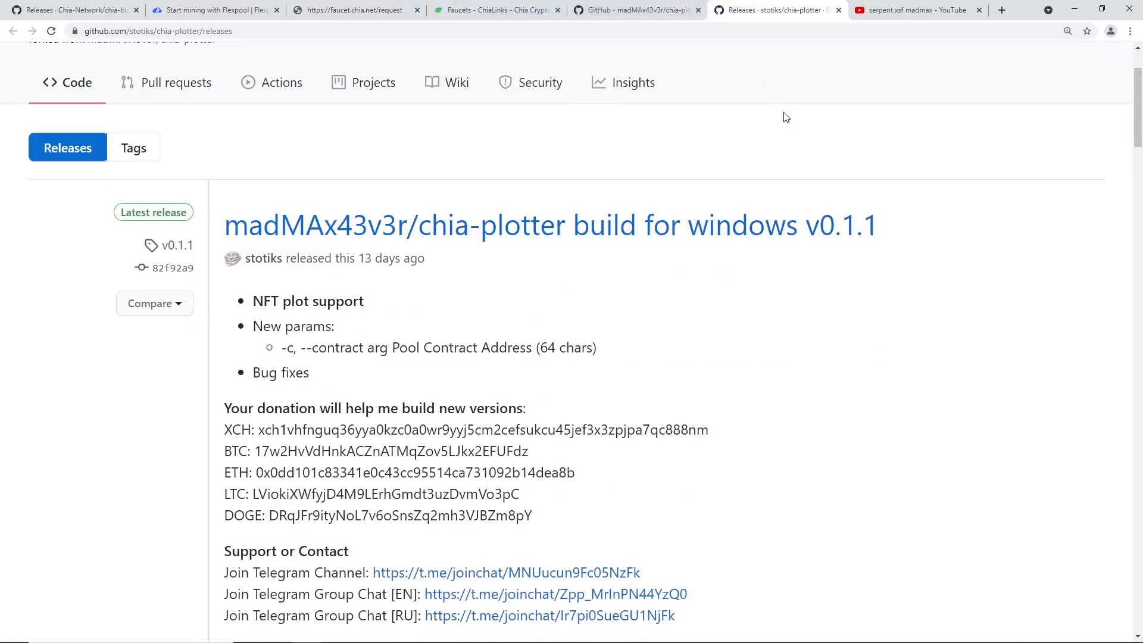
pyautogui.click(888, 9)
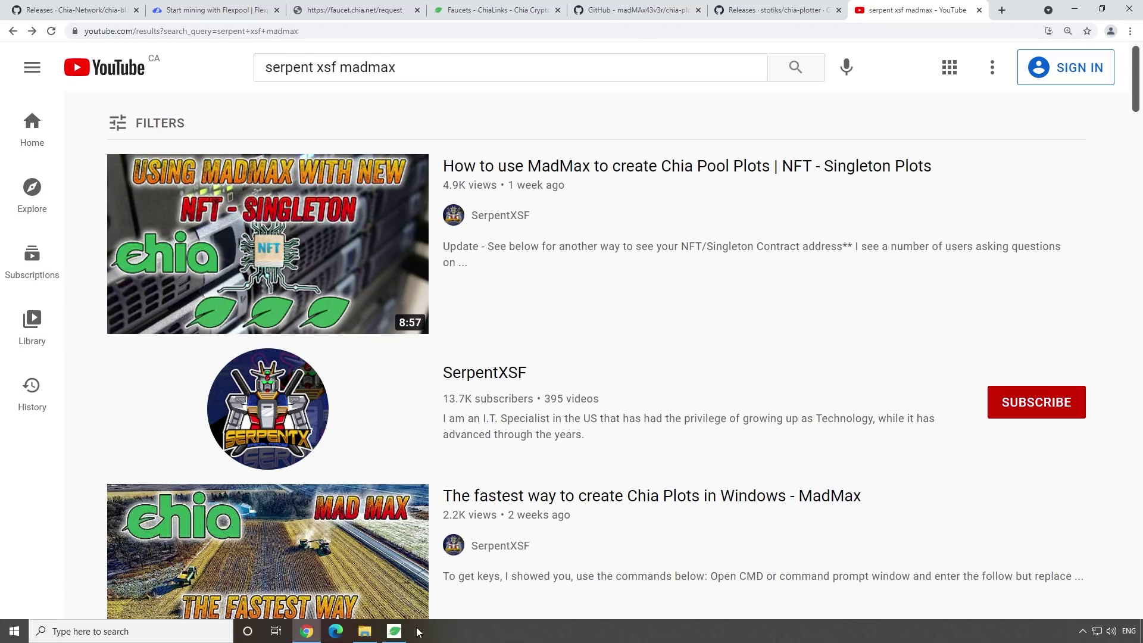
pyautogui.click(394, 631)
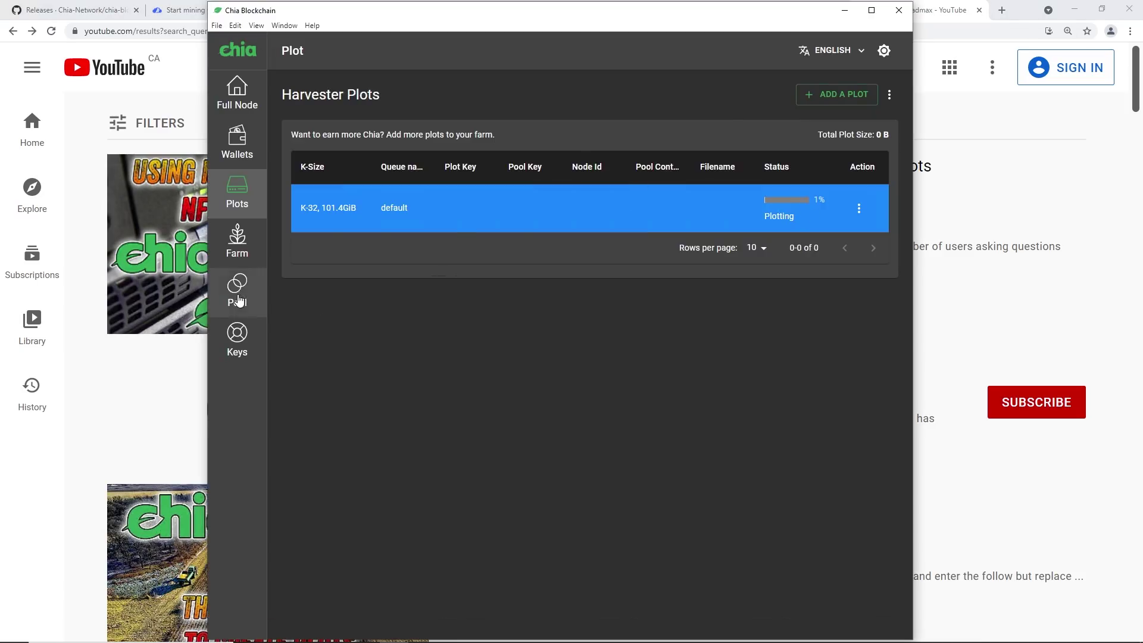
# Check the Fuchsia Harrier plot NFT on the Pool page, then confirm the K-32 plot is Farming.
pyautogui.click(237, 290)
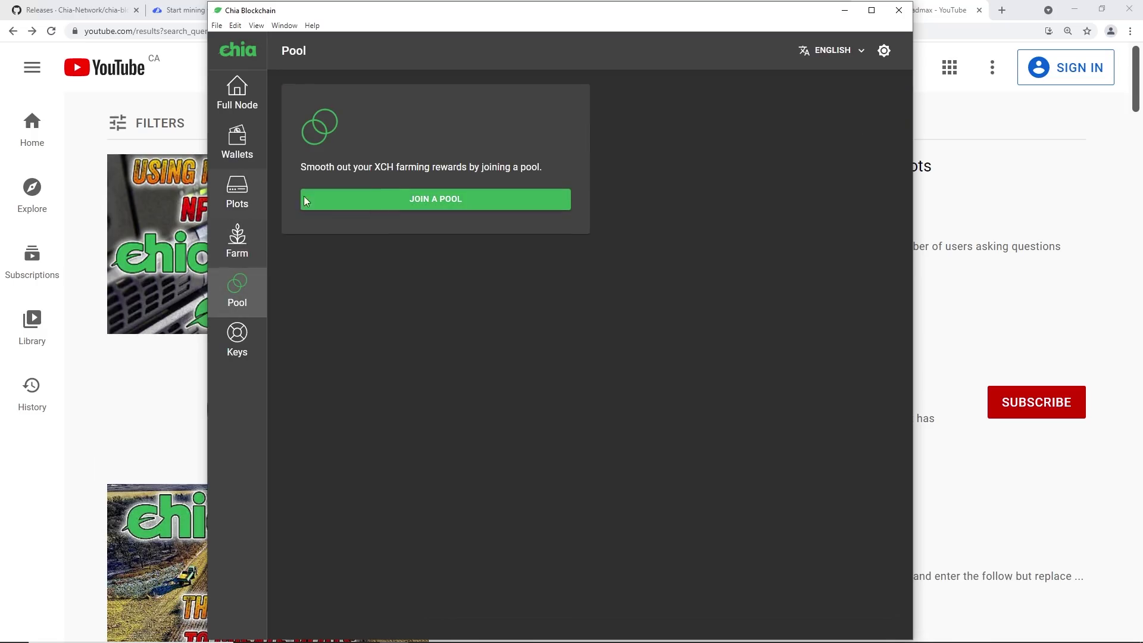
pyautogui.click(245, 156)
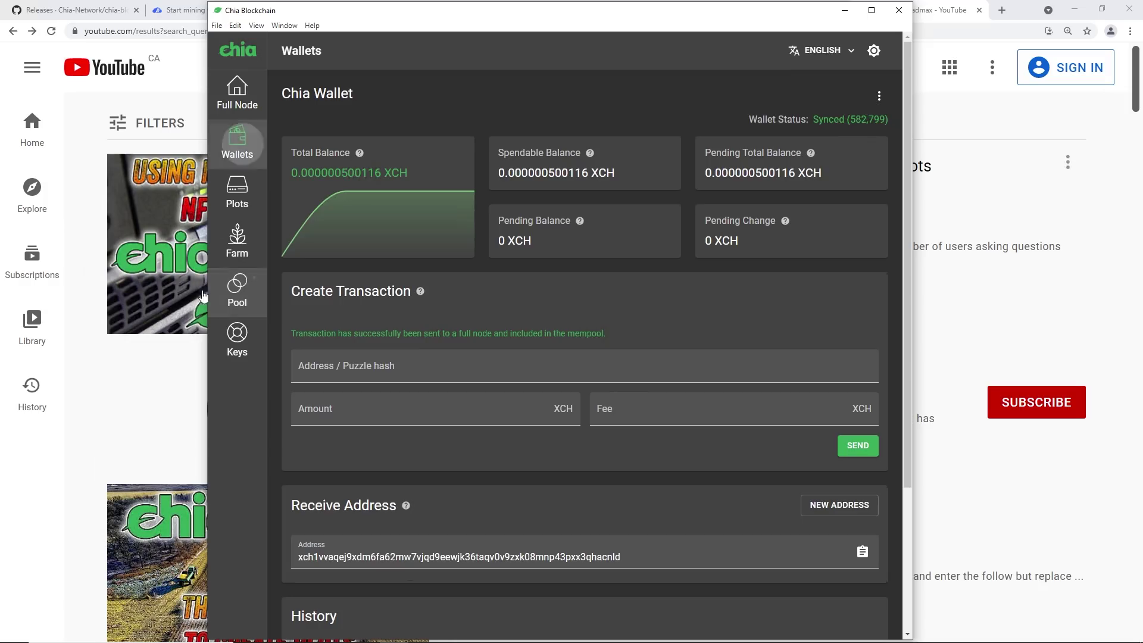
pyautogui.click(251, 289)
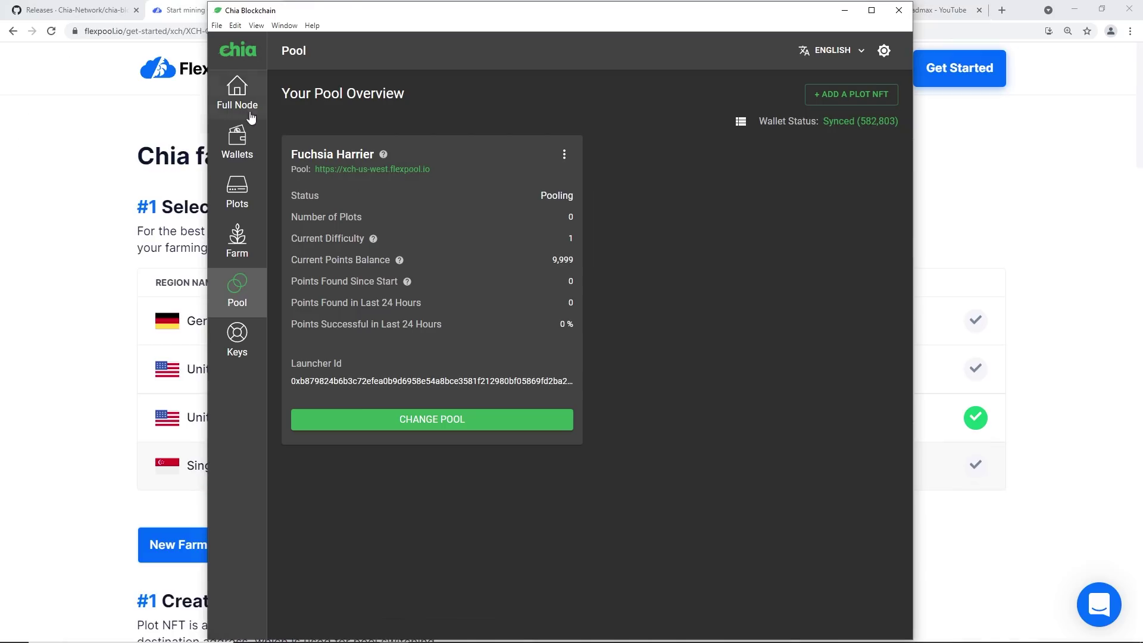
pyautogui.click(237, 190)
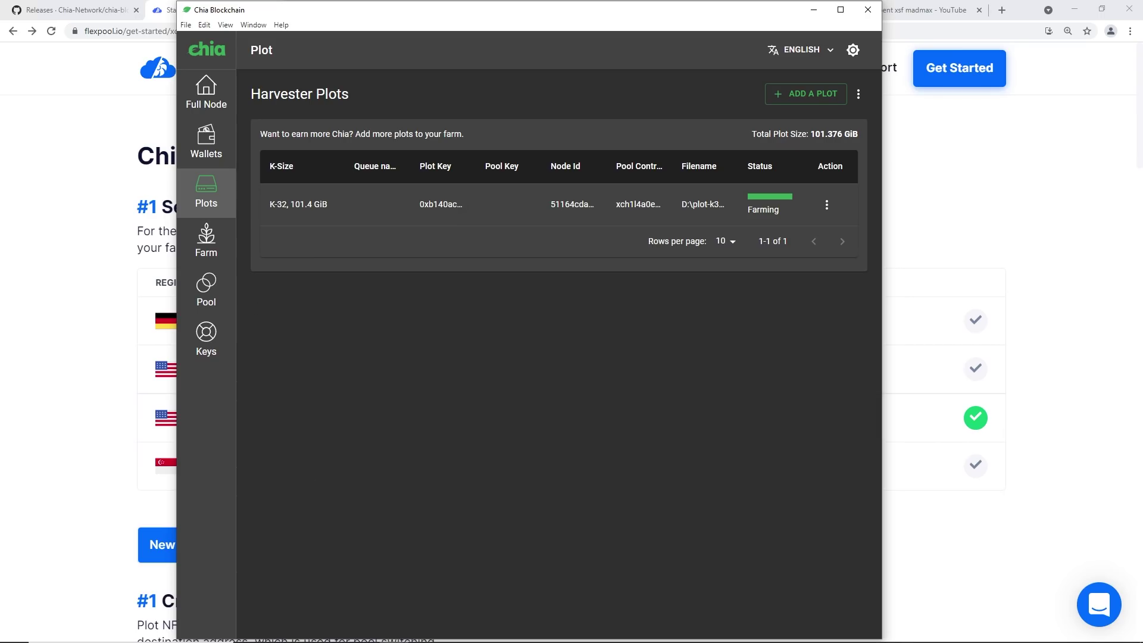
# Check CPU load in Task Manager's Performance tab, then bring Chia back to the front.
pyautogui.click(423, 631)
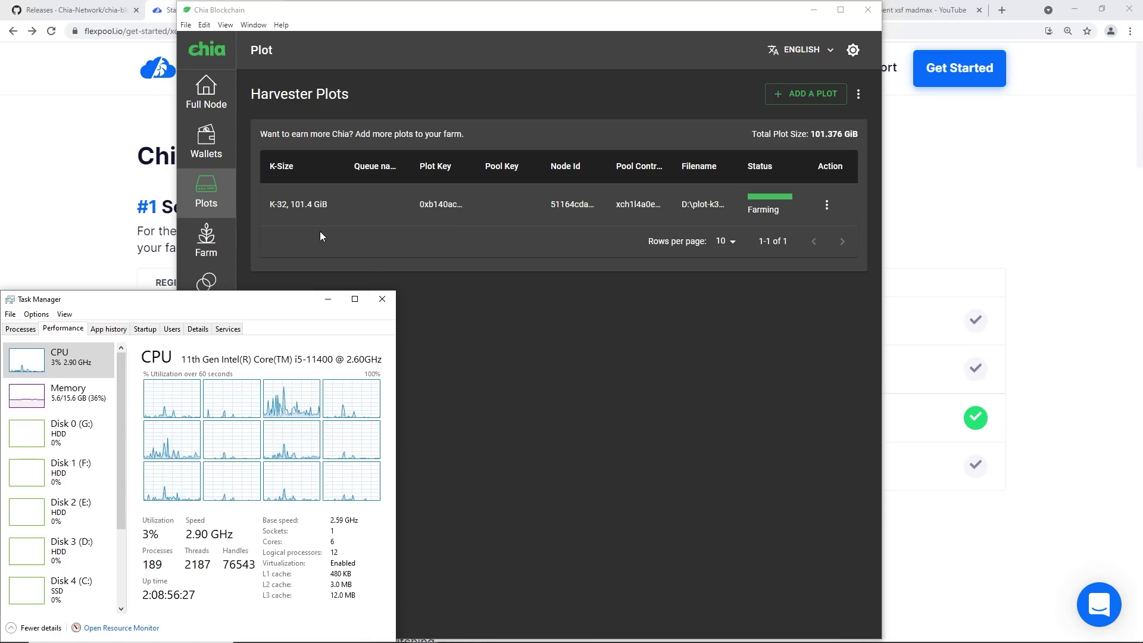
pyautogui.click(329, 17)
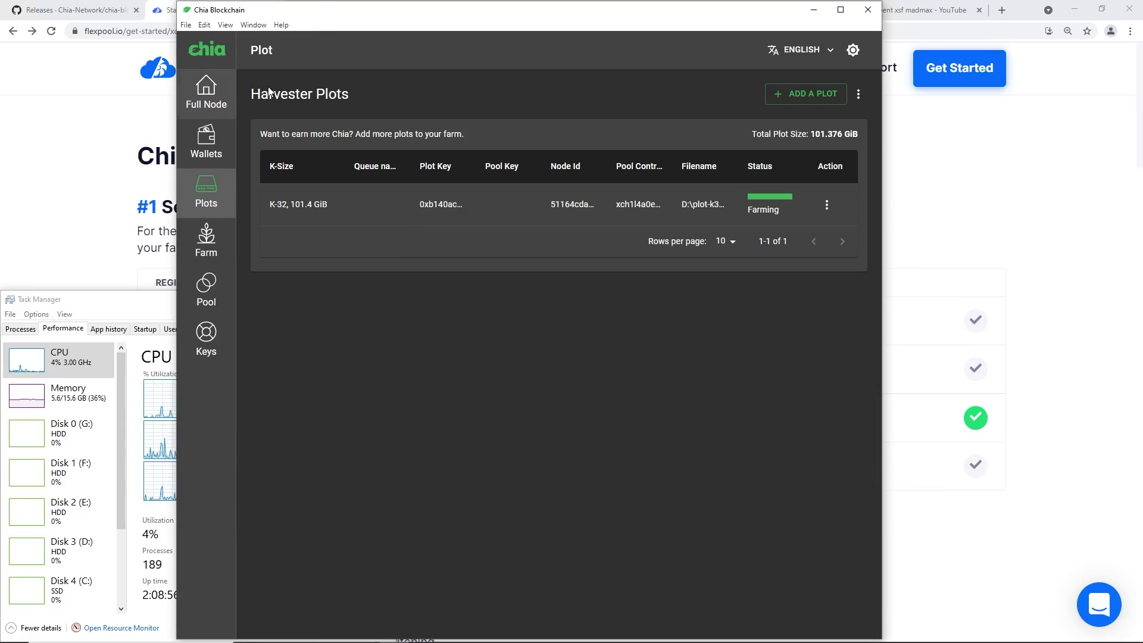
# Cycle through the chia-plotter repo, YouTube results and v0.1.1 releases tabs, then return to Chia.
pyautogui.click(84, 146)
pyautogui.click(605, 10)
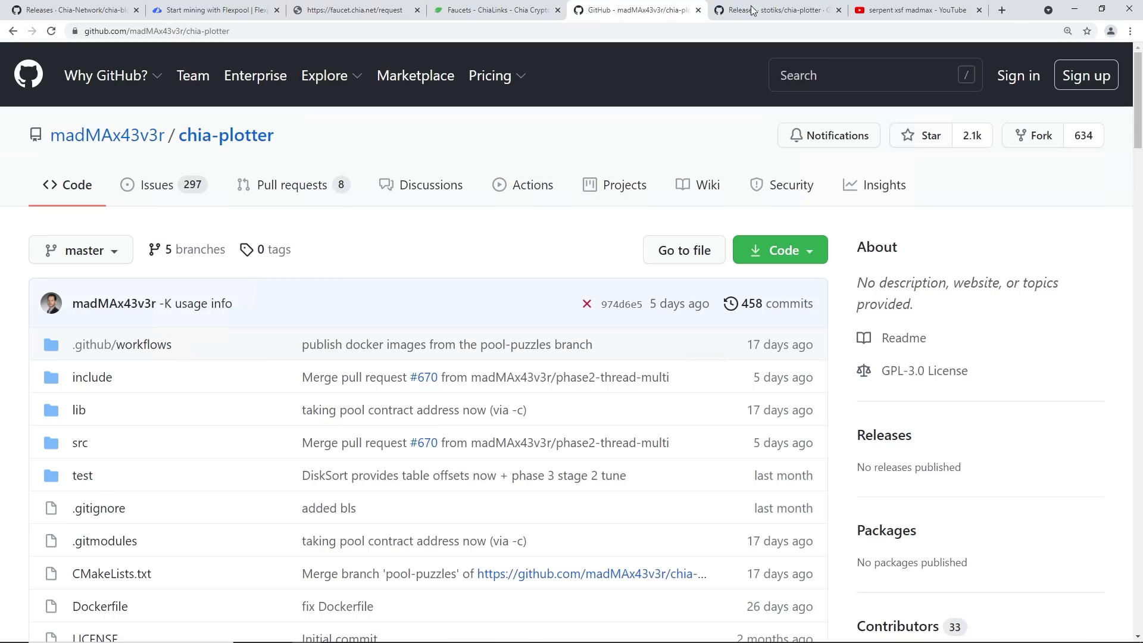
pyautogui.click(753, 10)
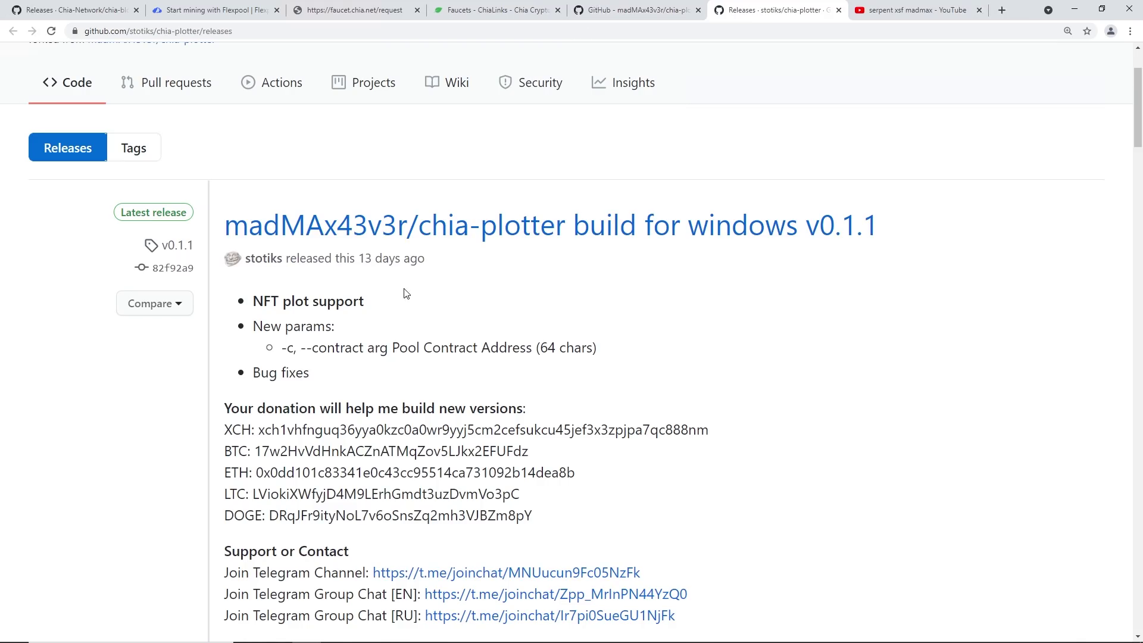
pyautogui.click(908, 12)
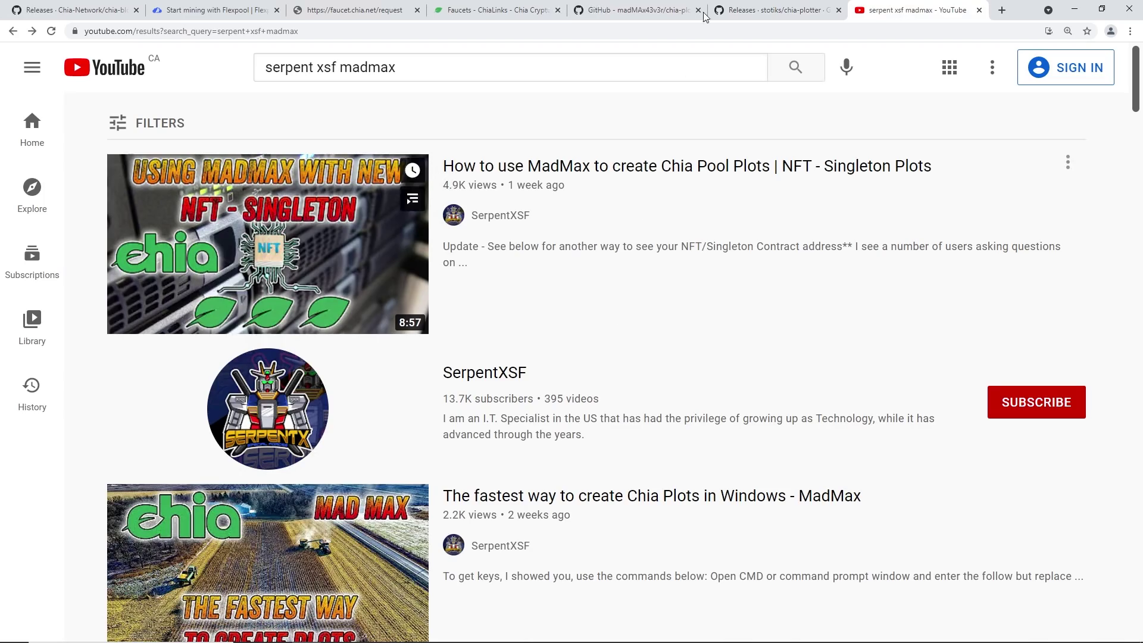
pyautogui.click(747, 11)
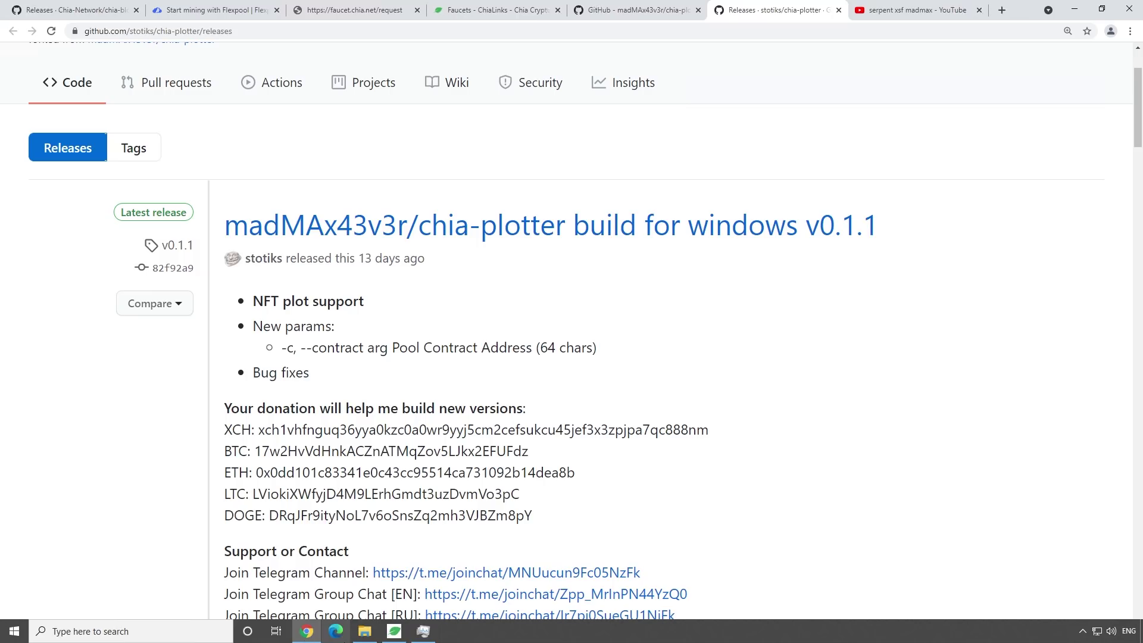
pyautogui.click(394, 631)
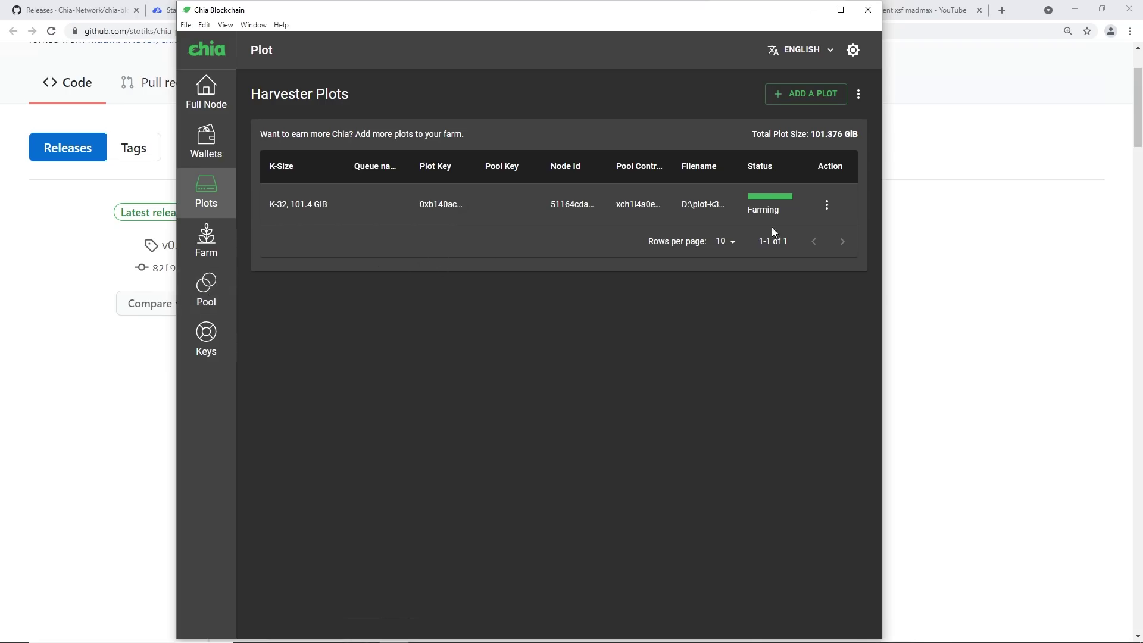
# Confirm on the Pool page that the plot NFT reports 1 plot and 9 points.
pyautogui.click(798, 96)
pyautogui.scroll(-5, 537, 391)
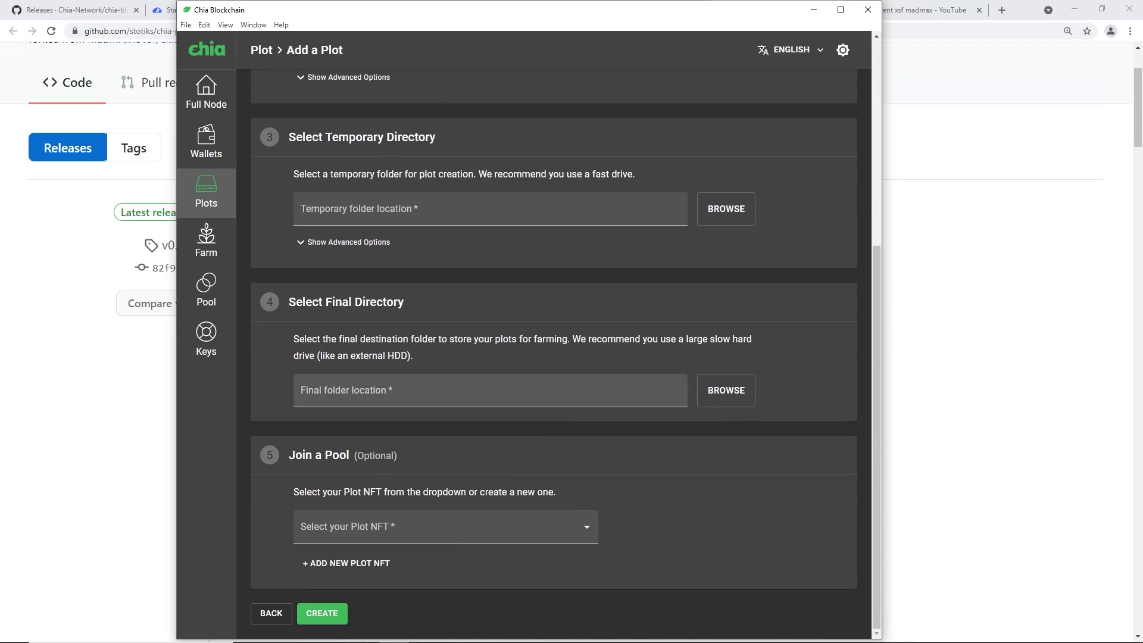
pyautogui.click(215, 301)
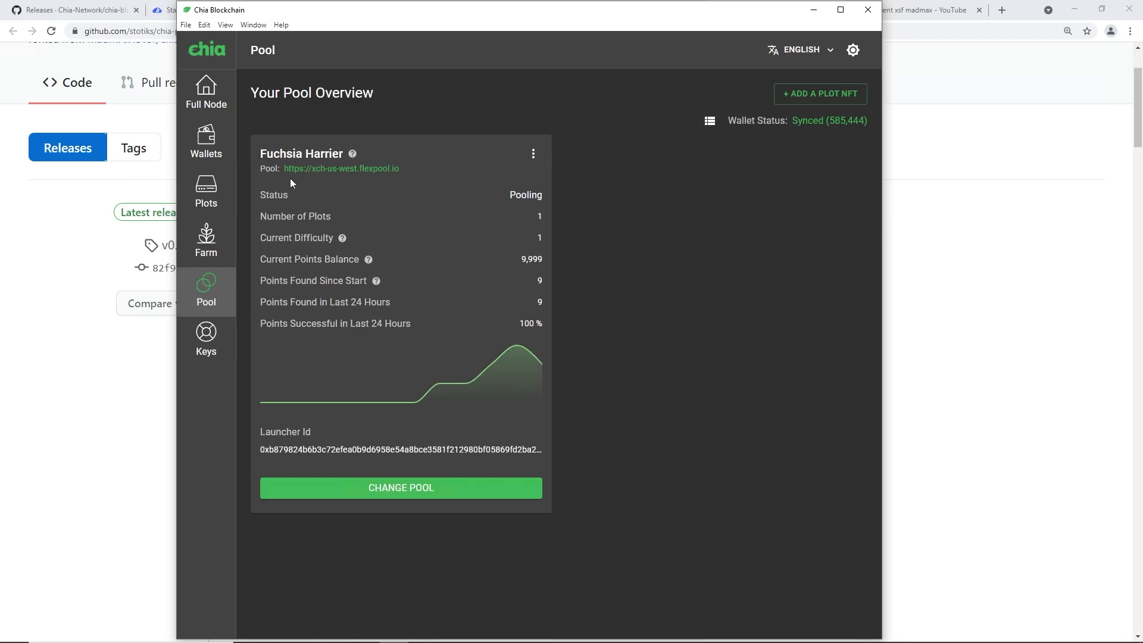
pyautogui.moveTo(260, 221); pyautogui.dragTo(422, 222)
pyautogui.click(421, 223)
# Copy the Fuchsia Harrier plot NFT's one-time pool login link and switch to the browser.
pyautogui.moveTo(494, 375)
pyautogui.click(533, 156)
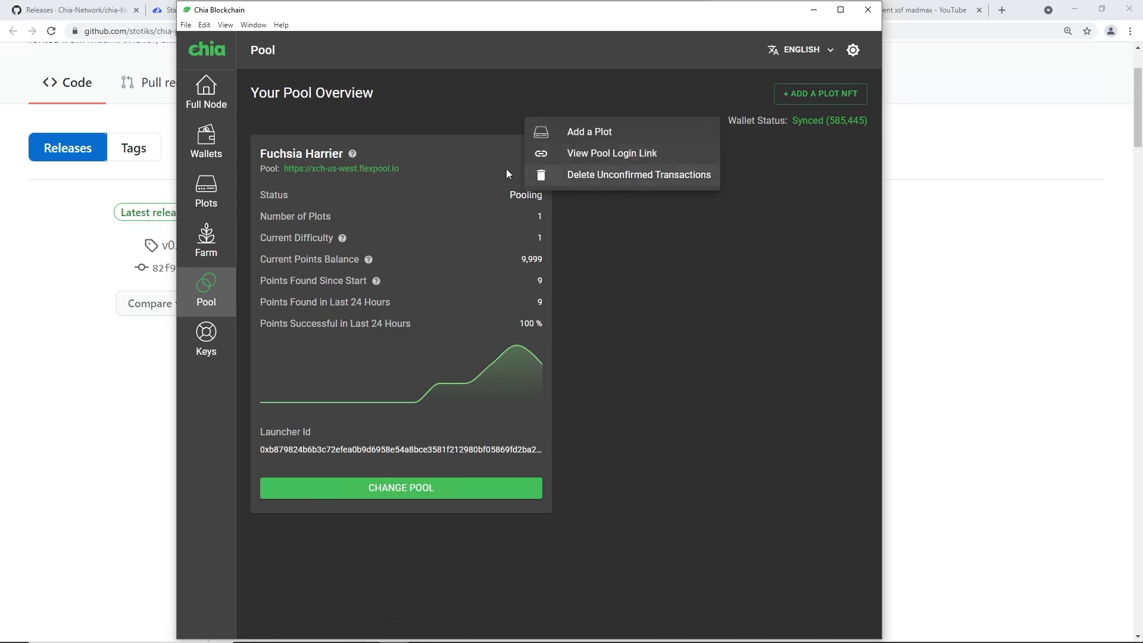
pyautogui.click(523, 158)
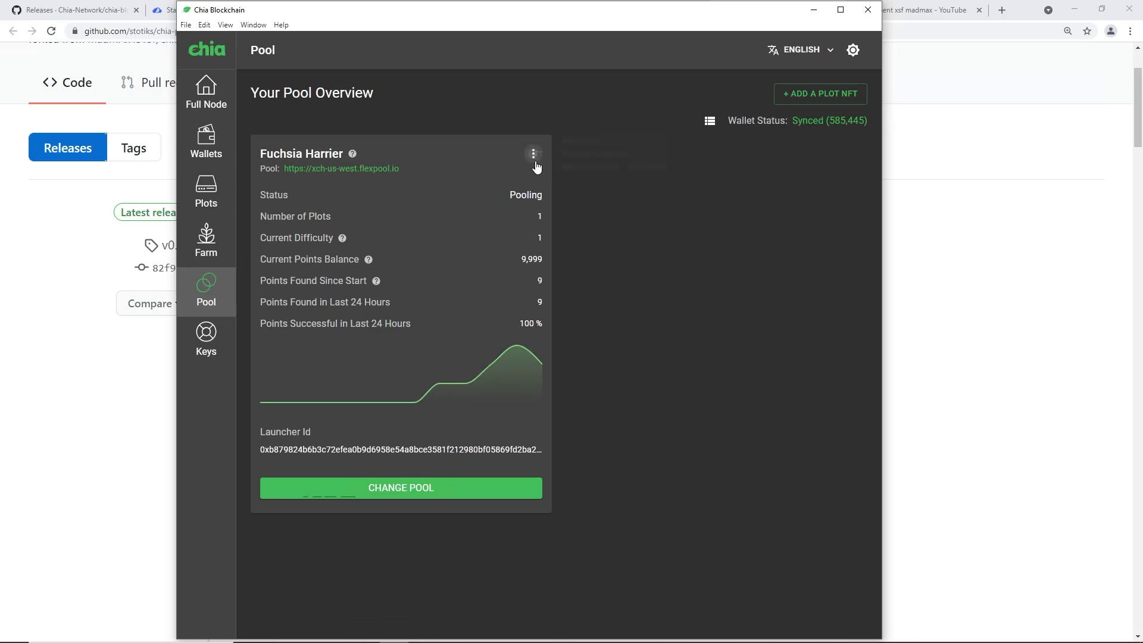
pyautogui.click(533, 156)
pyautogui.click(596, 156)
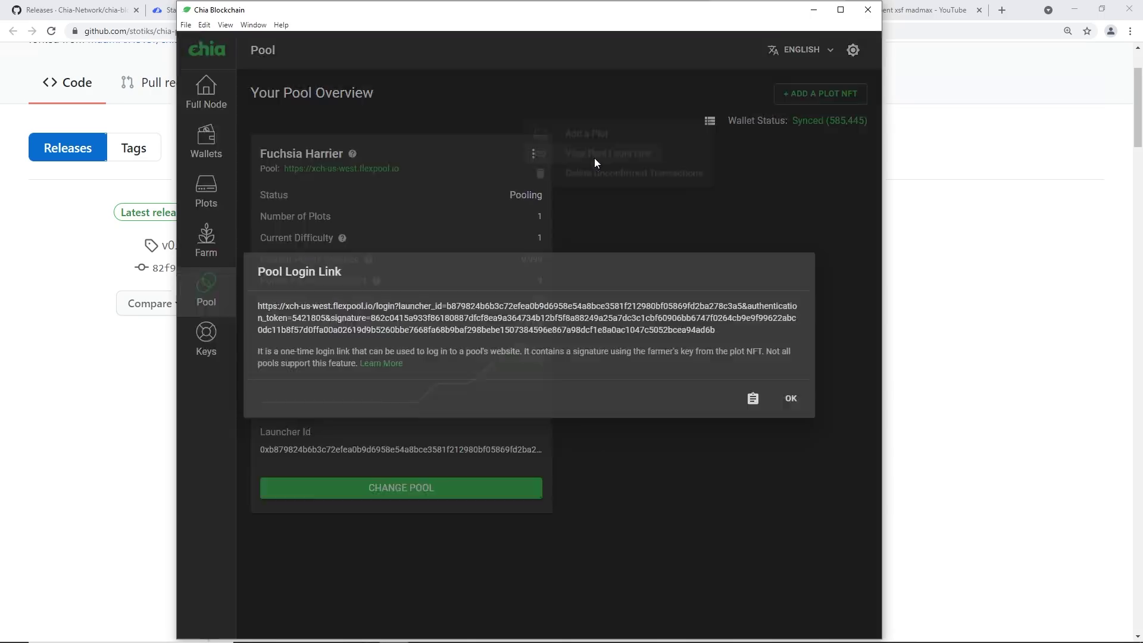
pyautogui.click(753, 400)
pyautogui.click(59, 345)
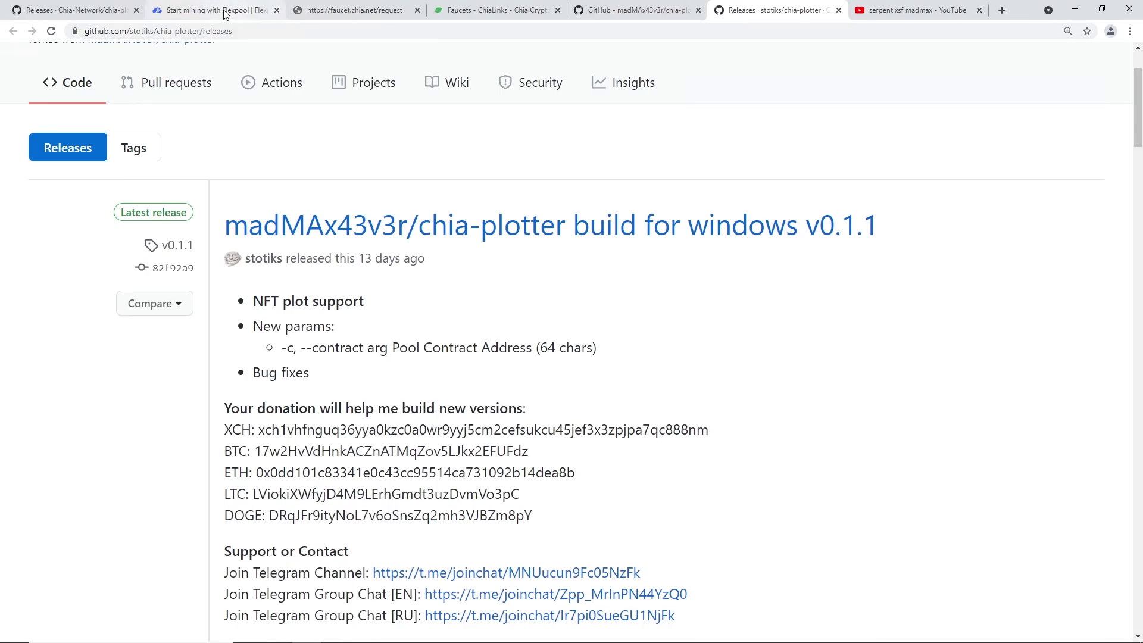
# Paste the pool login link into the Flexpool tab's address bar to load the miner stats.
pyautogui.click(227, 12)
pyautogui.click(212, 30)
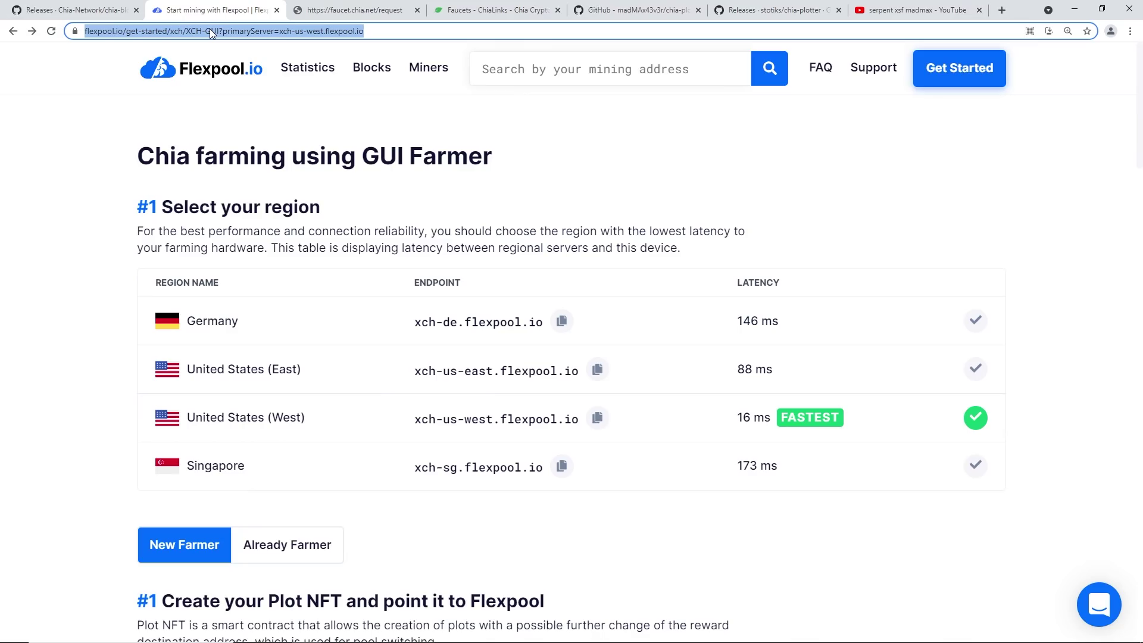
pyautogui.hotkey('ctrl', 'v')
pyautogui.press('Return')
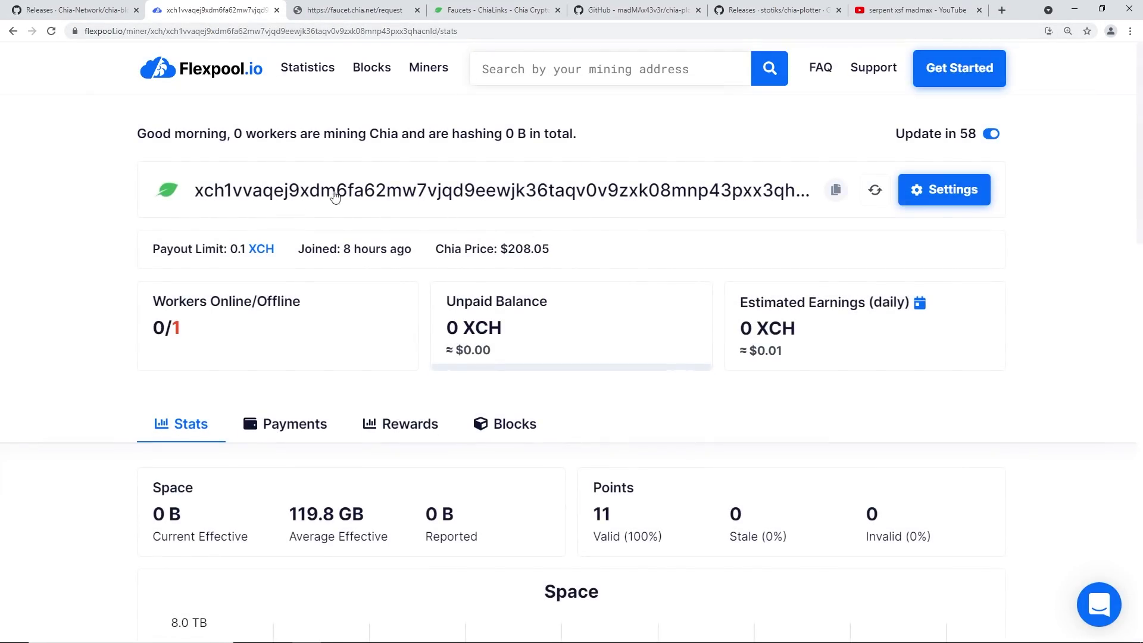
# Scroll through the workers table, Points and Space charts back up to the summary cards.
pyautogui.scroll(-5, 601, 359)
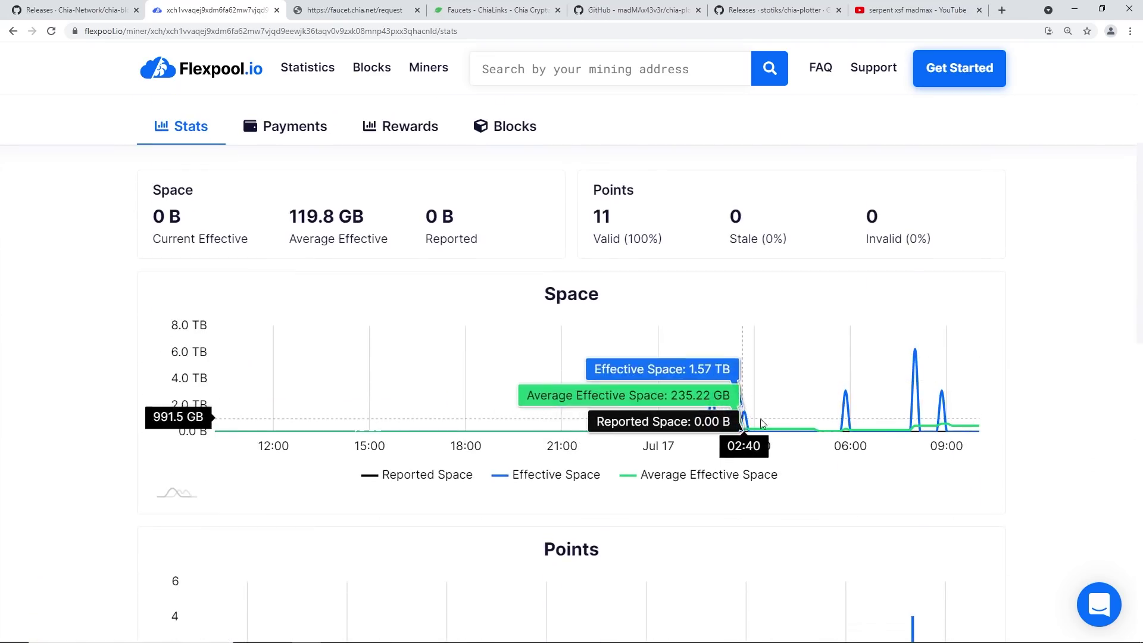
pyautogui.scroll(-4, 619, 417)
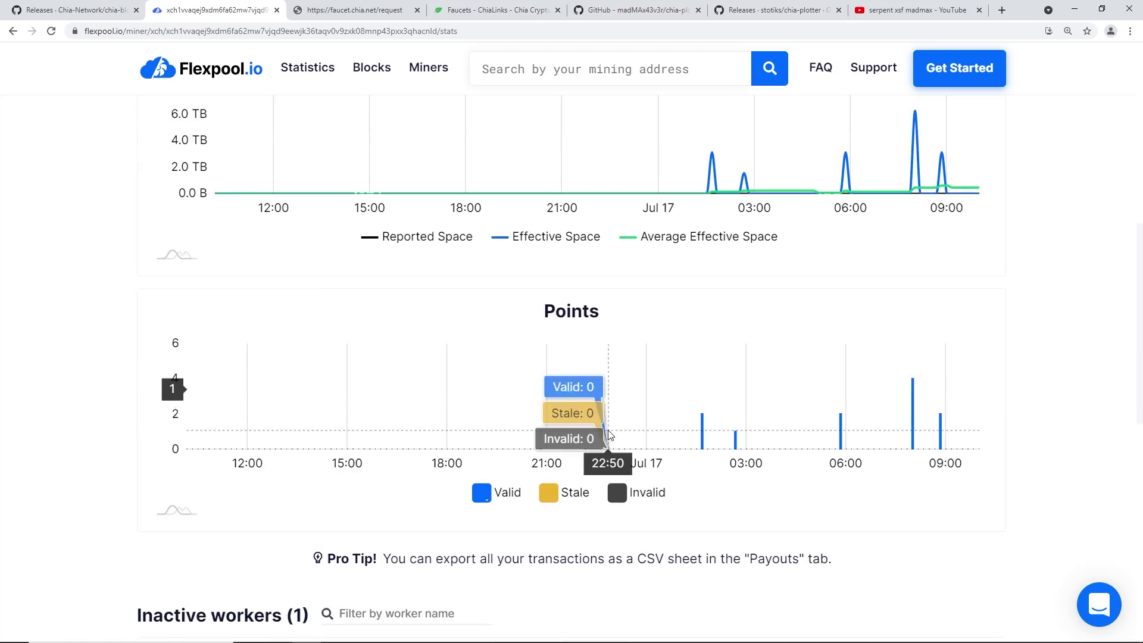
pyautogui.scroll(-3, 650, 399)
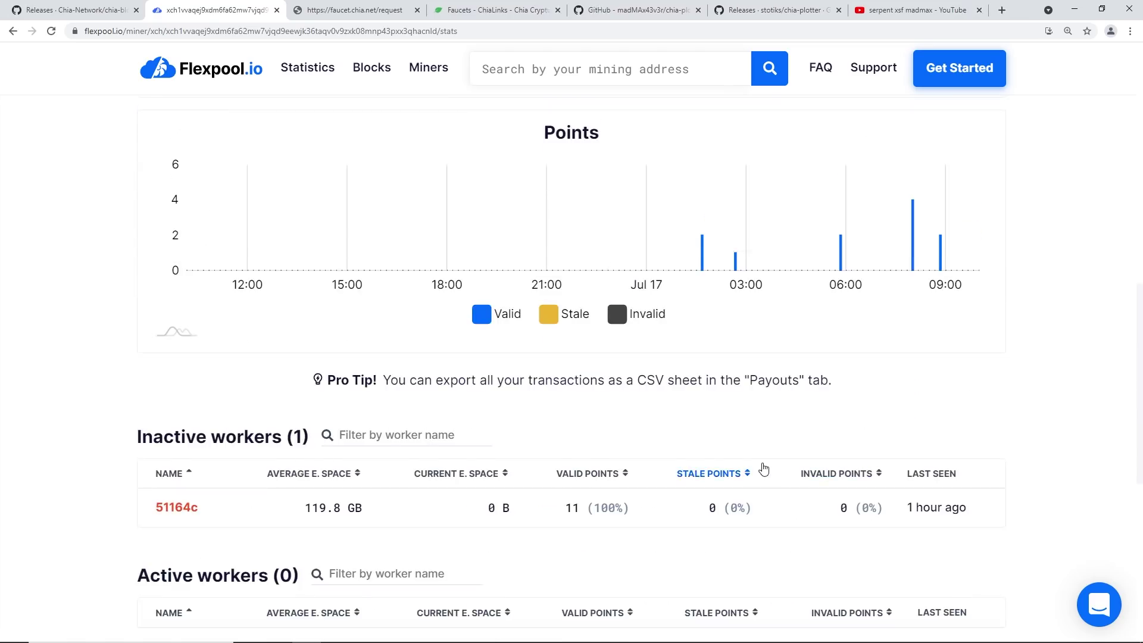
pyautogui.scroll(-4, 763, 469)
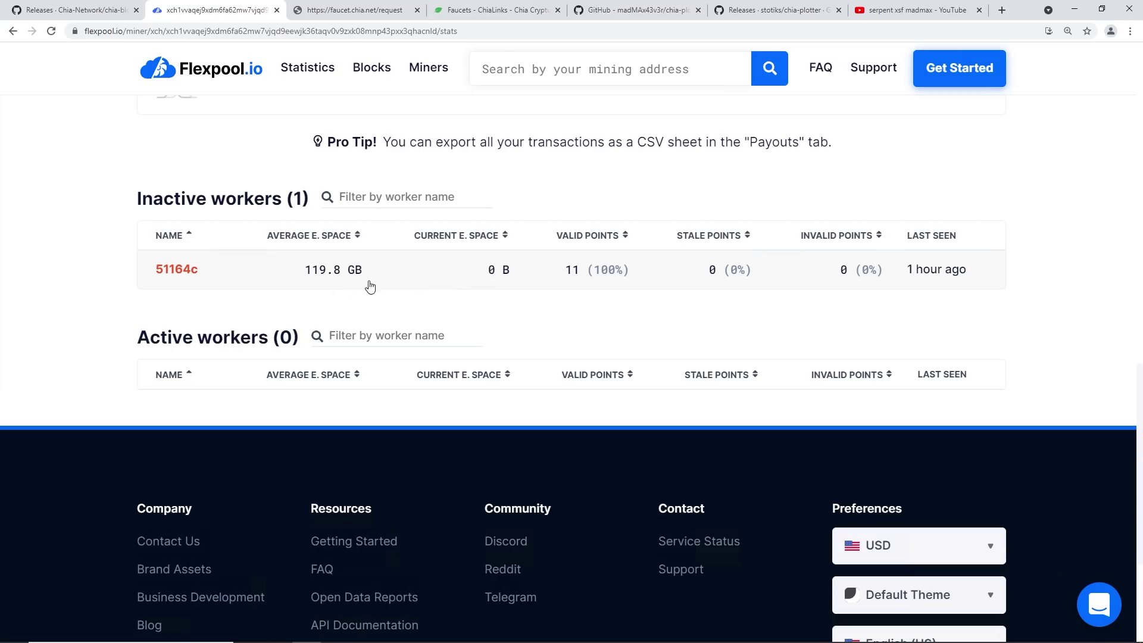
pyautogui.scroll(1, 179, 304)
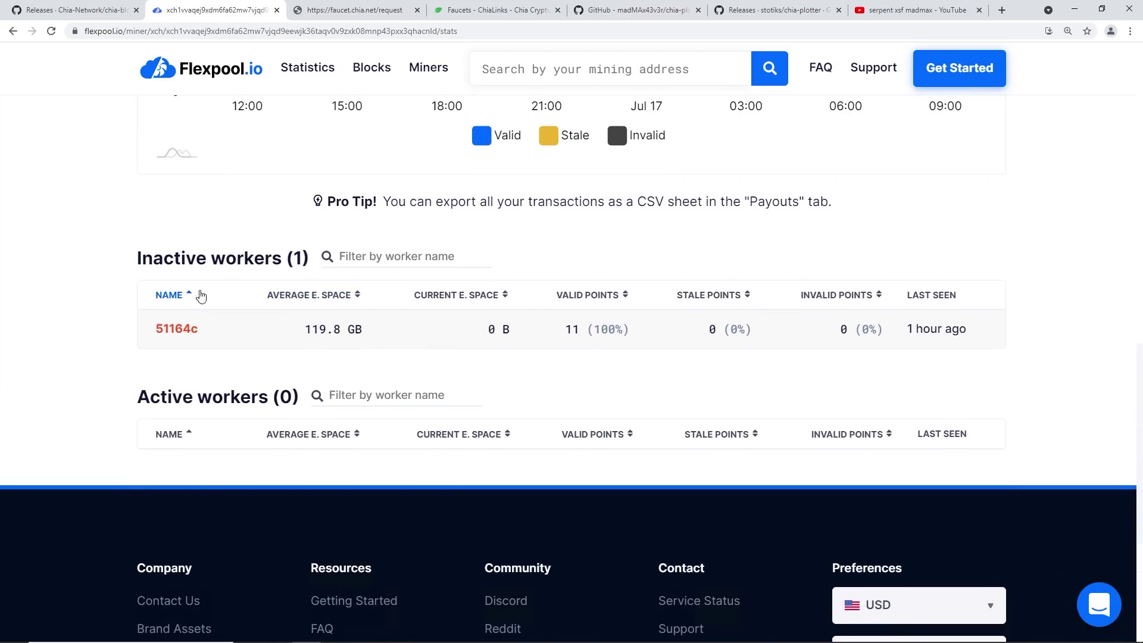
pyautogui.scroll(5, 287, 283)
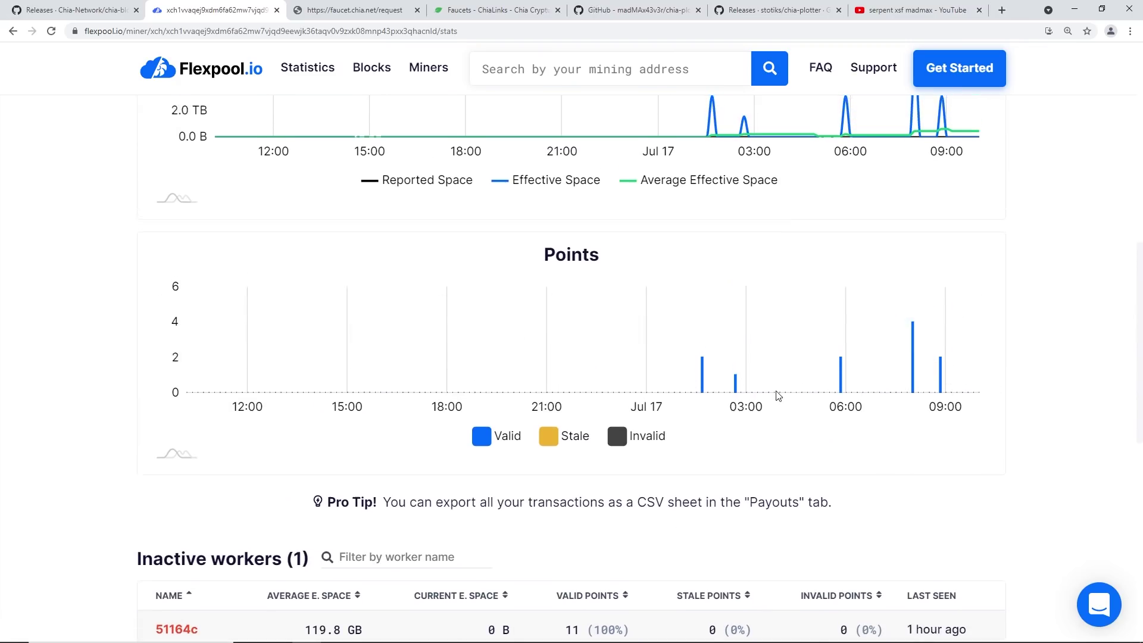
pyautogui.scroll(4, 744, 336)
pyautogui.scroll(2, 714, 346)
pyautogui.scroll(-3, 685, 476)
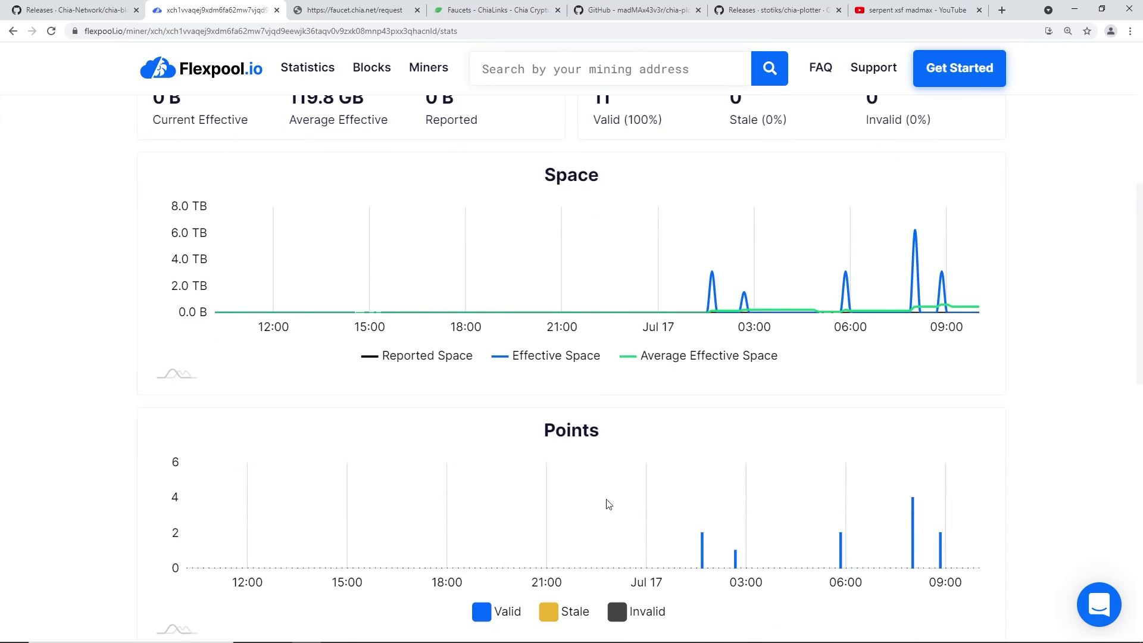
pyautogui.scroll(2, 635, 489)
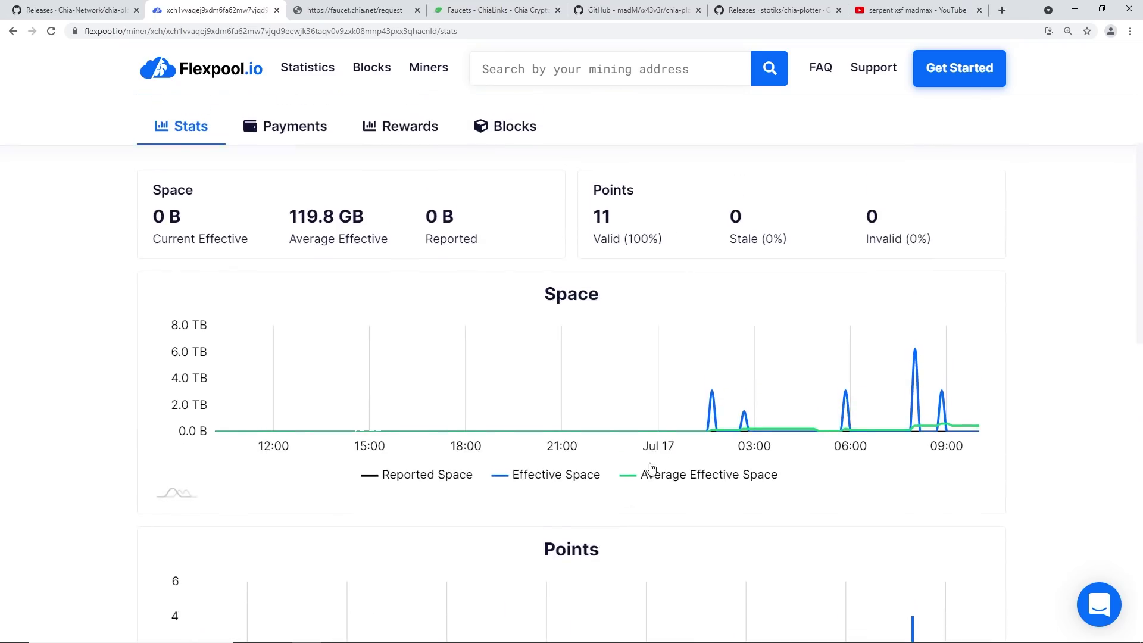
pyautogui.scroll(5, 684, 447)
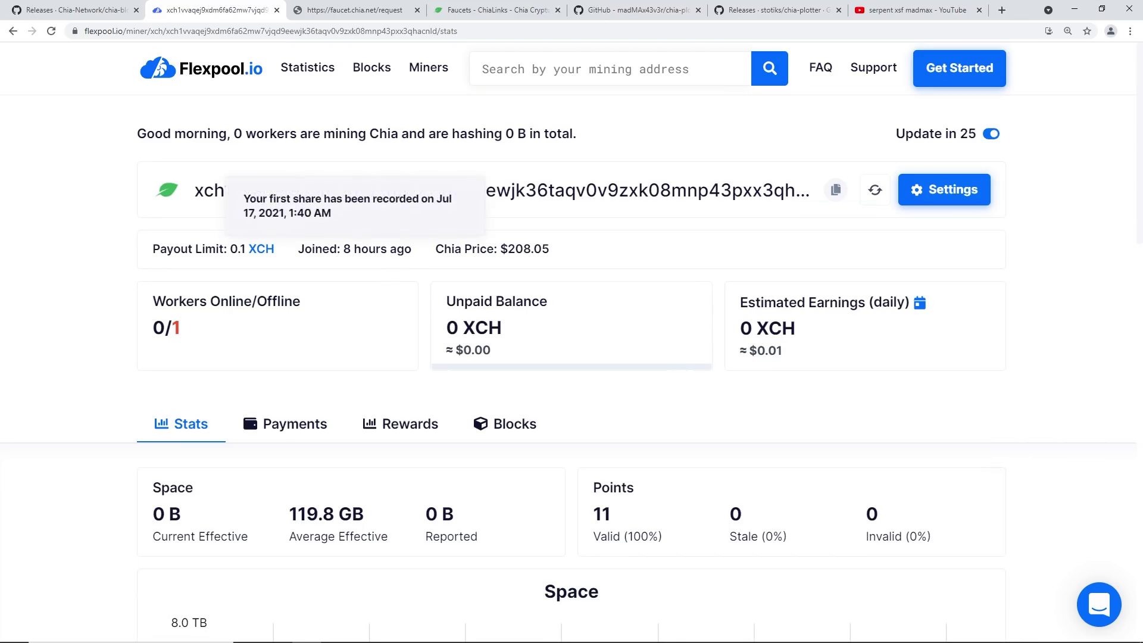
# Bring Chia Blockchain back to the front and dismiss the pool login link dialog.
pyautogui.moveTo(497, 641)
pyautogui.click(394, 631)
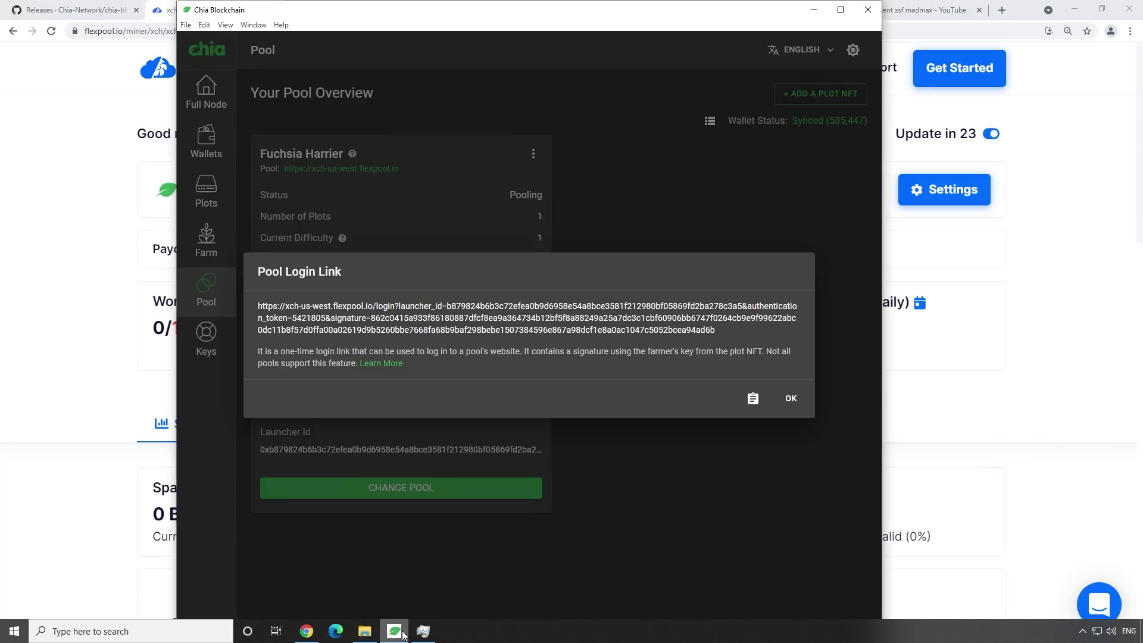
pyautogui.click(791, 398)
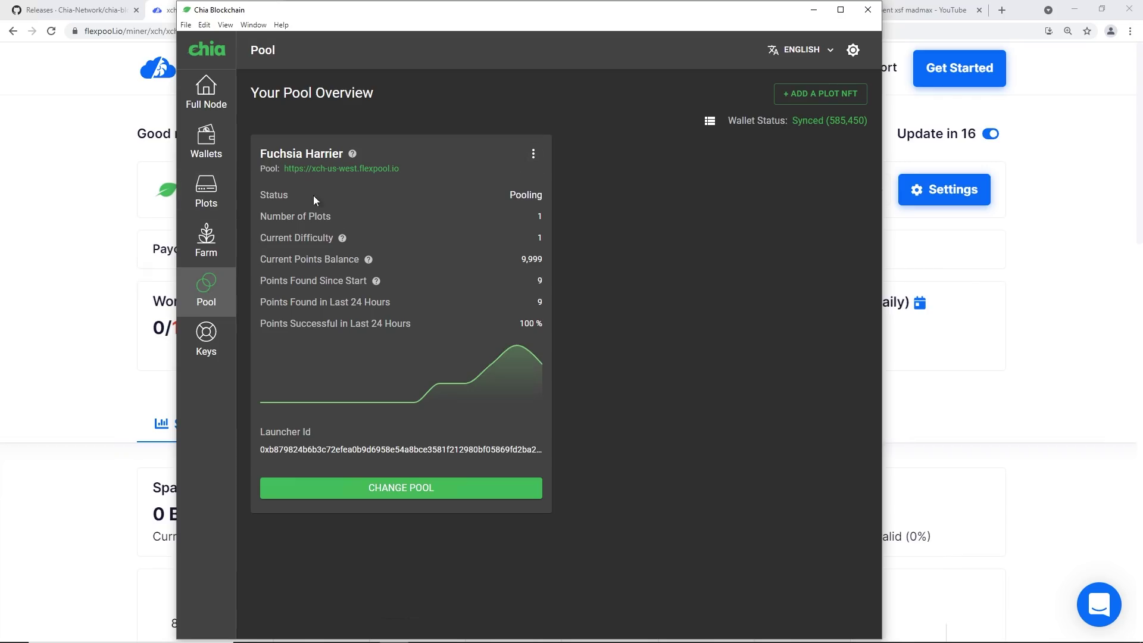
pyautogui.moveTo(545, 216); pyautogui.dragTo(520, 215)
pyautogui.click(388, 219)
# Via the plot NFT card's Add a Plot option, pick Fuchsia Harrier under Join a Pool.
pyautogui.click(534, 154)
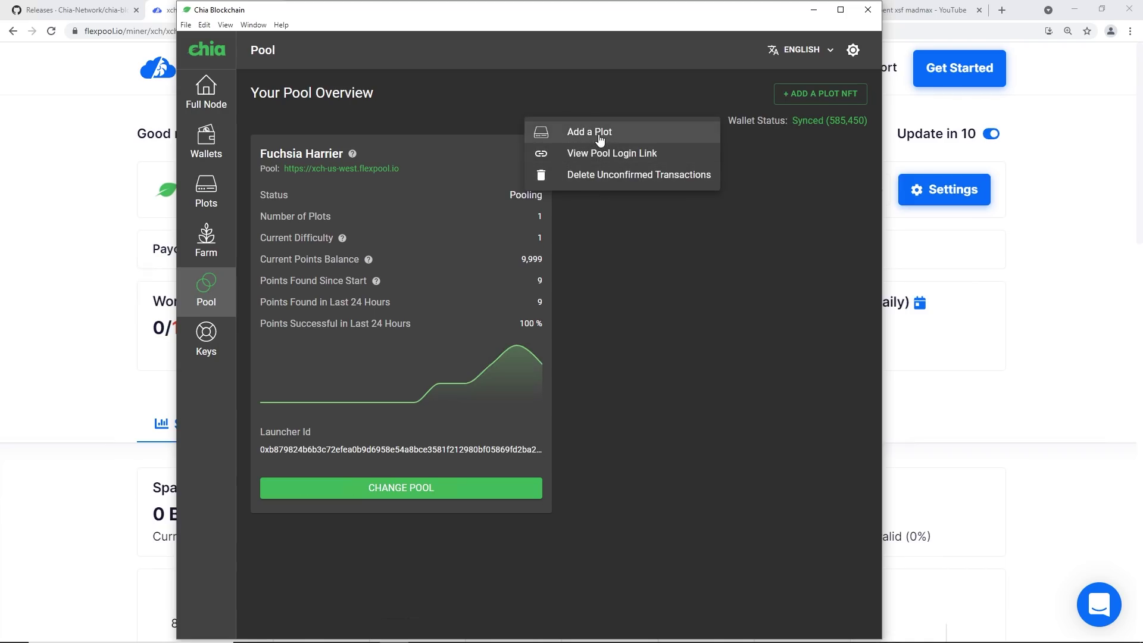
pyautogui.click(600, 136)
pyautogui.scroll(-5, 497, 427)
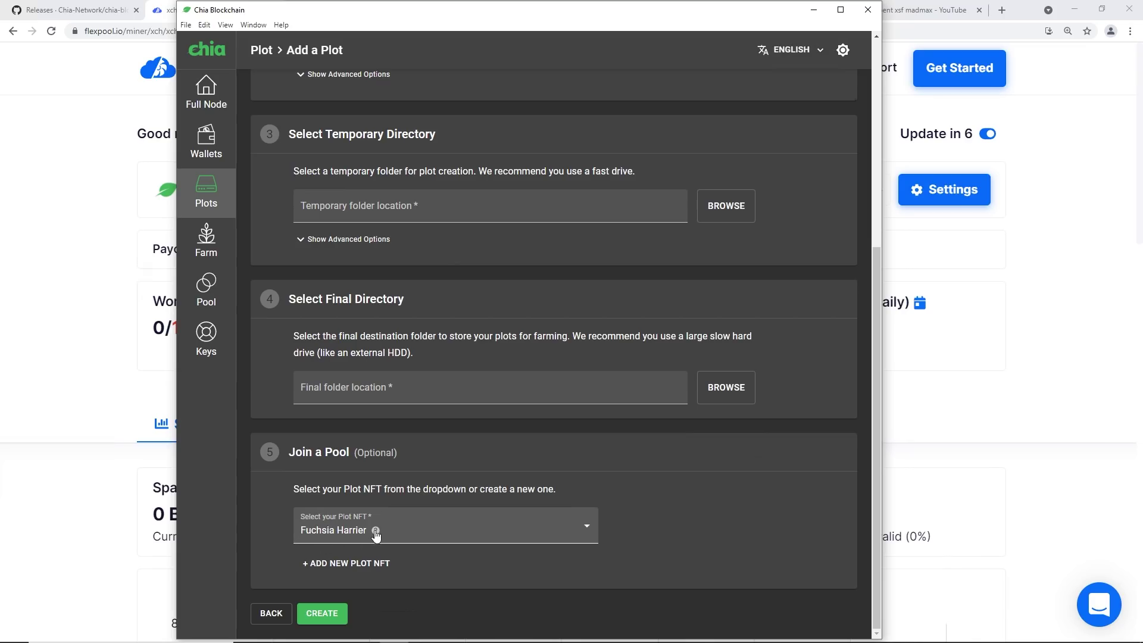
pyautogui.click(331, 538)
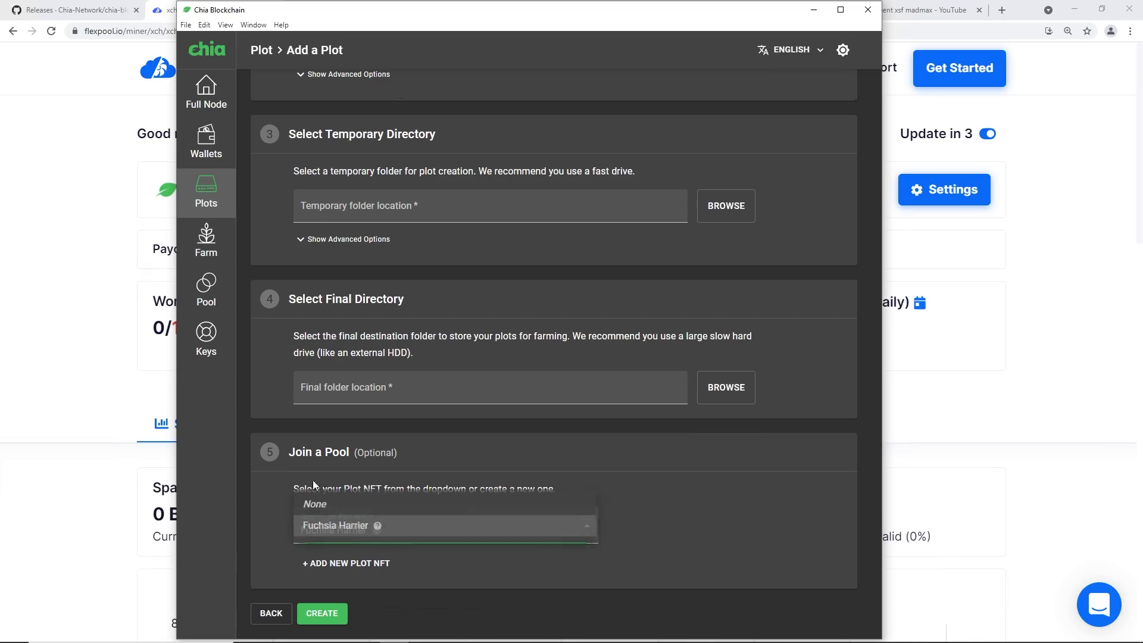
pyautogui.click(333, 528)
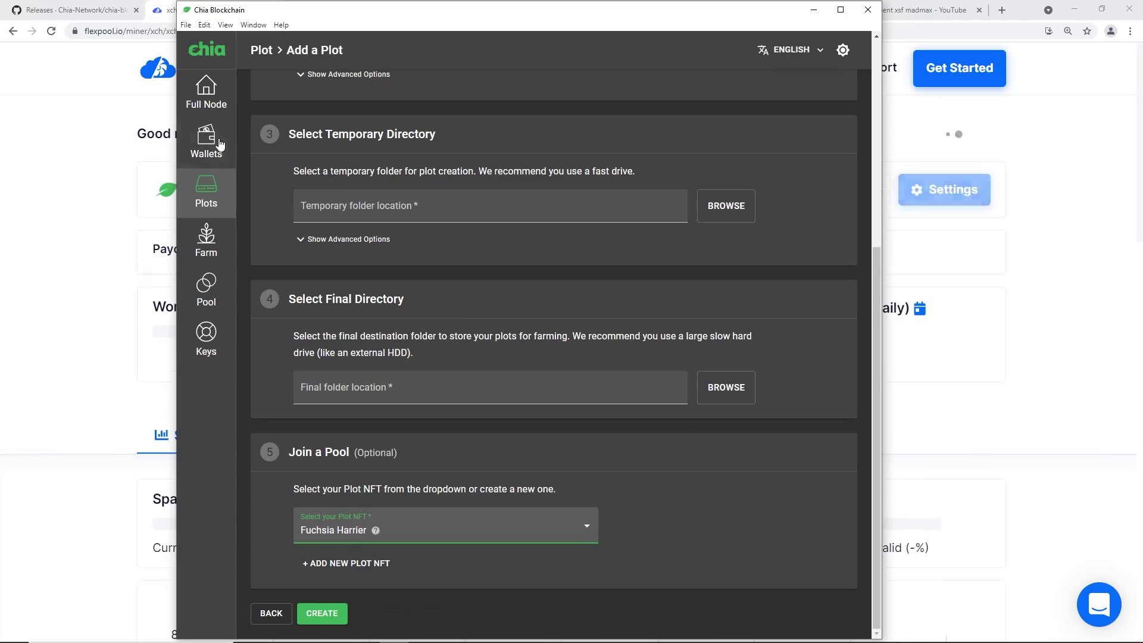
pyautogui.click(269, 613)
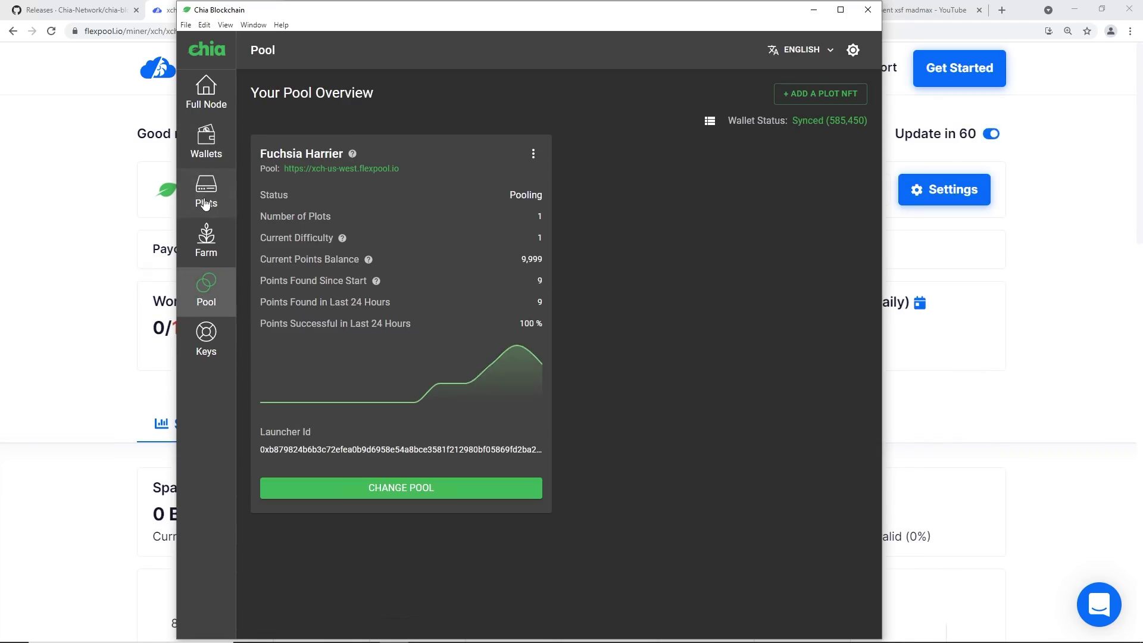
# Start a new plot from Plots, confirm Fuchsia Harrier as its pool NFT, and return to Pool.
pyautogui.click(204, 193)
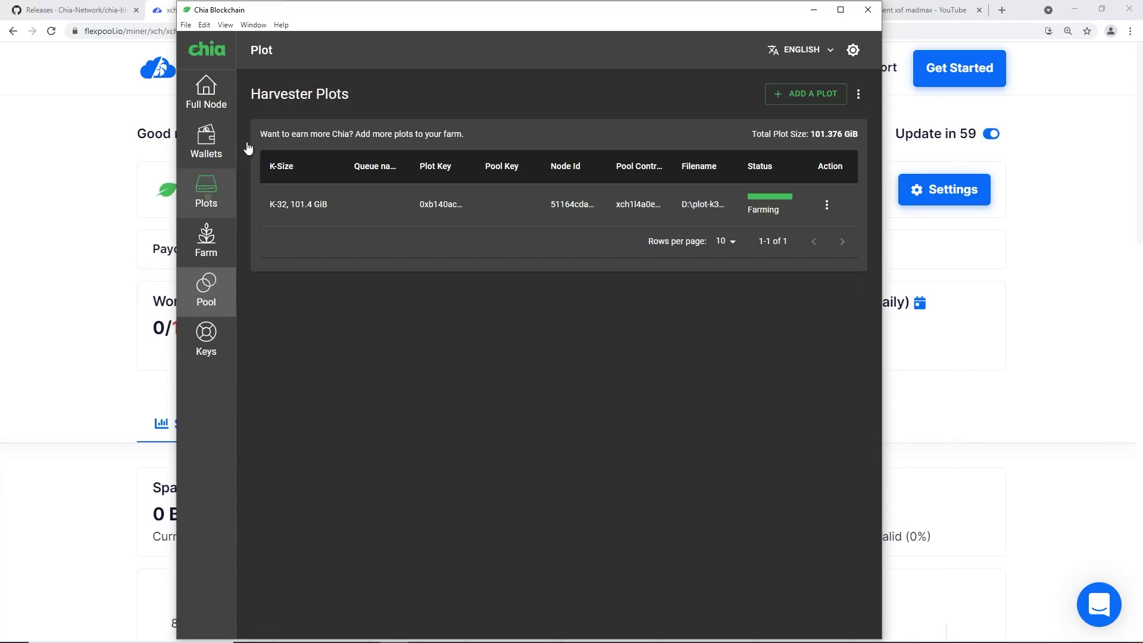
pyautogui.click(793, 94)
pyautogui.scroll(-5, 362, 387)
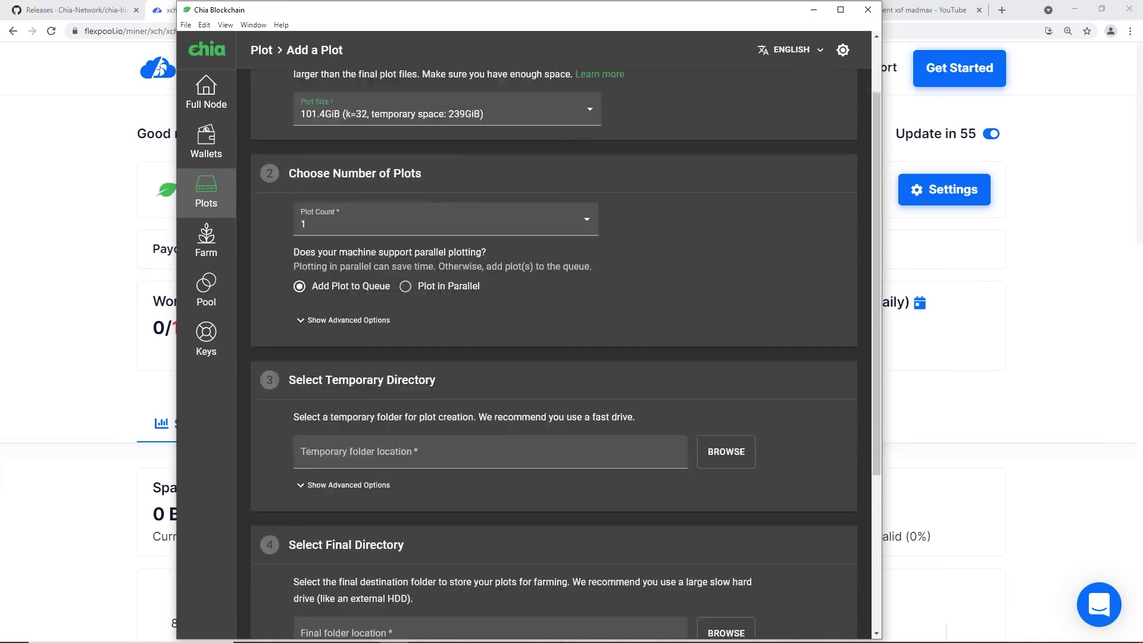
pyautogui.click(365, 535)
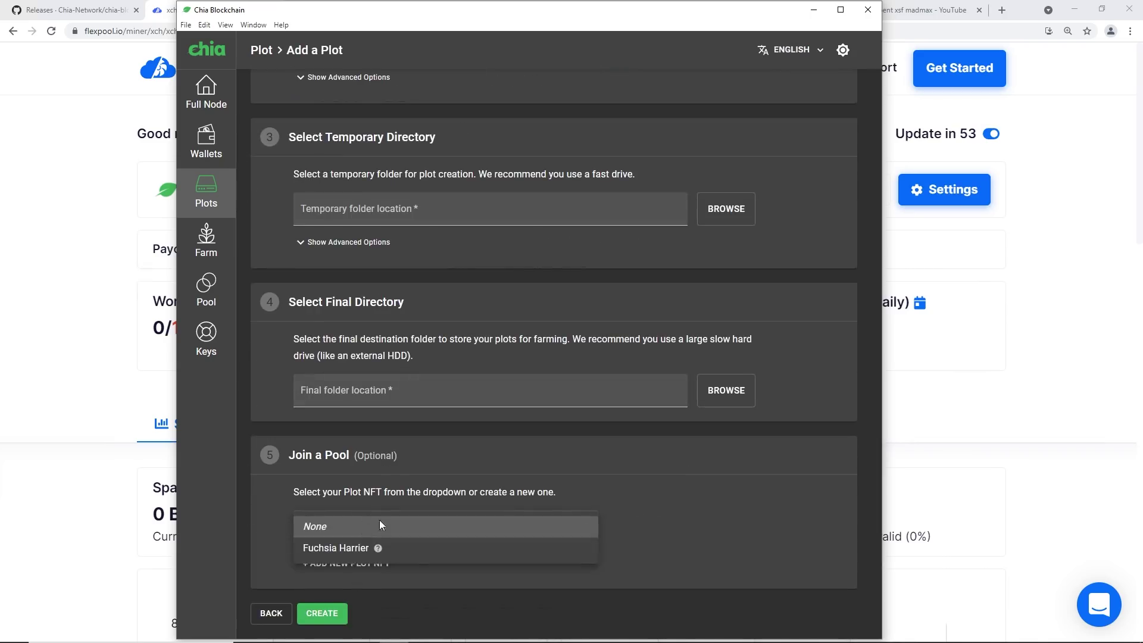
pyautogui.click(374, 544)
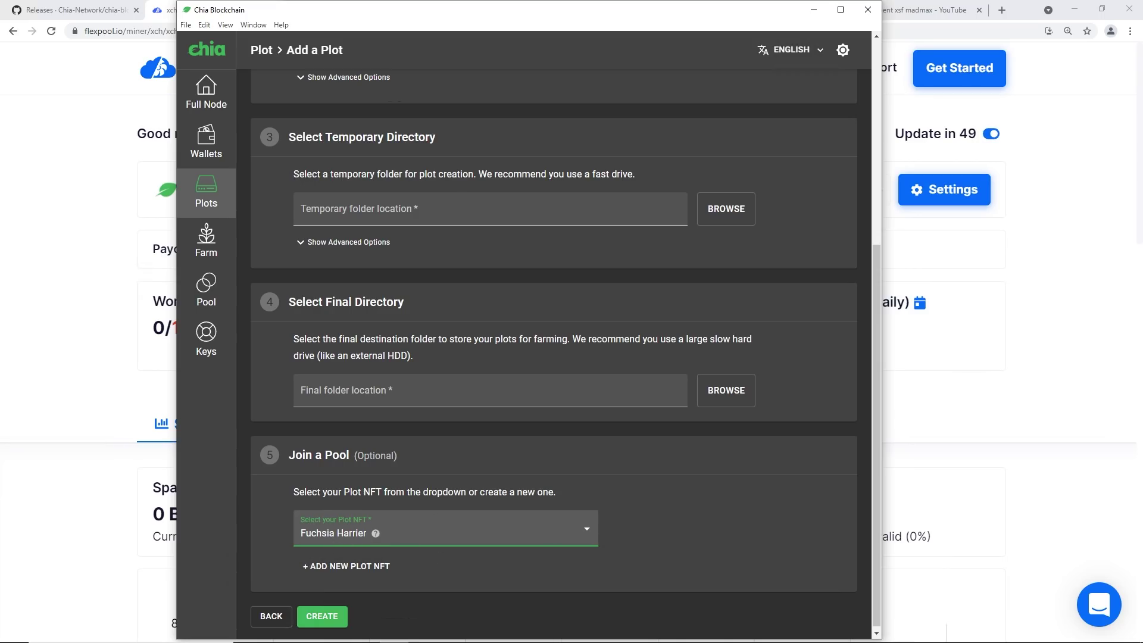
pyautogui.scroll(5, 410, 410)
pyautogui.click(204, 291)
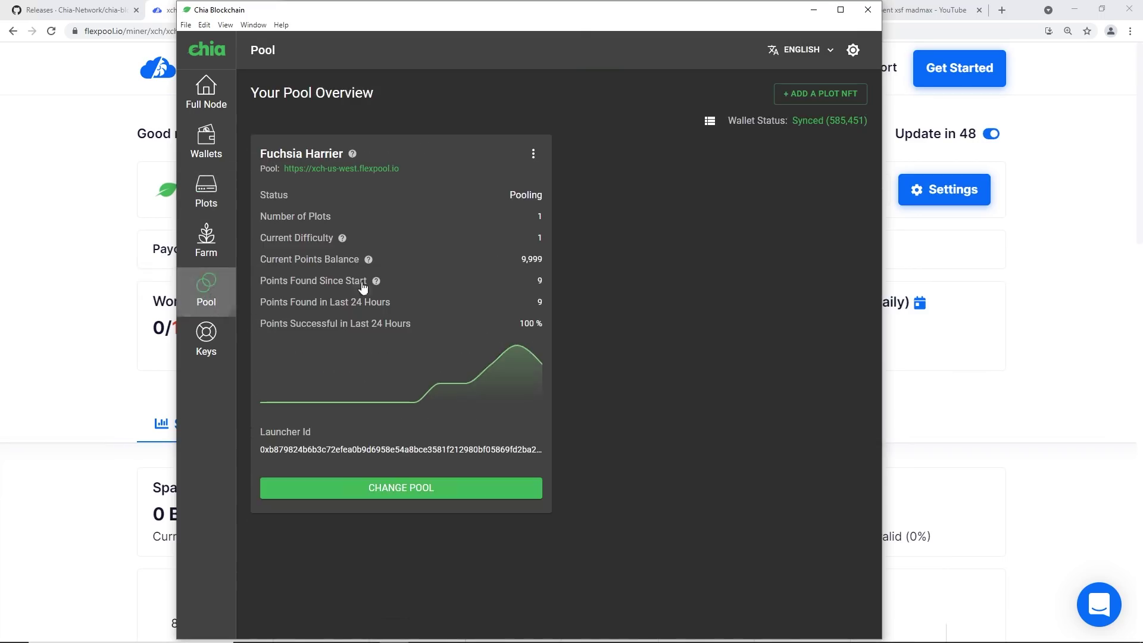
# Check Full Node sync, wallet balance and pool status, then highlight Flexpool's XCH pool launch post.
pyautogui.click(218, 102)
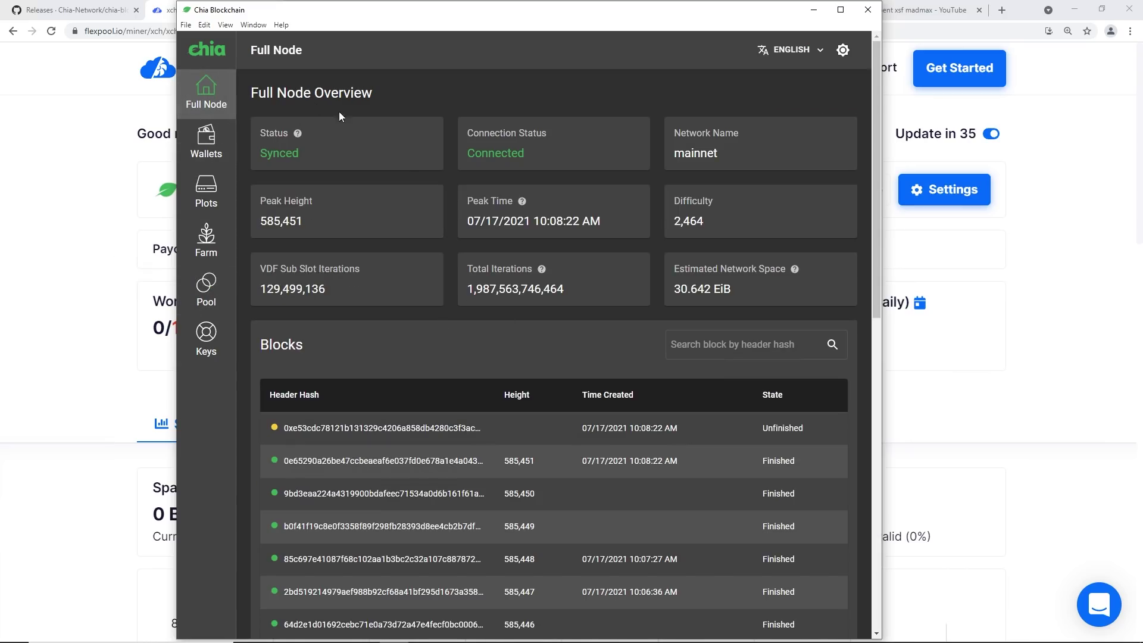
pyautogui.click(209, 146)
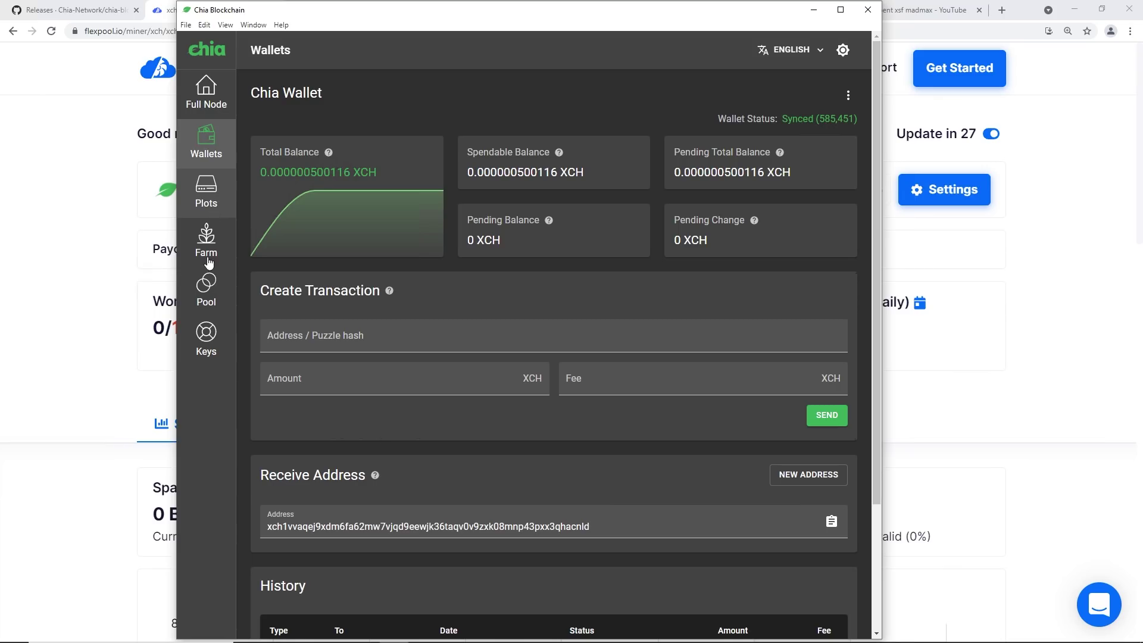
pyautogui.click(206, 291)
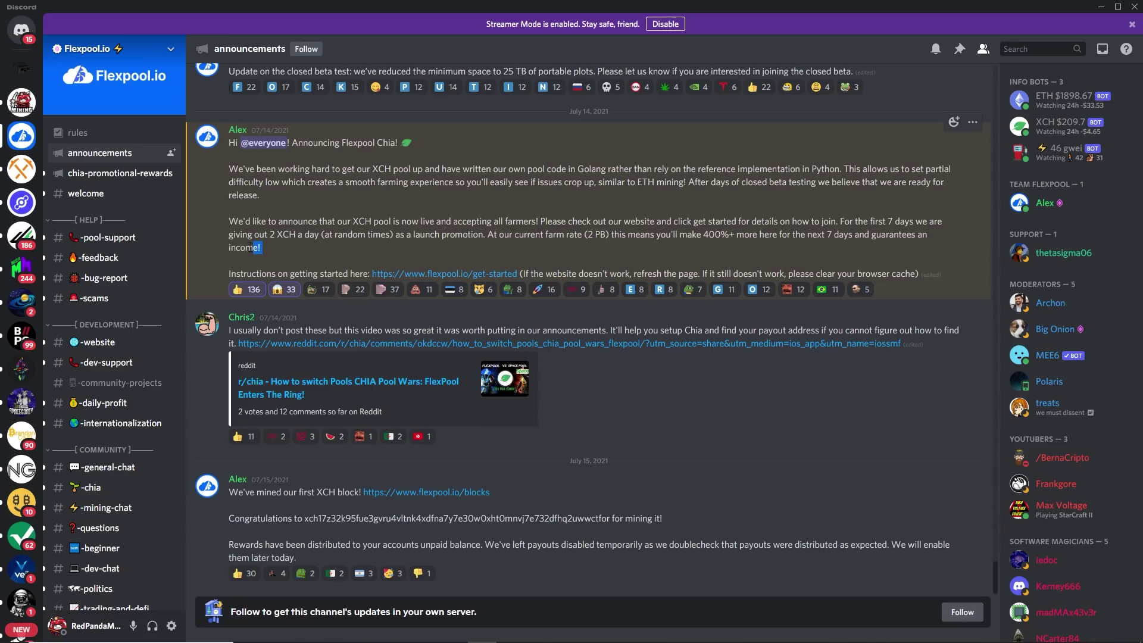
pyautogui.tripleClick(227, 220)
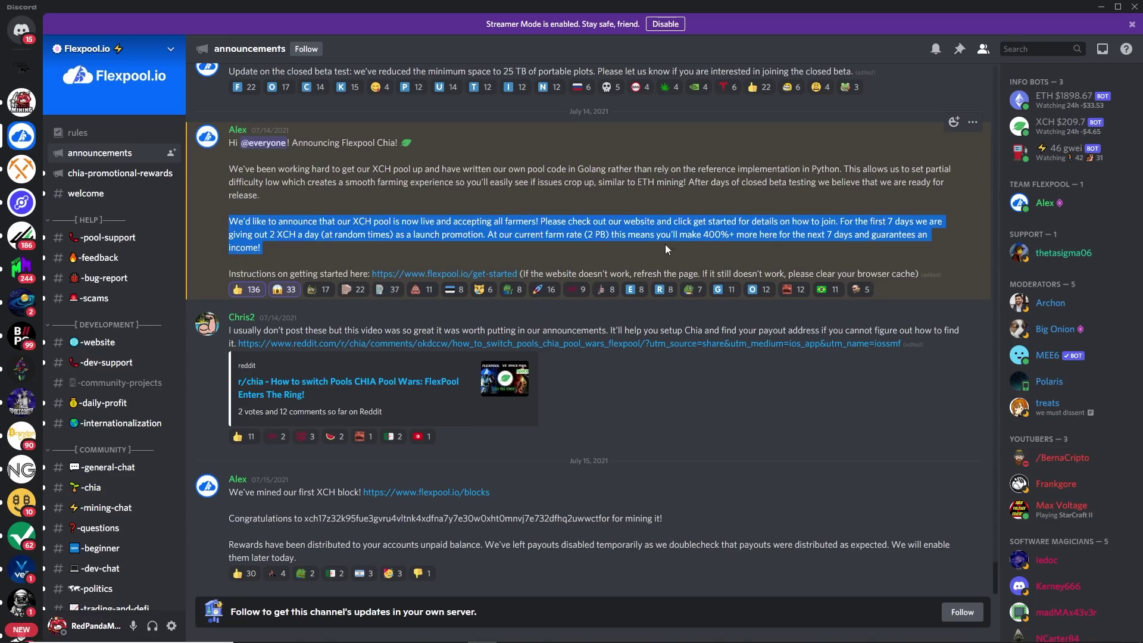
pyautogui.moveTo(839, 221); pyautogui.dragTo(941, 221)
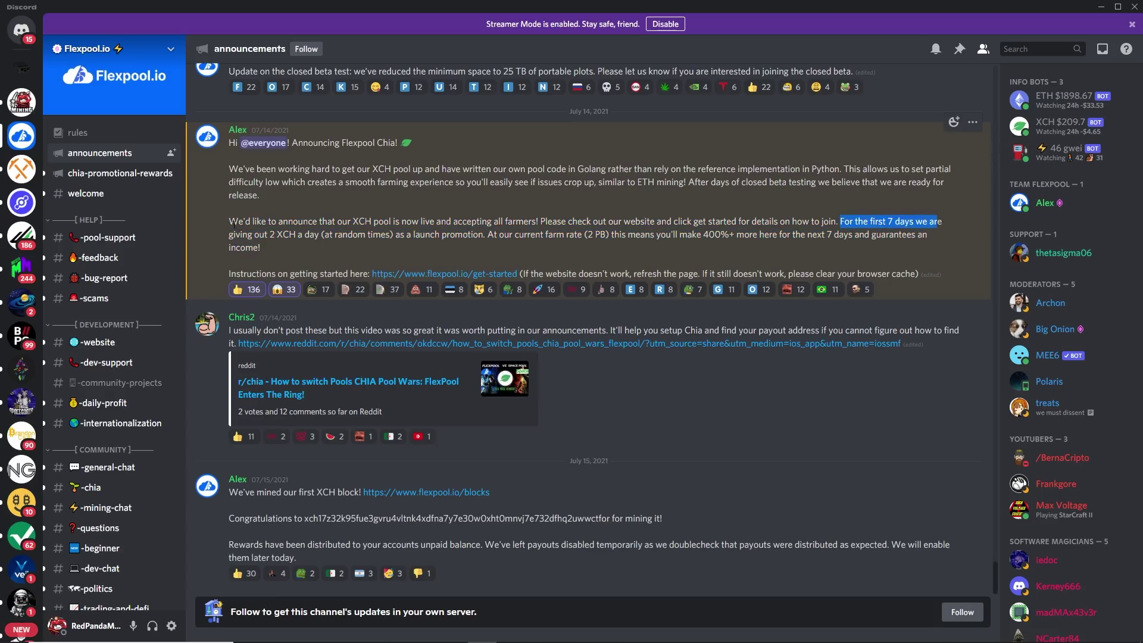
pyautogui.moveTo(255, 235); pyautogui.dragTo(600, 238)
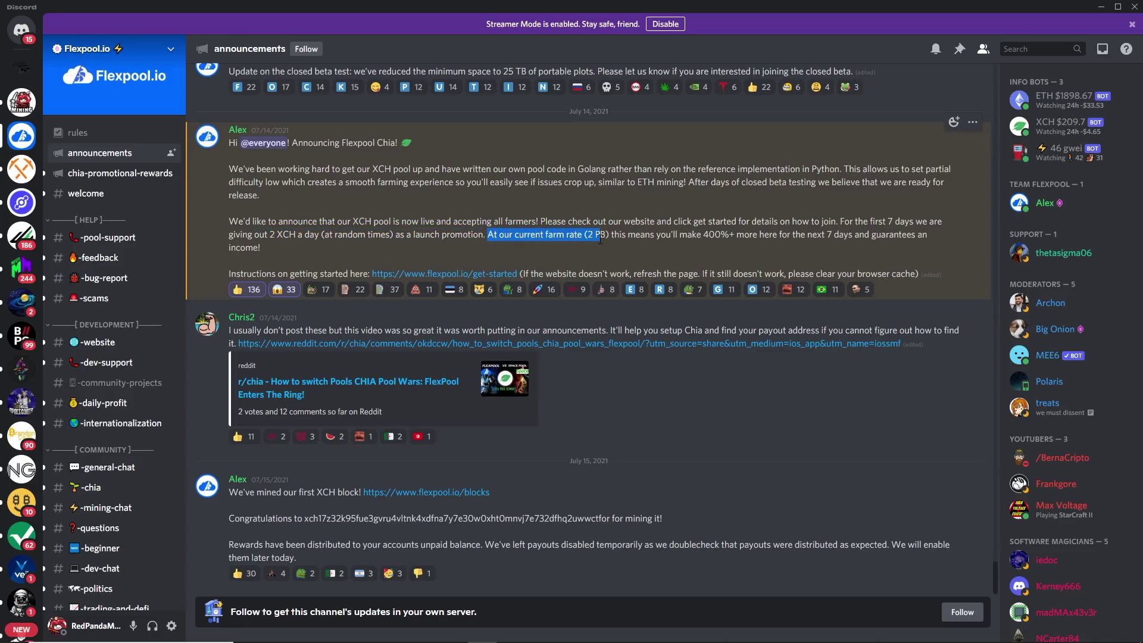
pyautogui.click(610, 233)
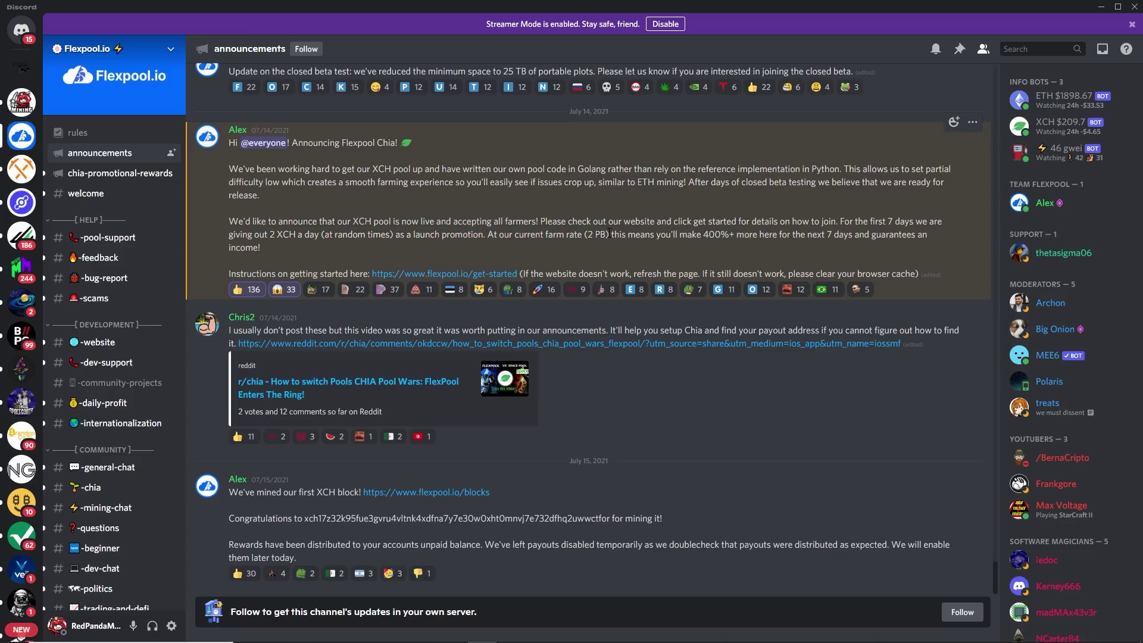
pyautogui.moveTo(612, 235); pyautogui.dragTo(523, 242)
# Minimize Discord, visit Full Node, Plots, Pool and Plots in Chia, then open Keys.
pyautogui.click(413, 256)
pyautogui.click(1103, 7)
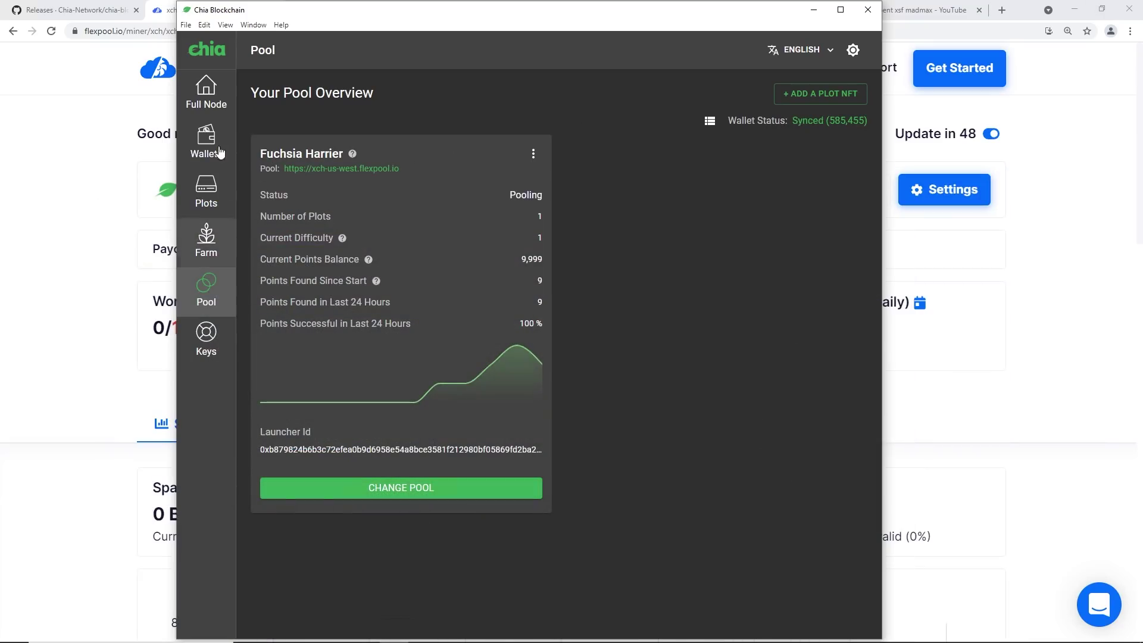
pyautogui.click(223, 89)
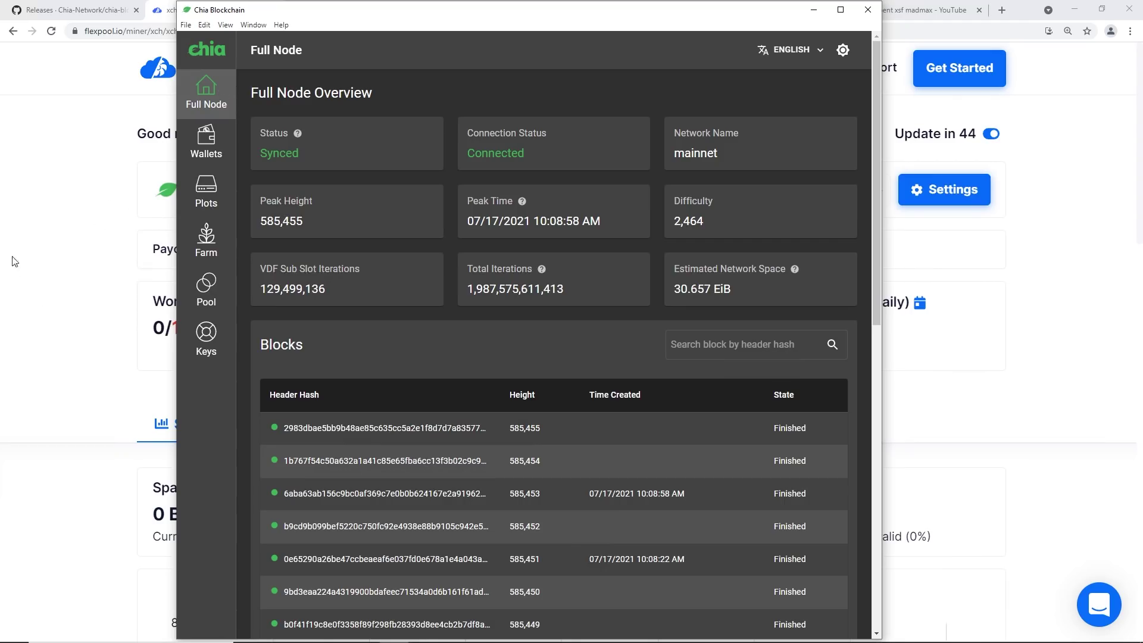
pyautogui.click(205, 208)
pyautogui.click(208, 304)
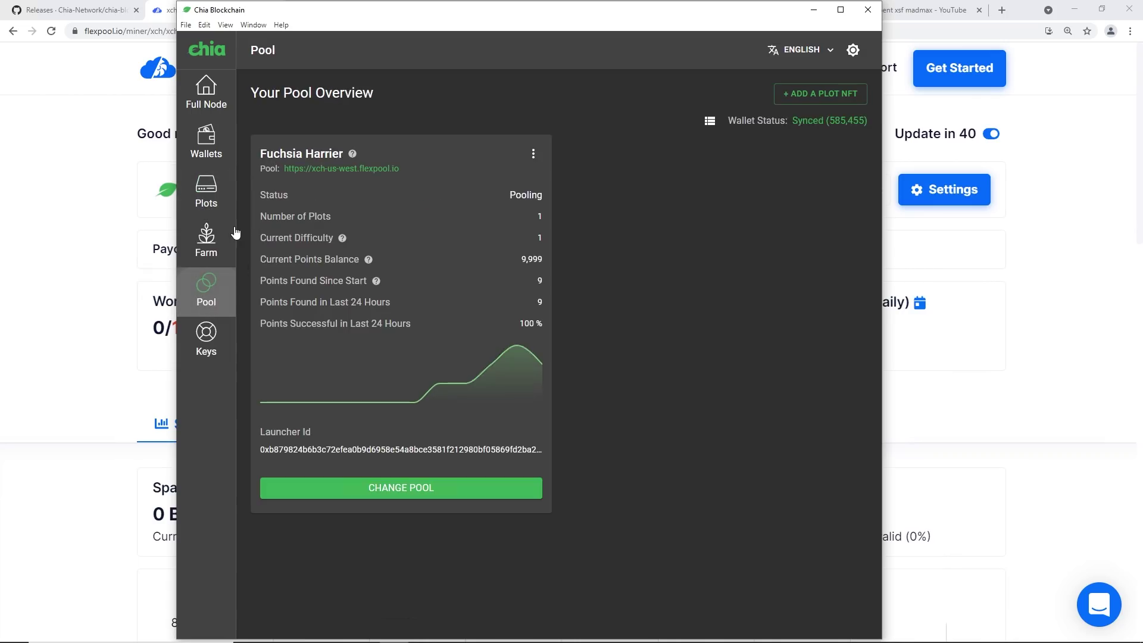
pyautogui.click(221, 193)
pyautogui.click(212, 343)
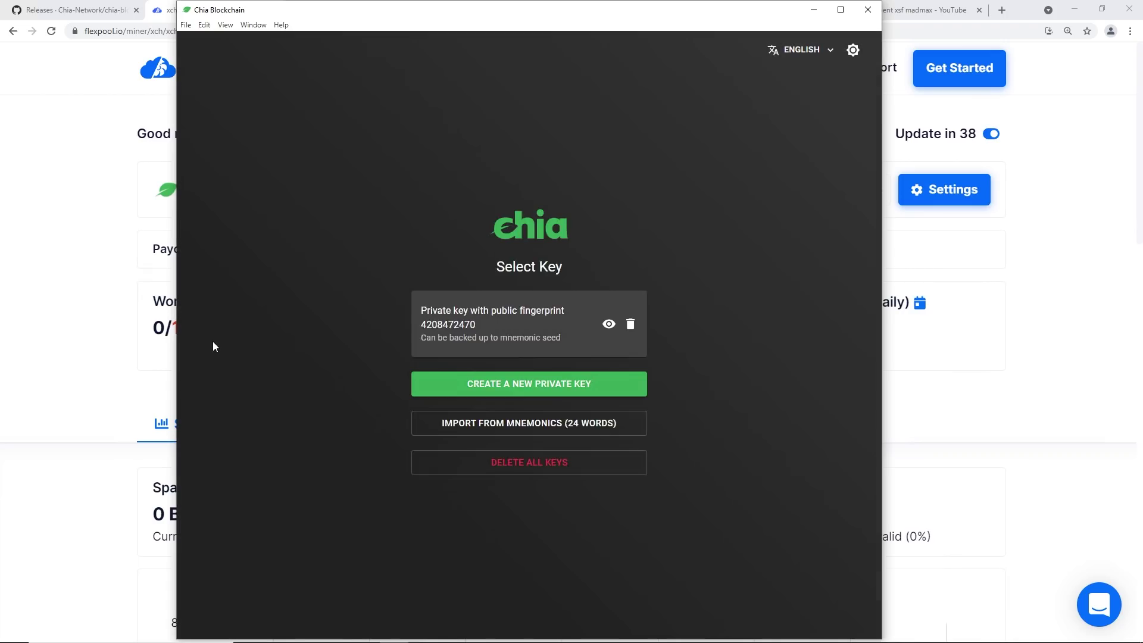